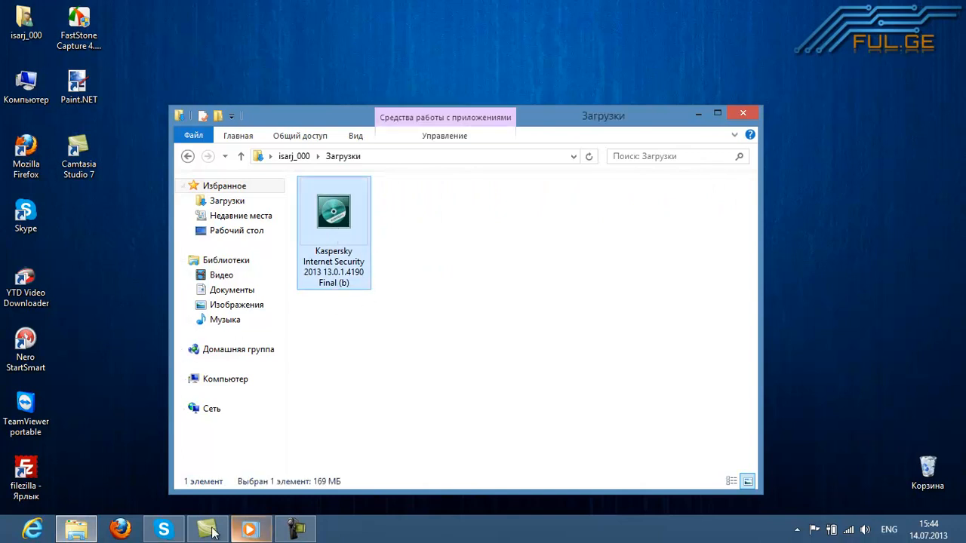
- Launch Mozilla Firefox and load the kaspersky.com website
left_click(127, 534)
left_click(361, 279)
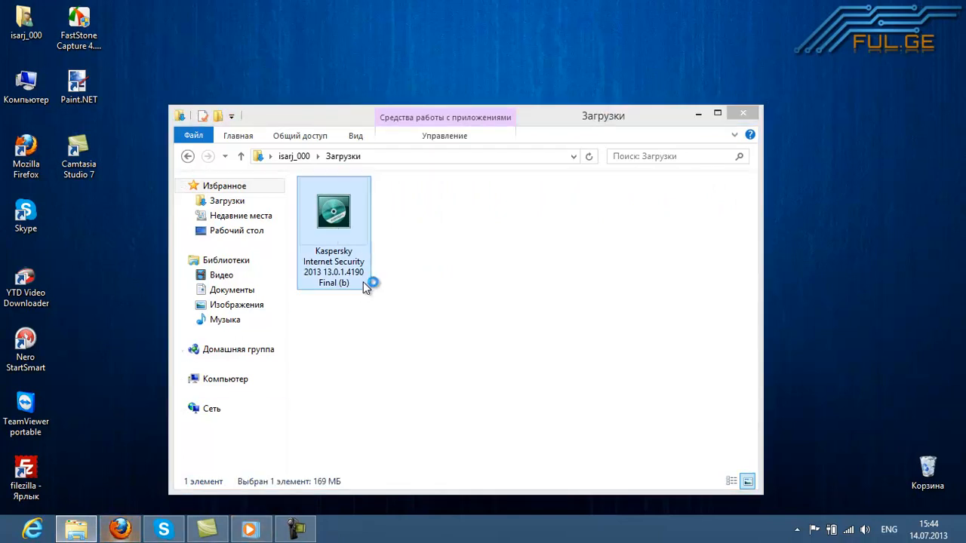
left_click_drag(559, 113, 577, 36)
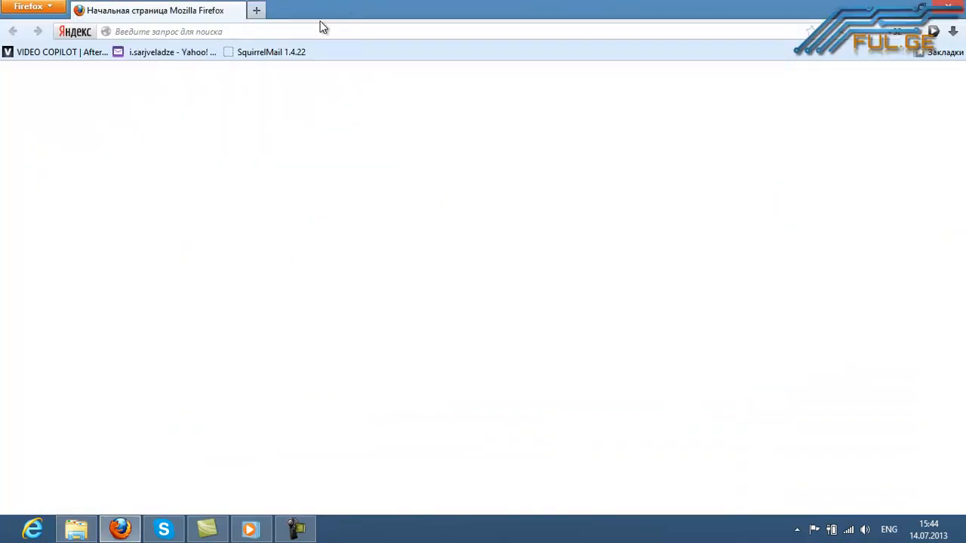
type("kaspersky.com")
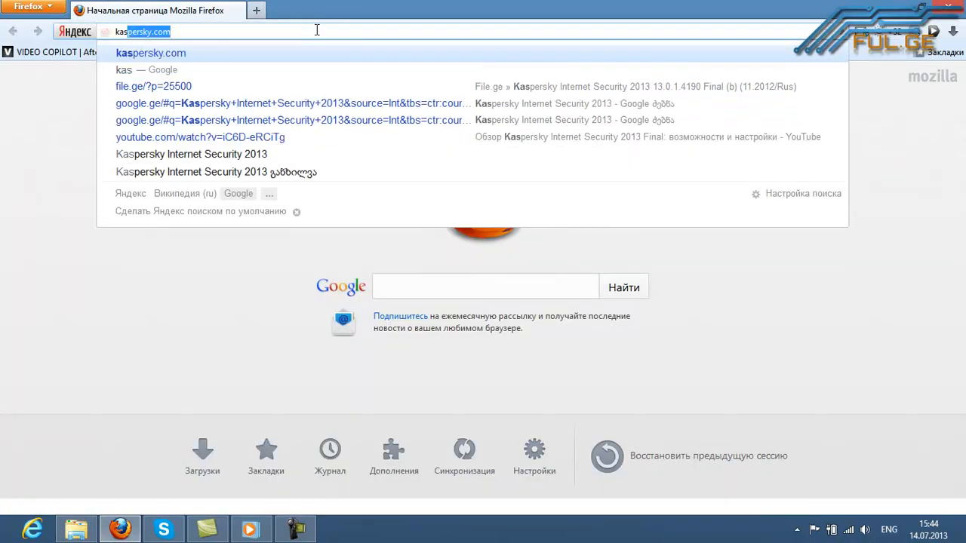
key("Return")
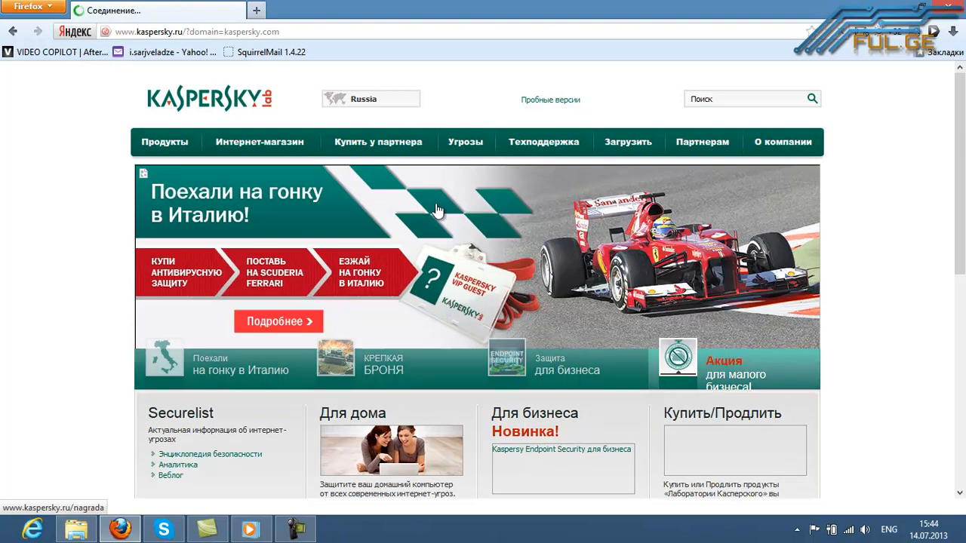
- Find Kaspersky Internet Security among the home trial versions and open its trial download page
scroll(437, 206, "down", 3)
scroll(388, 266, "down", 1)
scroll(388, 264, "down", 3)
left_click_drag(341, 188, 447, 204)
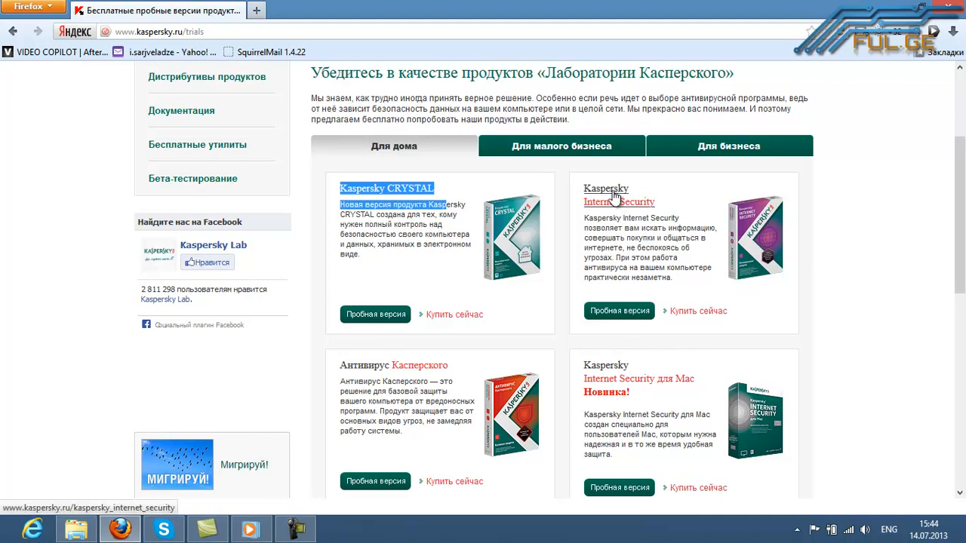
left_click(619, 311)
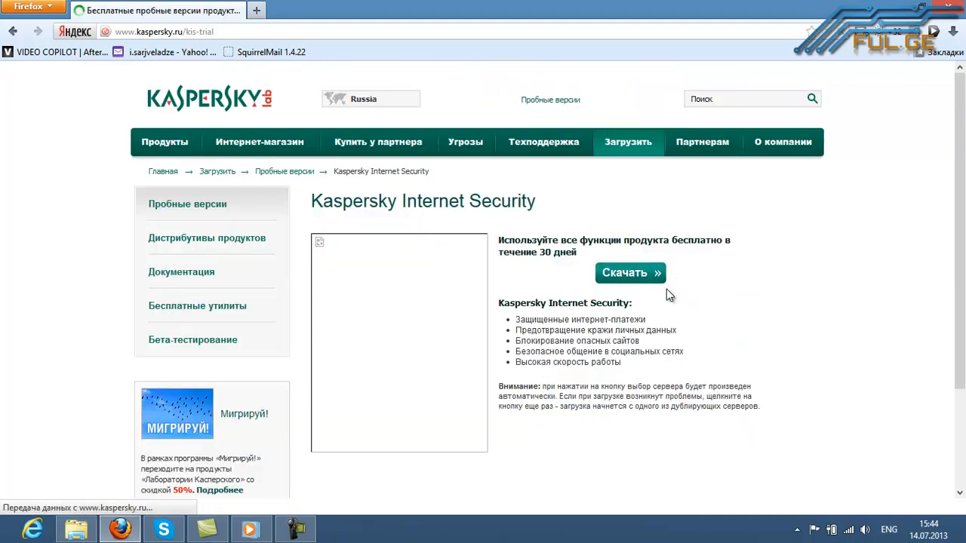
- Examine the 30-day offer and feature list of the Kaspersky Internet Security trial, and view its download prompt without saving the file
scroll(534, 128, "down", 3)
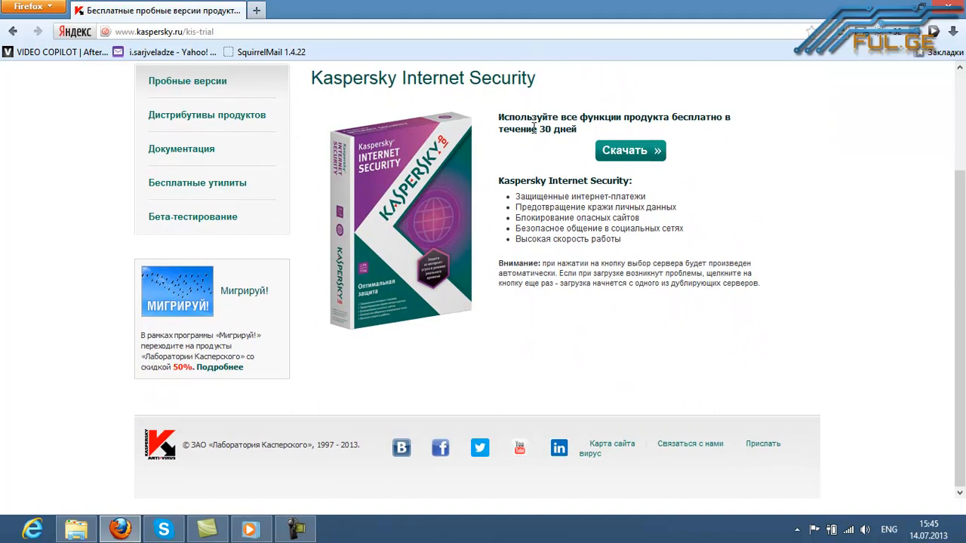
left_click_drag(543, 115, 567, 130)
left_click(575, 129)
left_click_drag(499, 175, 574, 254)
left_click(583, 284)
left_click_drag(498, 117, 574, 138)
left_click(580, 143)
left_click(631, 155)
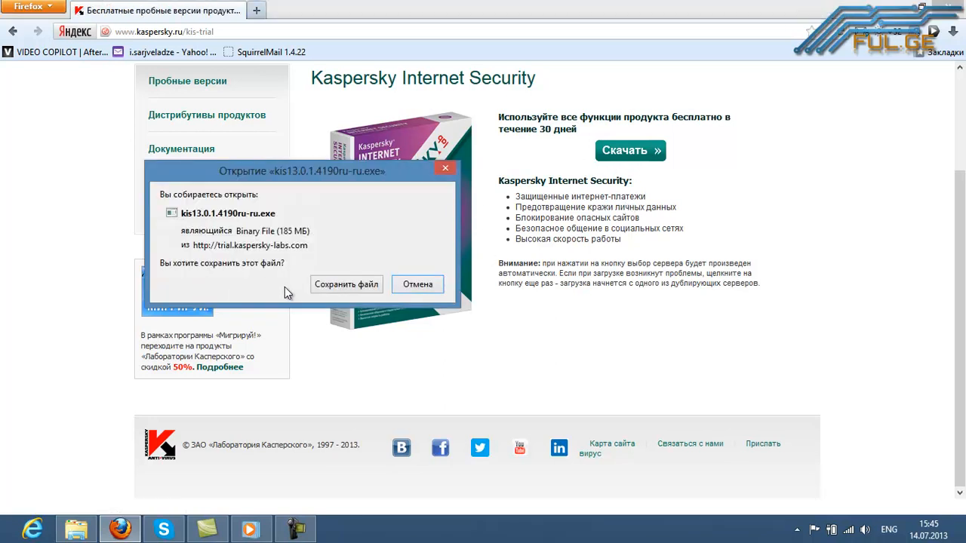
left_click(444, 171)
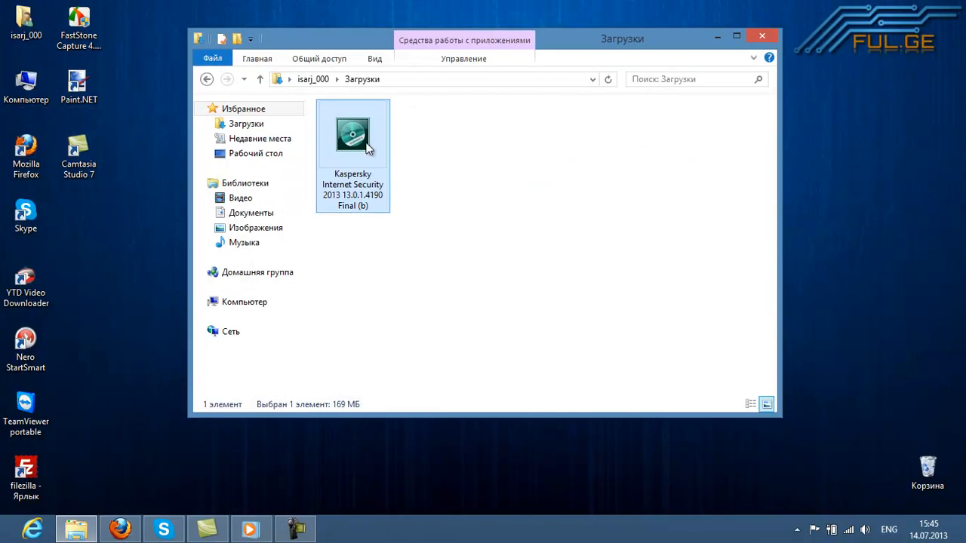
- Launch the Kaspersky Internet Security 2013 installer from the Downloads folder and choose to install the newer version 13.0.1.4190
left_click(431, 252)
left_click(367, 187)
left_click(434, 173)
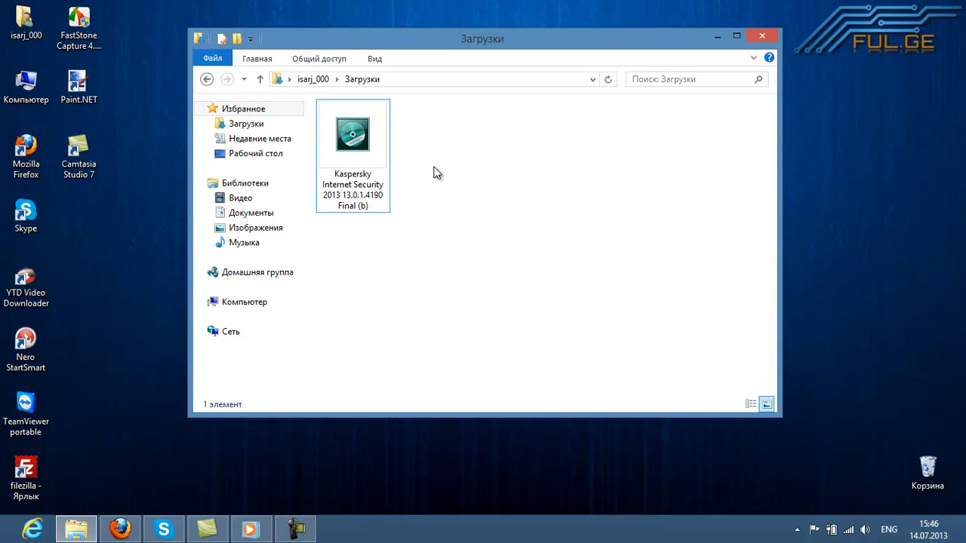
left_click(350, 150)
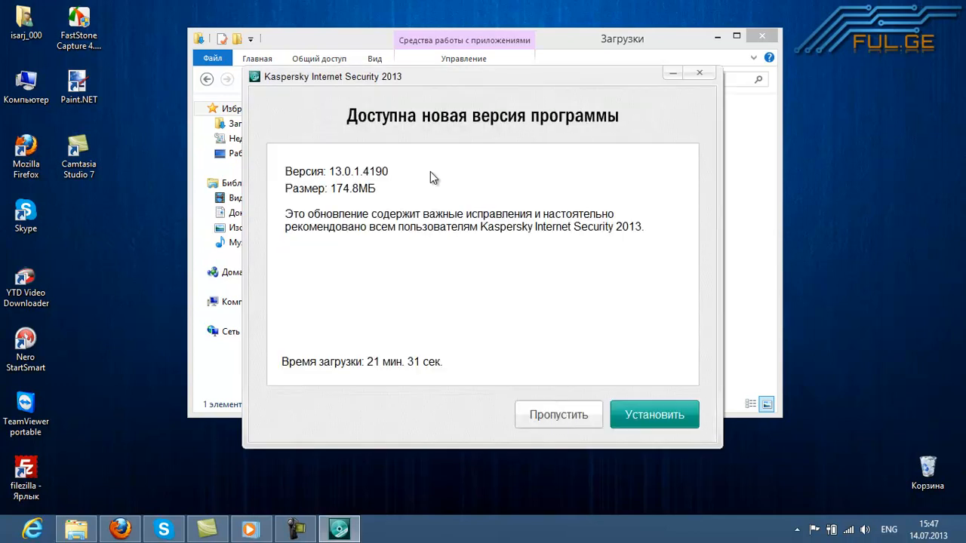
left_click_drag(526, 81, 488, 69)
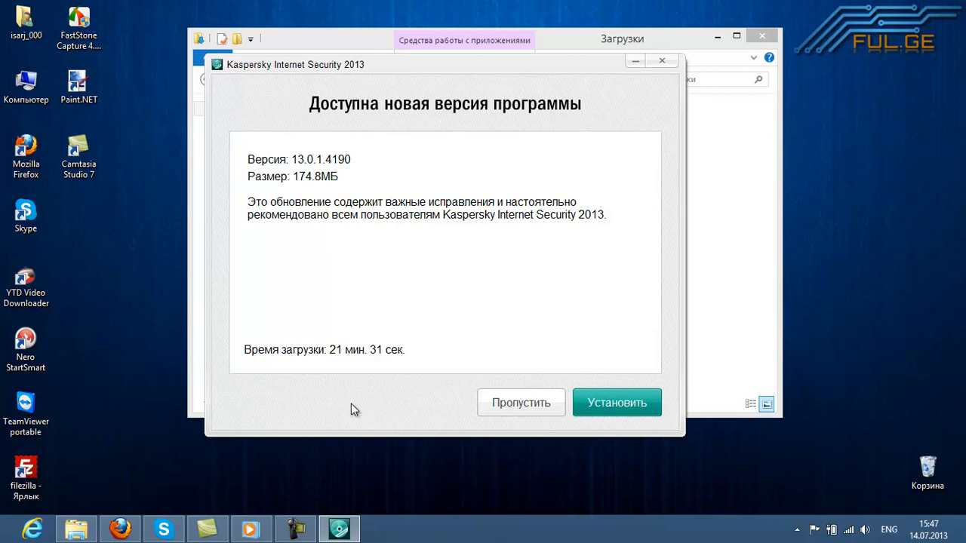
left_click(607, 411)
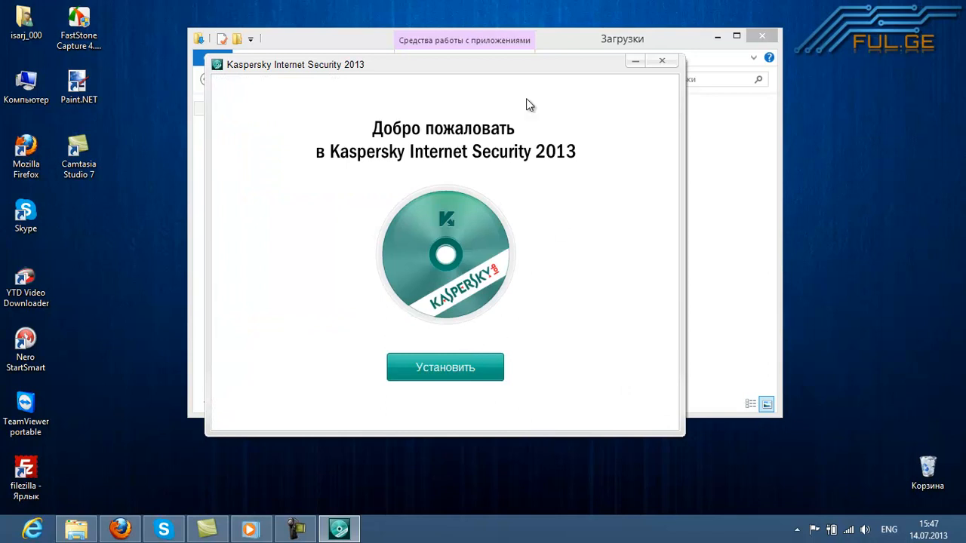
- Begin the installation, accepting the licence agreement and the KSN agreement with participation in Kaspersky Security Network enabled
left_click_drag(536, 75, 607, 71)
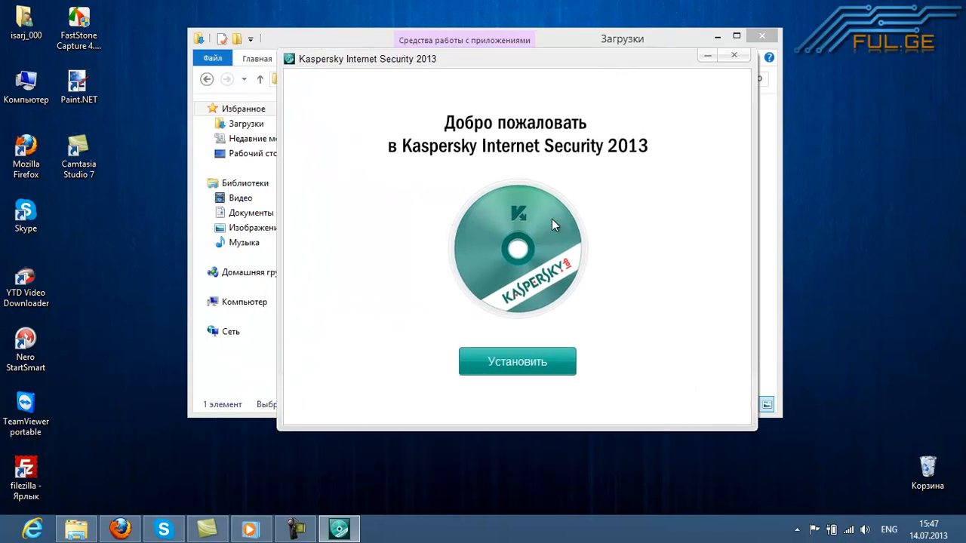
left_click(516, 361)
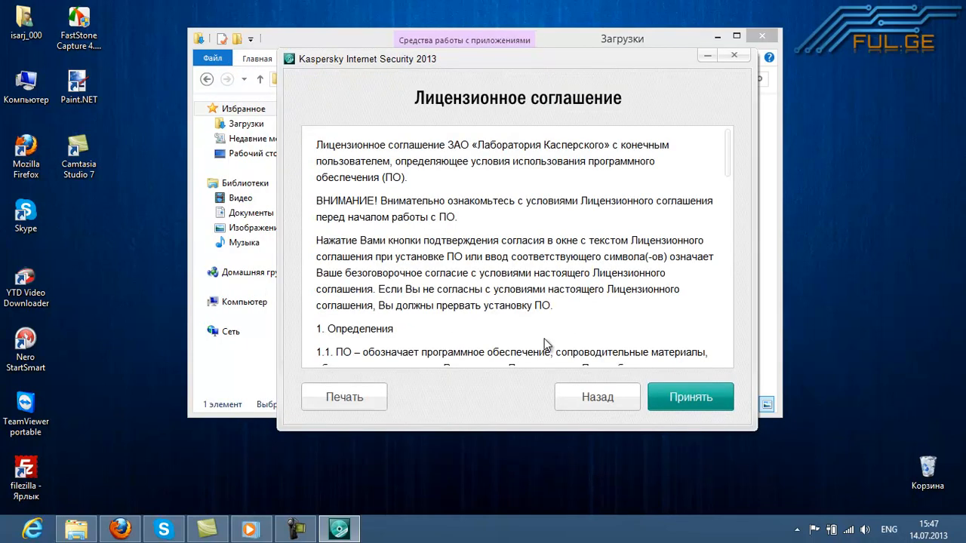
scroll(628, 255, "down", 2)
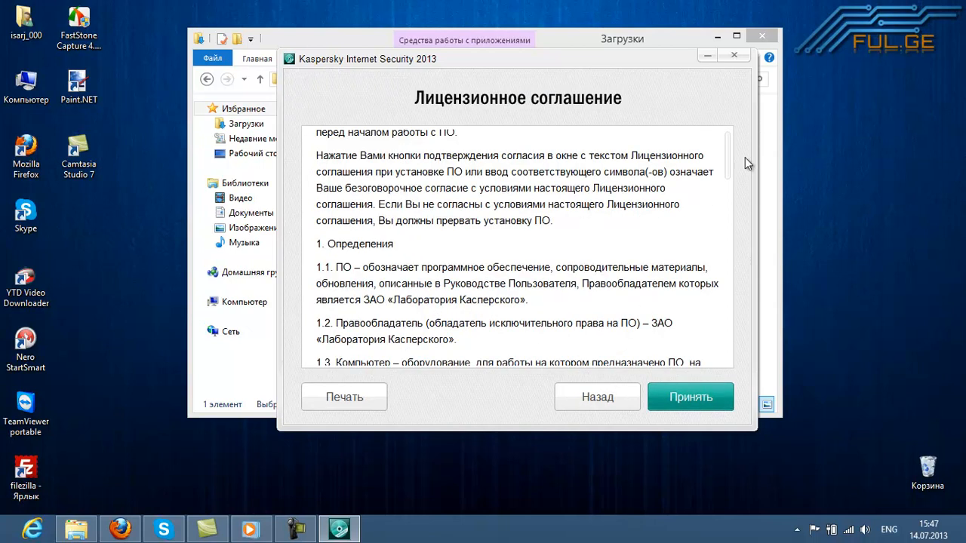
left_click(683, 398)
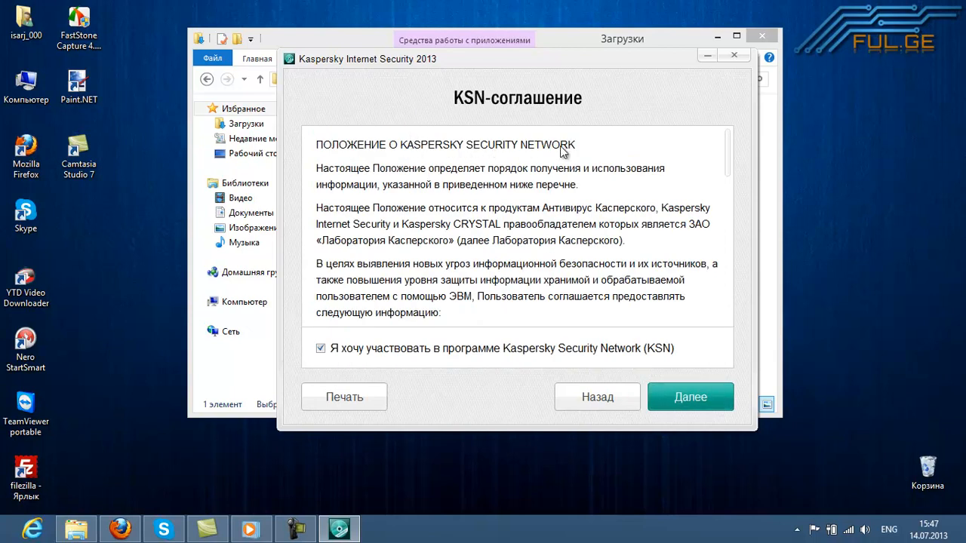
left_click(663, 399)
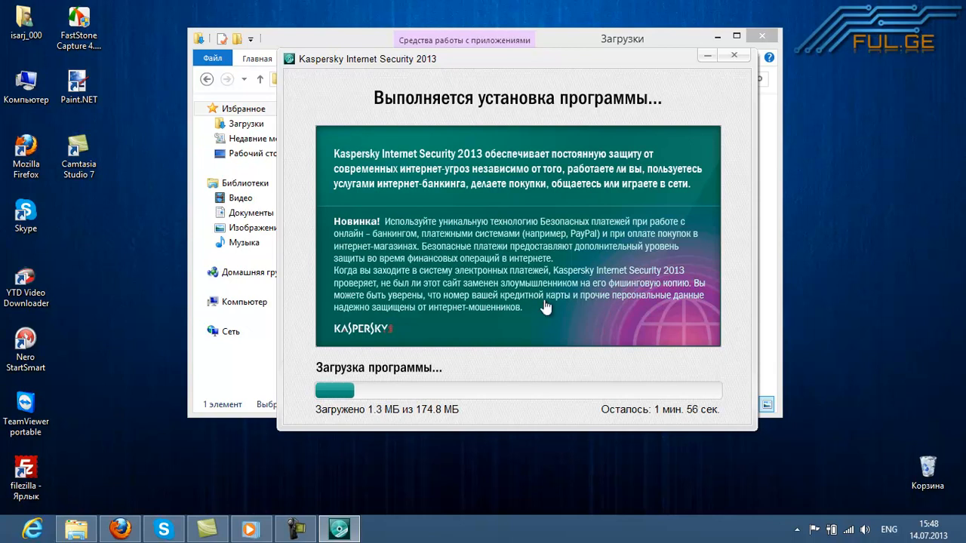
- Finish the installer with the option to launch Kaspersky Internet Security 2013 enabled, and close the Downloads window
left_click_drag(606, 63, 637, 83)
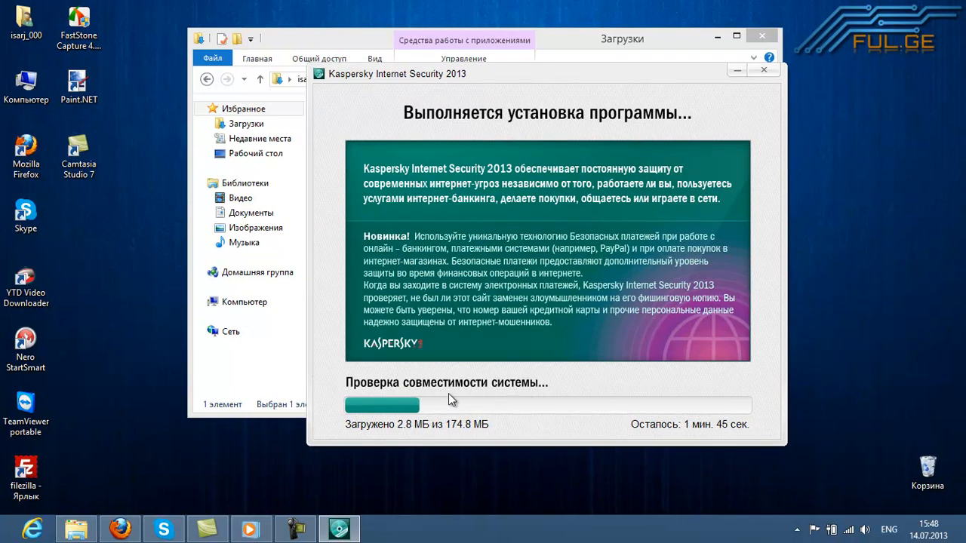
left_click(326, 41)
left_click_drag(326, 41, 155, 41)
left_click(671, 85)
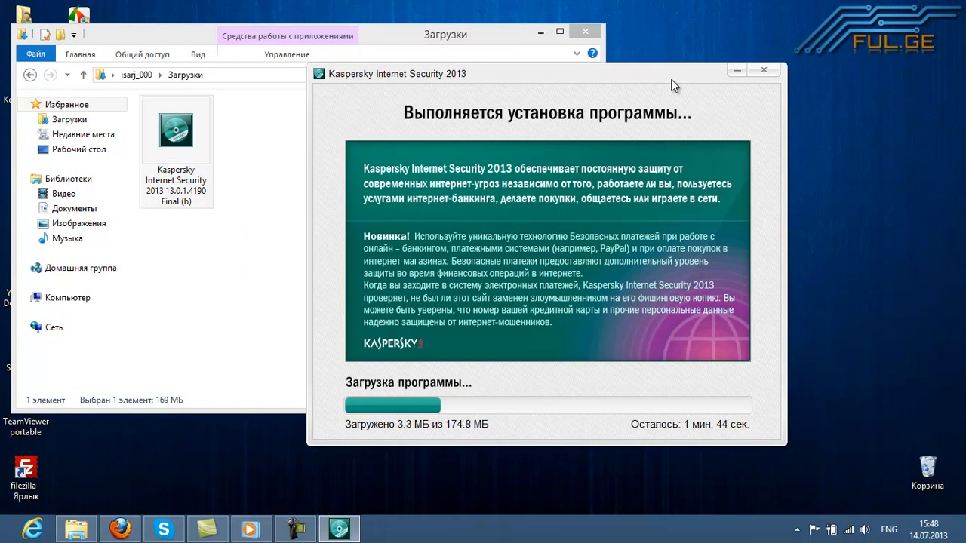
left_click_drag(593, 84, 640, 106)
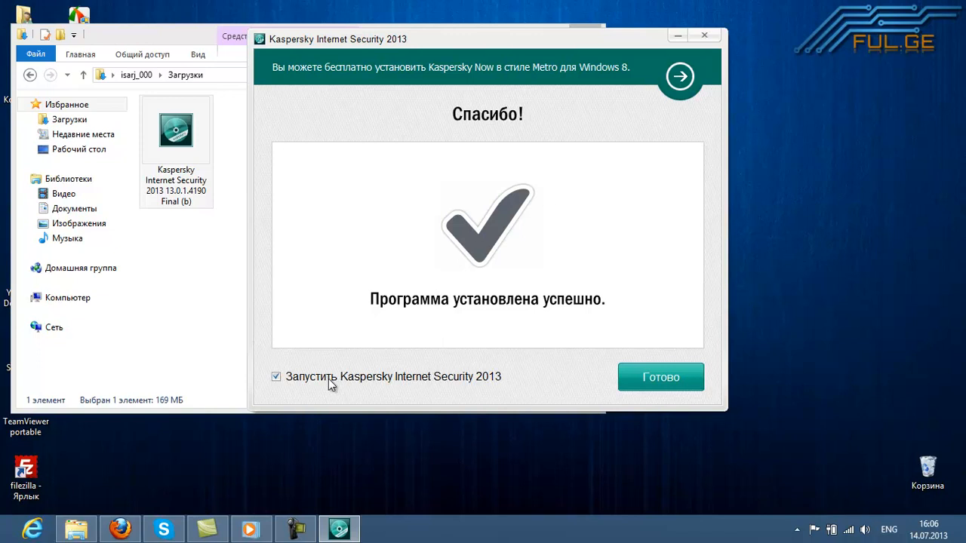
left_click(662, 380)
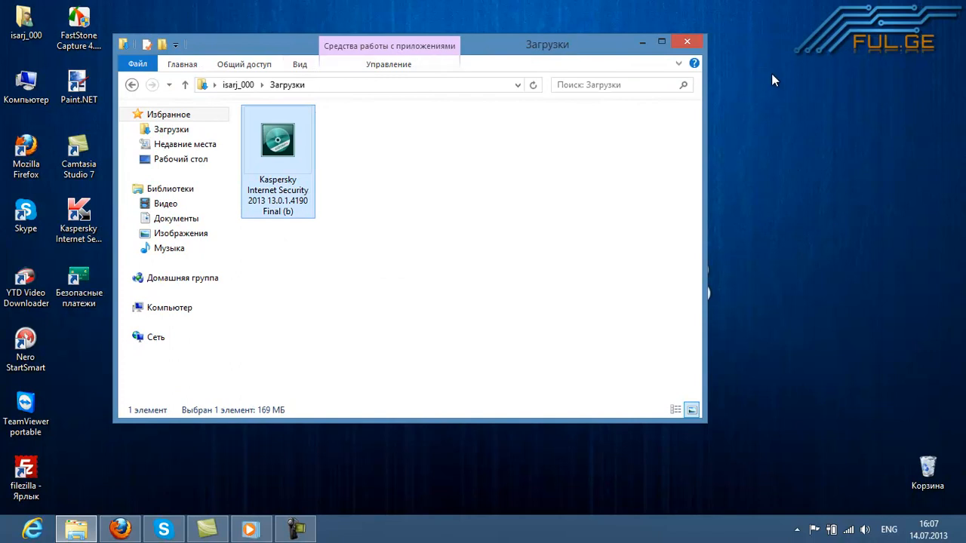
left_click(688, 41)
- Activate the trial version of Kaspersky Internet Security 2013 and finish the activation wizard
left_click_drag(574, 222, 554, 118)
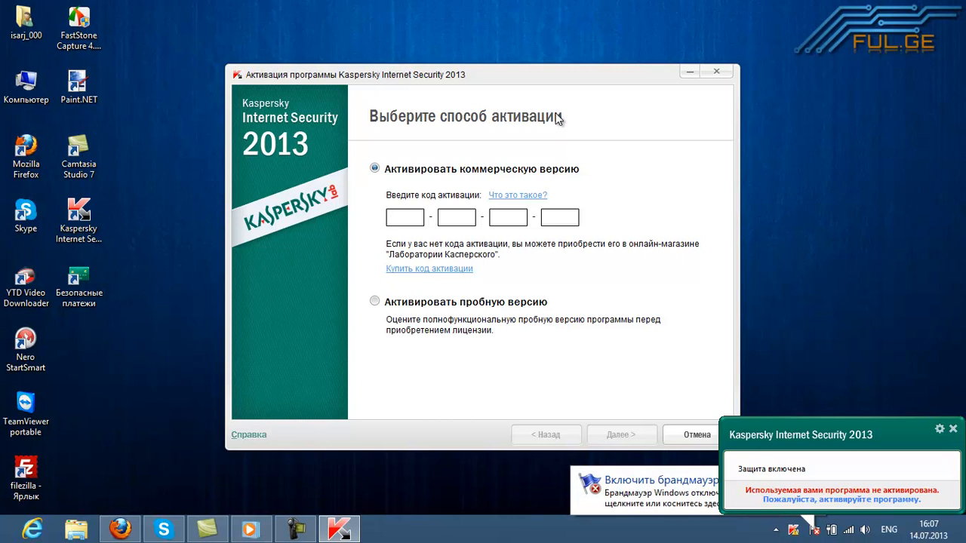
left_click_drag(517, 79, 512, 45)
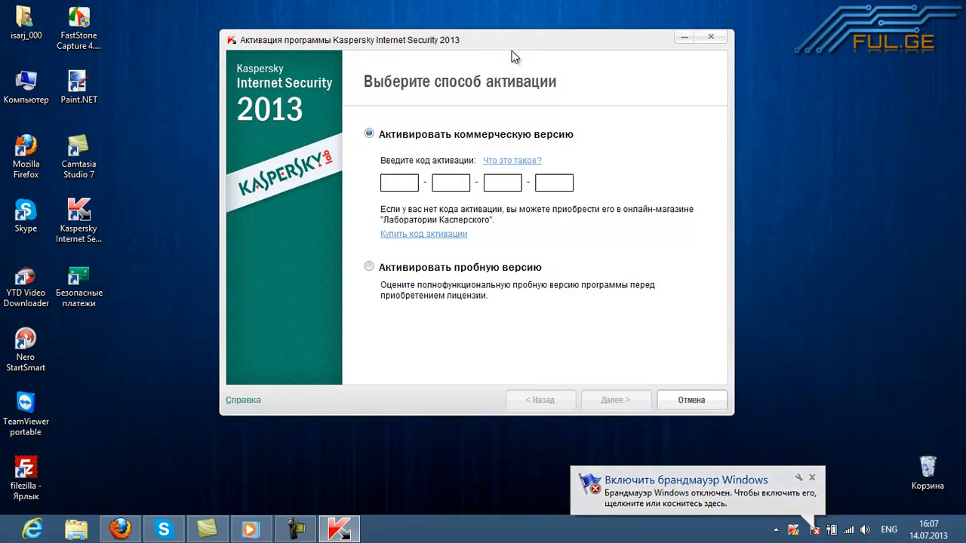
left_click(370, 268)
left_click(369, 134)
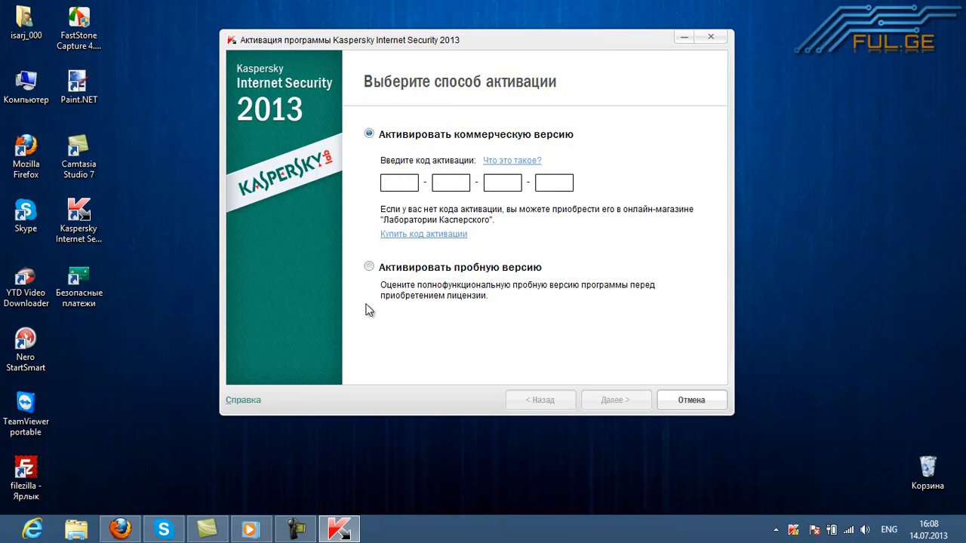
left_click(368, 267)
left_click(623, 401)
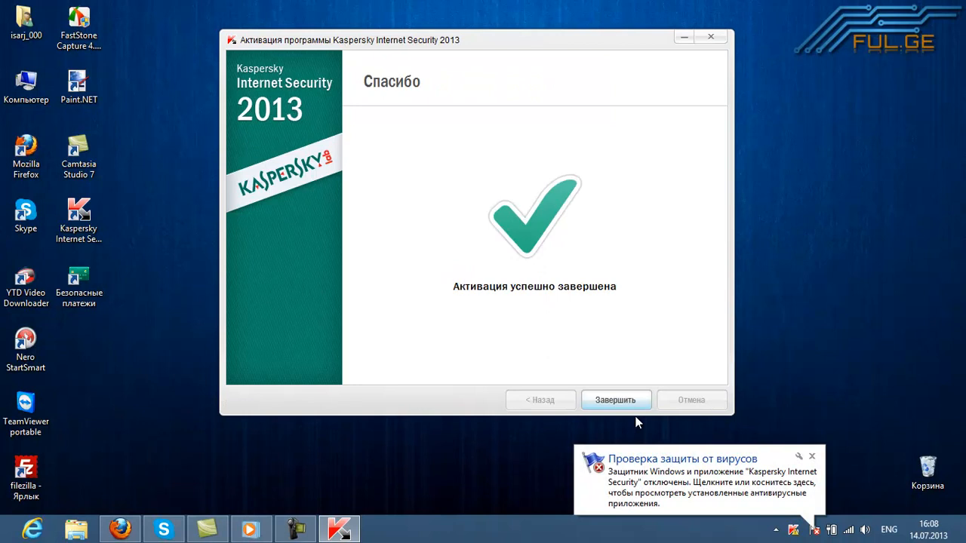
left_click(624, 400)
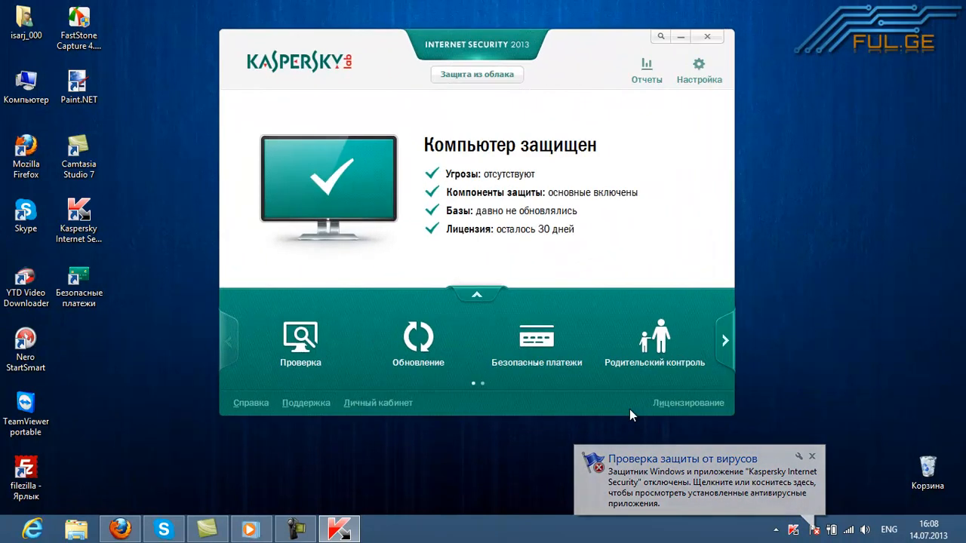
- View the product's version and copyright information, then close it
left_click(299, 67)
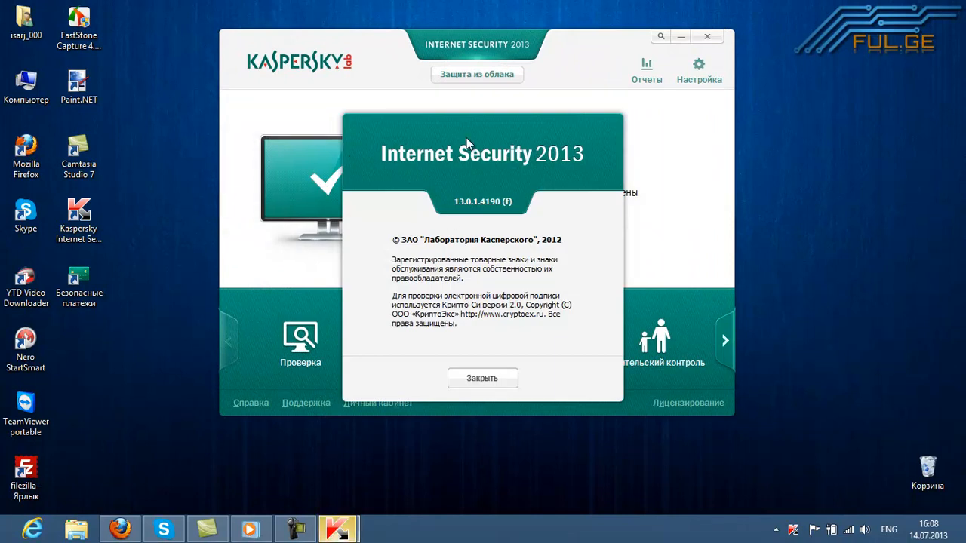
left_click_drag(467, 134, 447, 113)
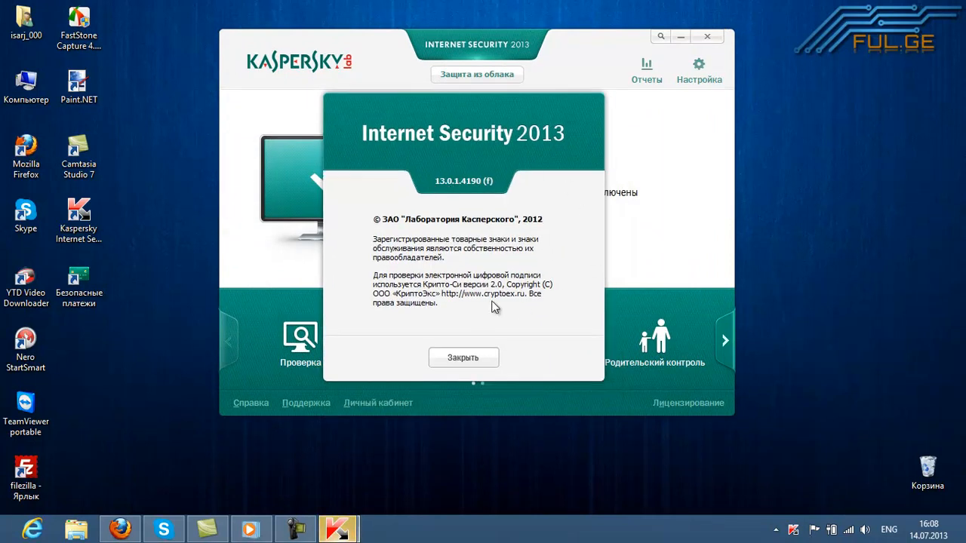
left_click_drag(413, 209, 500, 256)
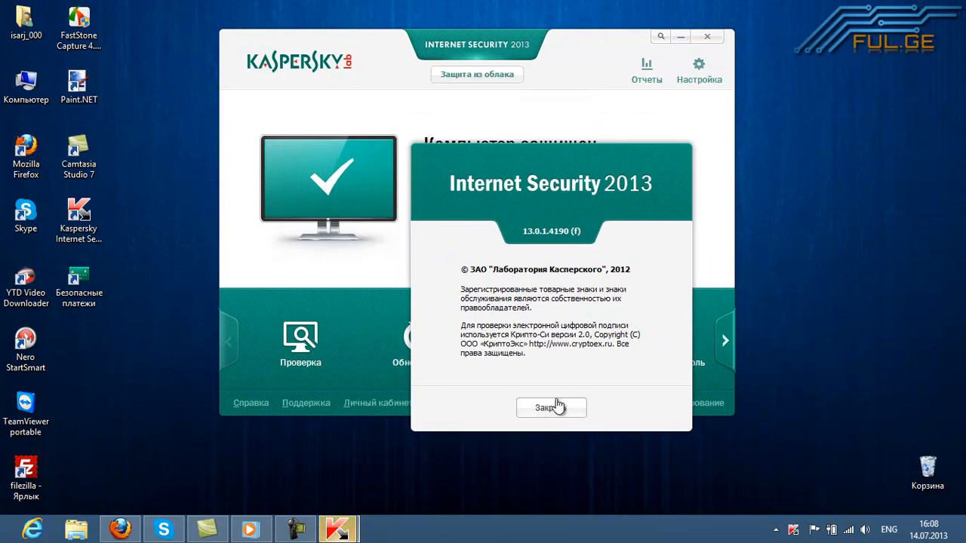
left_click(554, 464)
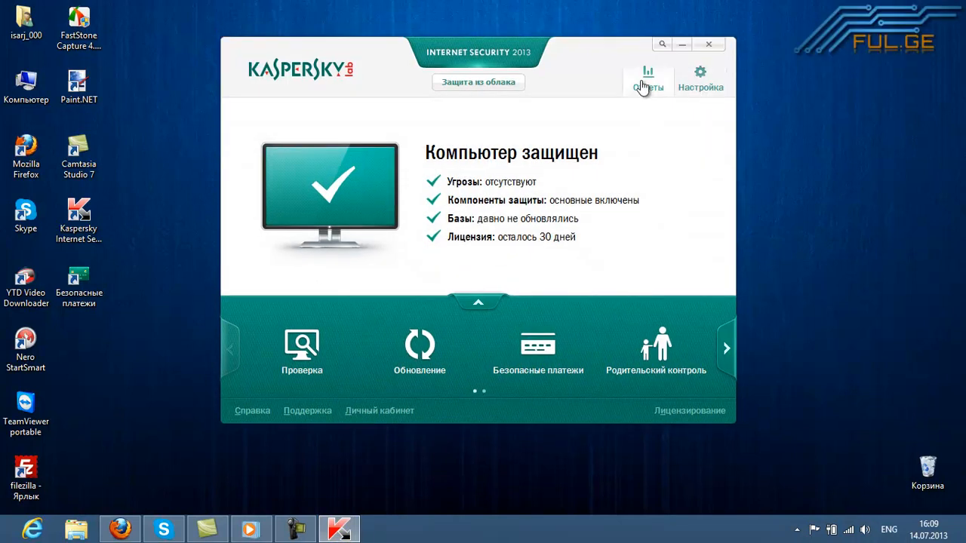
- Review the protection reports for different periods, ending on День, and look at the detailed report of detected threats
left_click(642, 88)
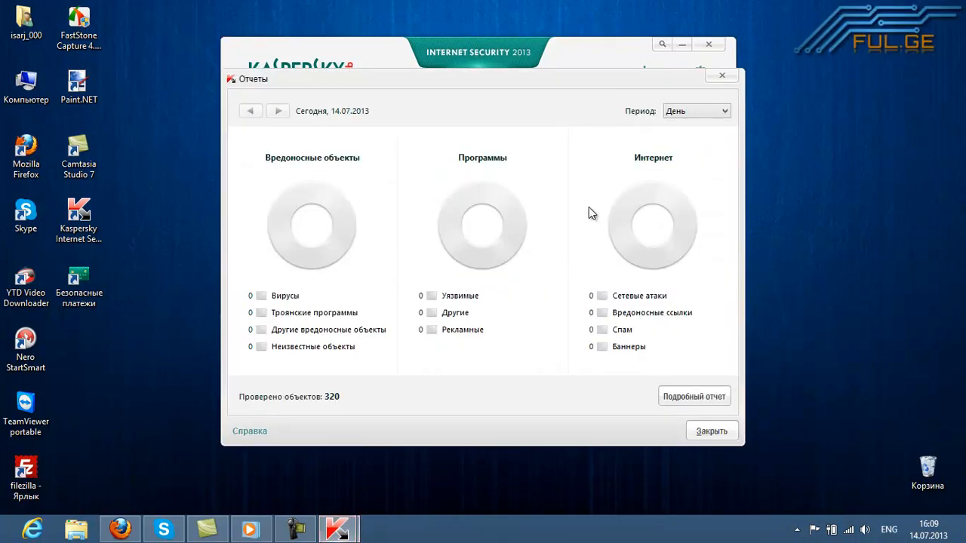
left_click_drag(559, 84, 508, 68)
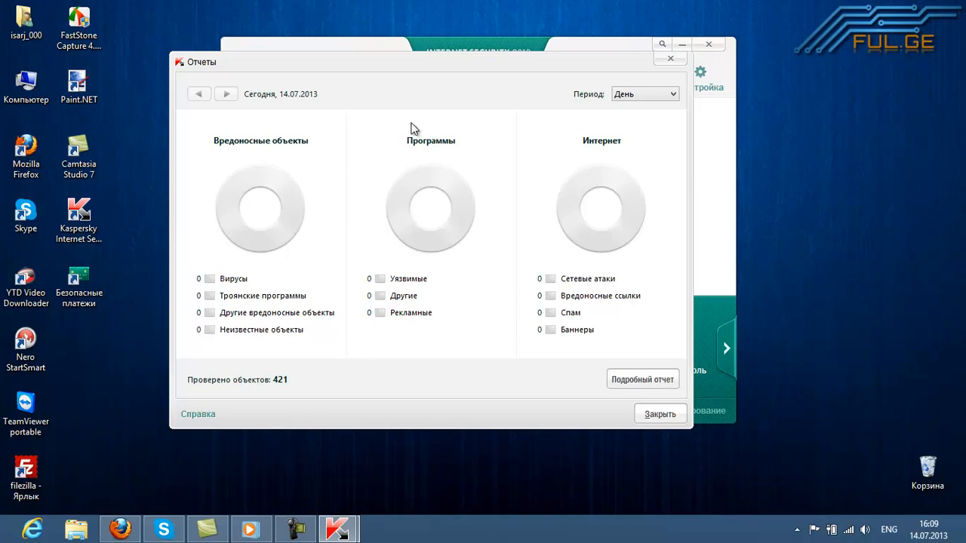
left_click(633, 95)
left_click(634, 120)
left_click(638, 95)
left_click(626, 135)
left_click(632, 96)
left_click(632, 106)
left_click(612, 386)
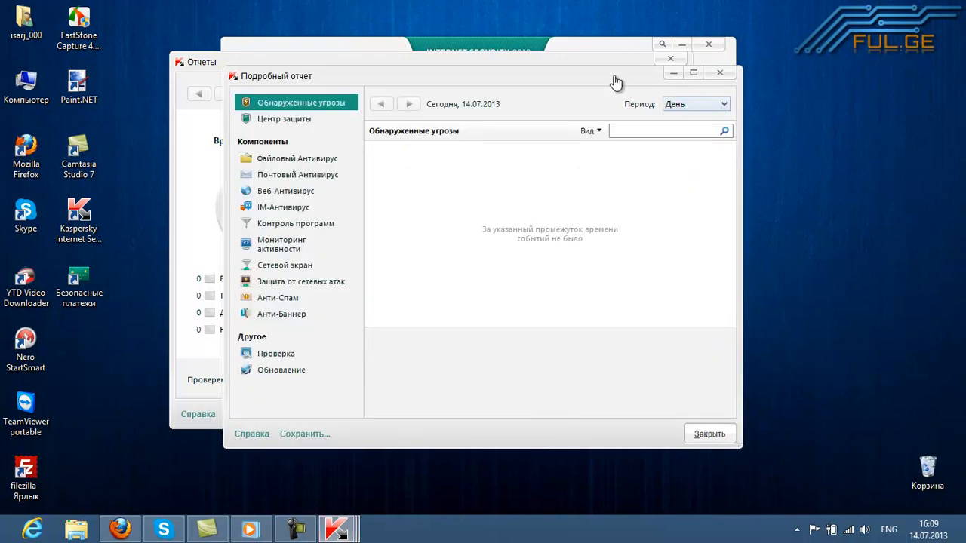
left_click(719, 73)
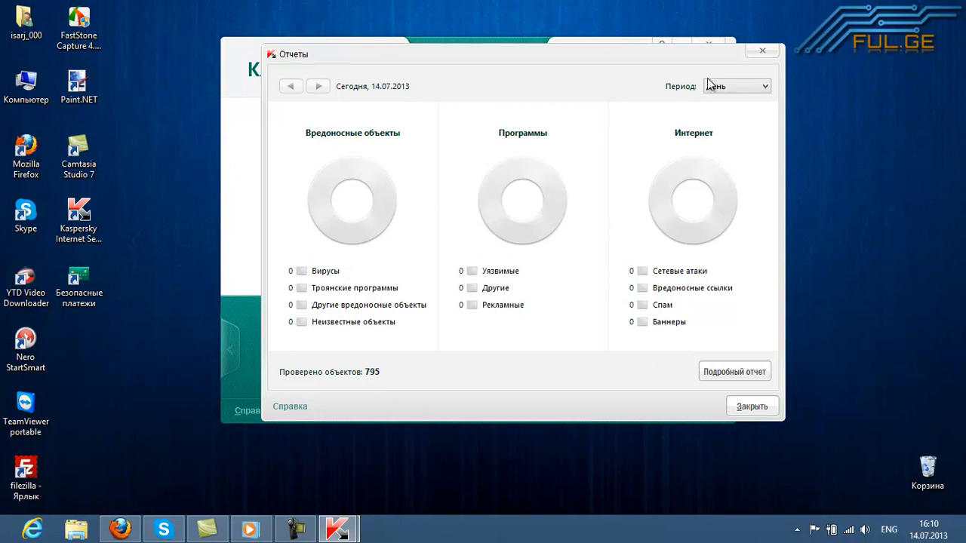
- Check the period choices of the protection report, keep День, and close the Отчеты window
left_click(736, 86)
left_click(724, 102)
left_click_drag(466, 53, 433, 80)
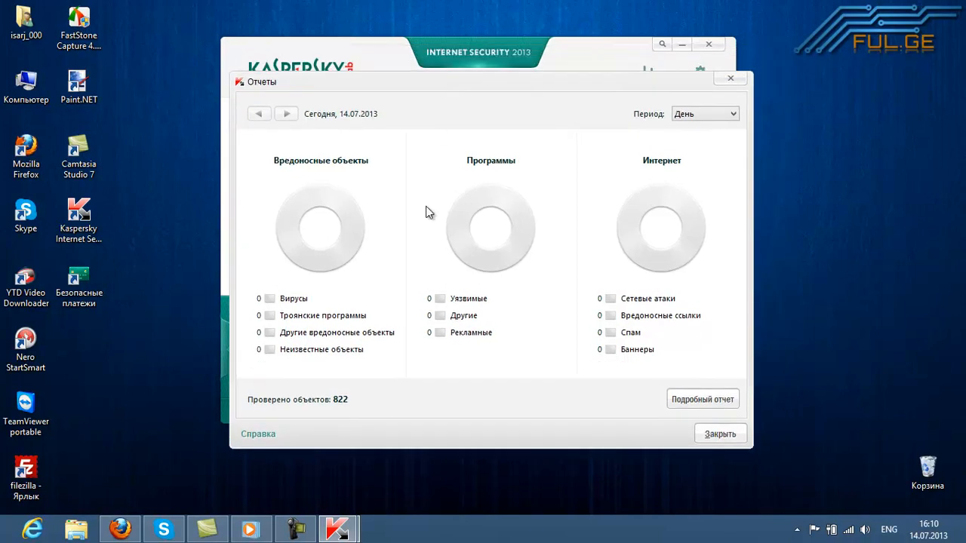
left_click(704, 435)
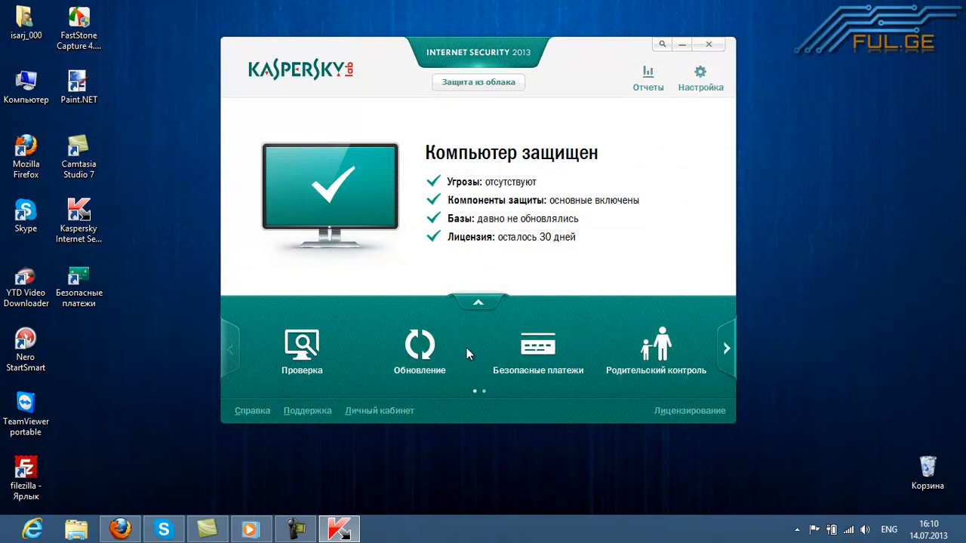
- Start a manual update of the databases and program modules from the Обновление page
left_click(440, 377)
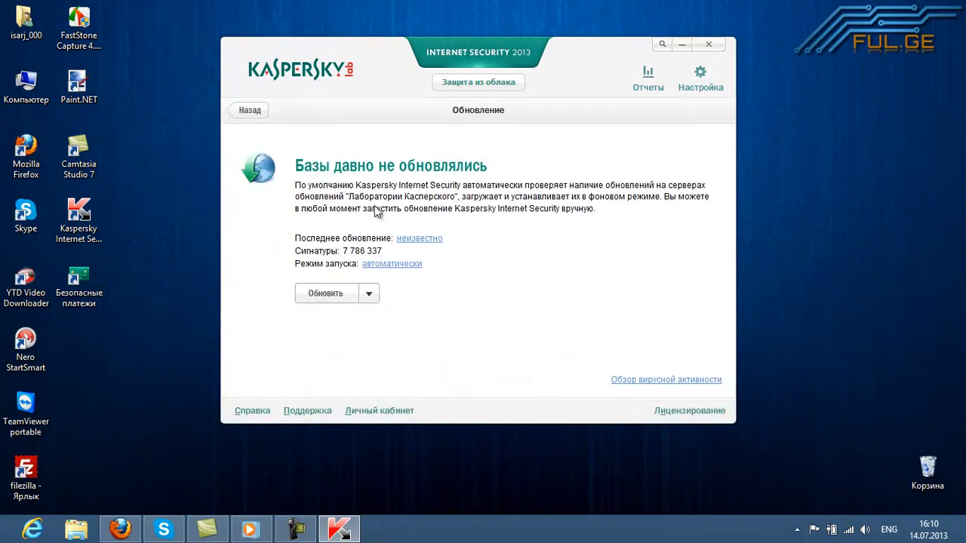
left_click(332, 295)
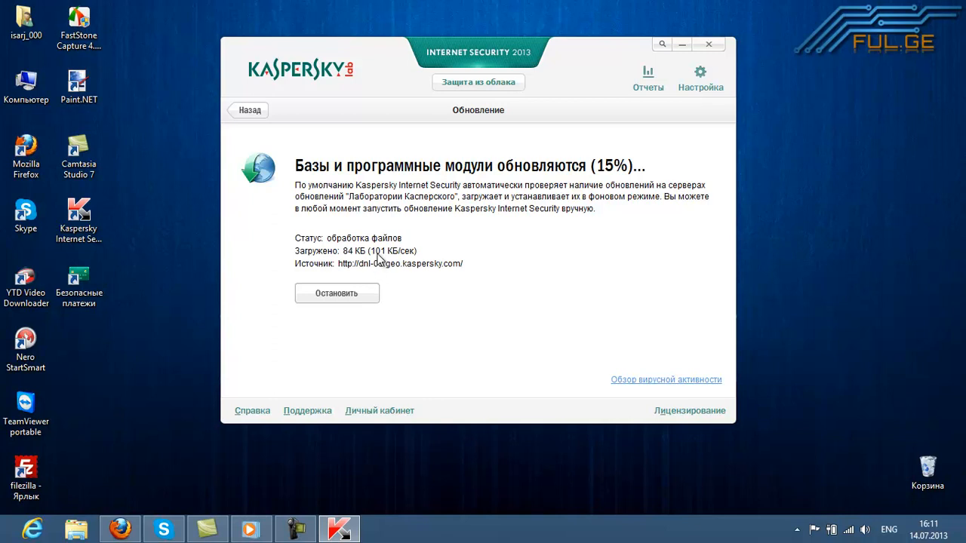
left_click_drag(581, 74, 568, 77)
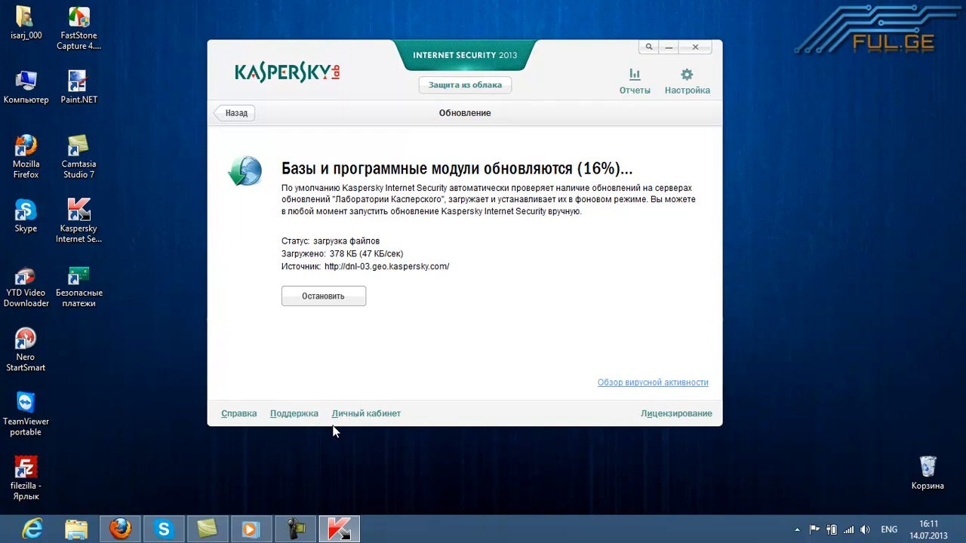
left_click(296, 529)
left_click(898, 464)
left_click(898, 465)
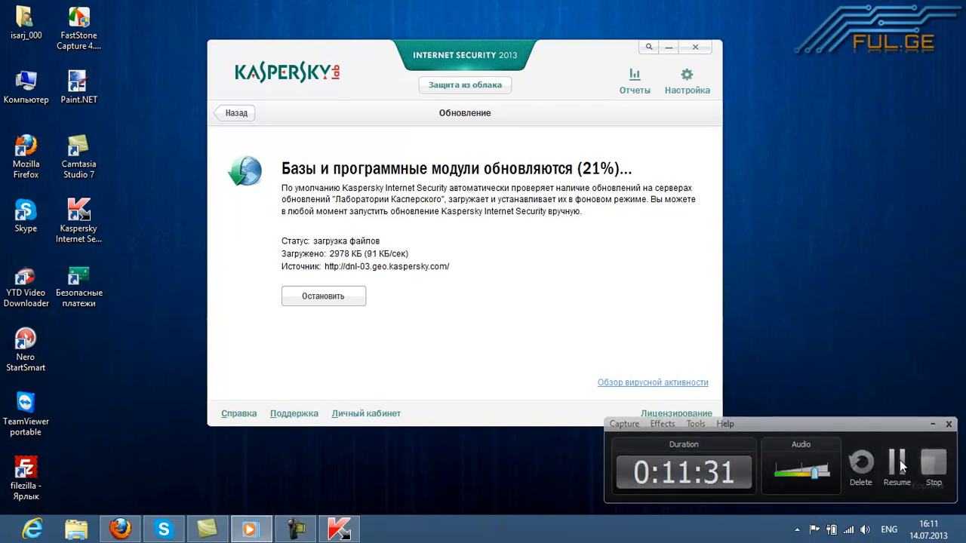
- Set up a custom scan of Мои документы and choose to run it after the database update
left_click(234, 114)
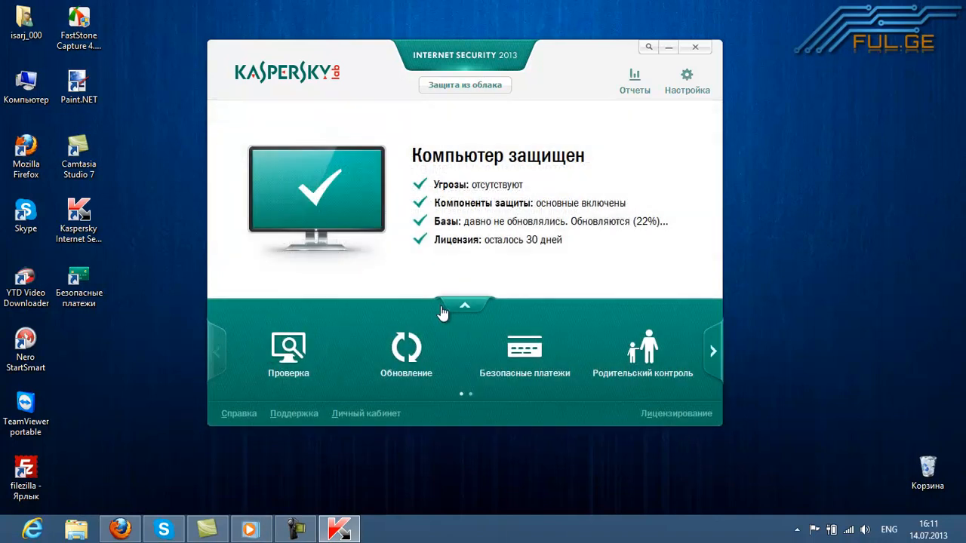
left_click(465, 305)
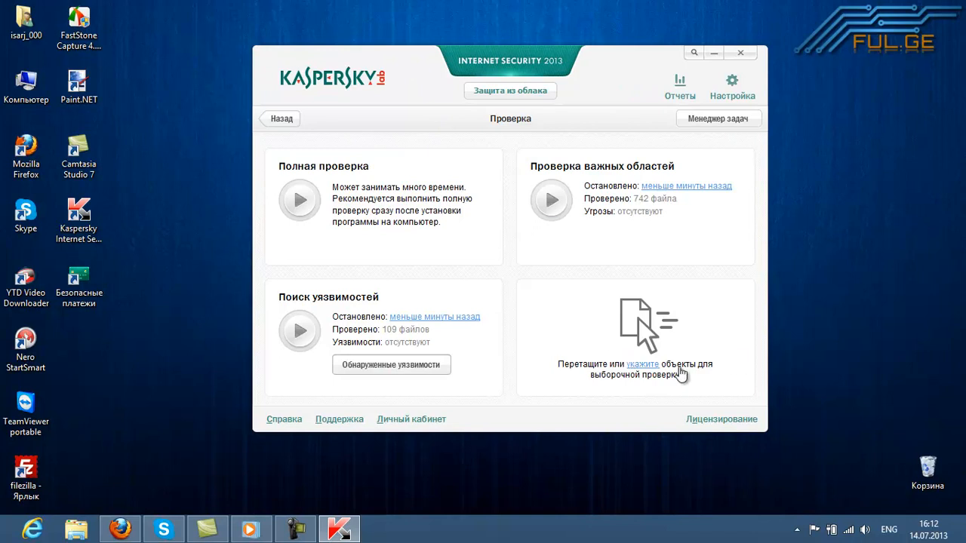
left_click(649, 365)
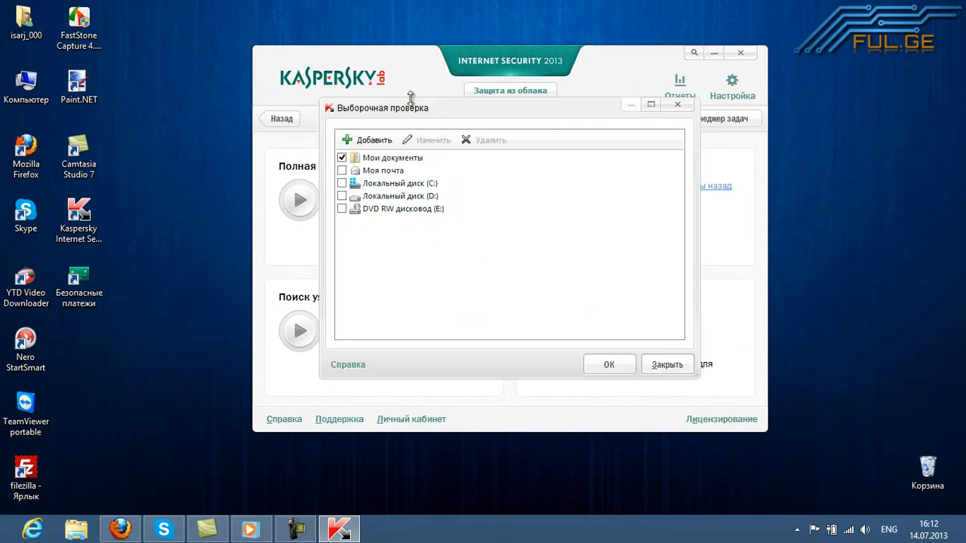
left_click_drag(425, 116, 435, 161)
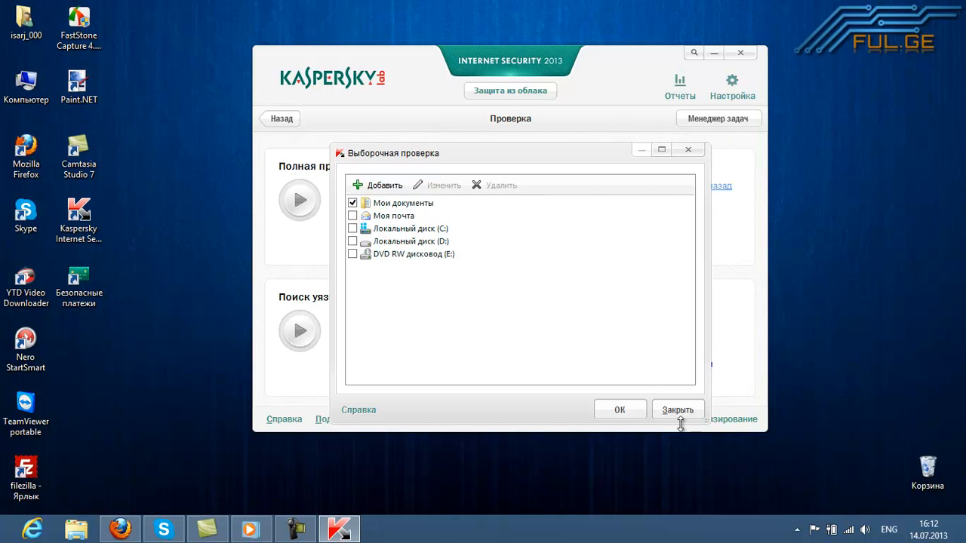
left_click(623, 413)
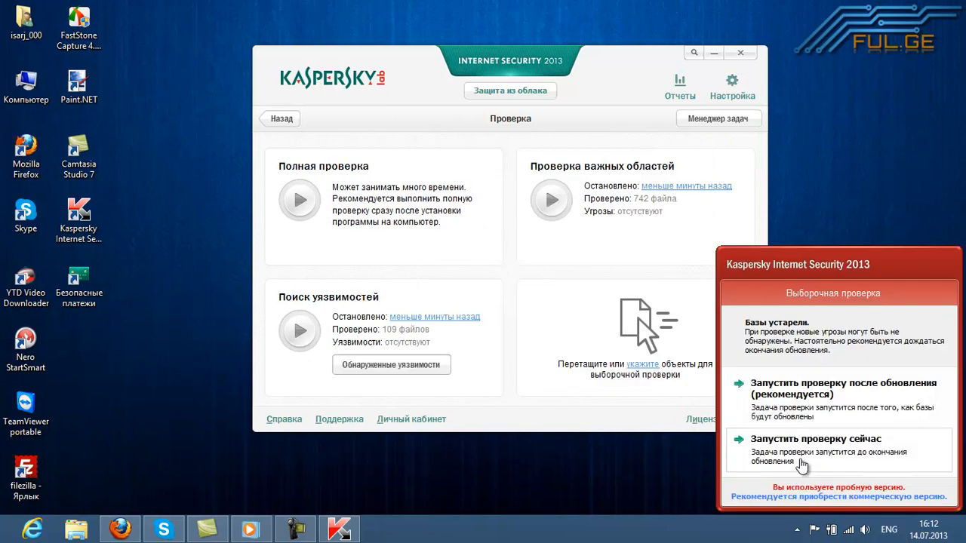
left_click(792, 403)
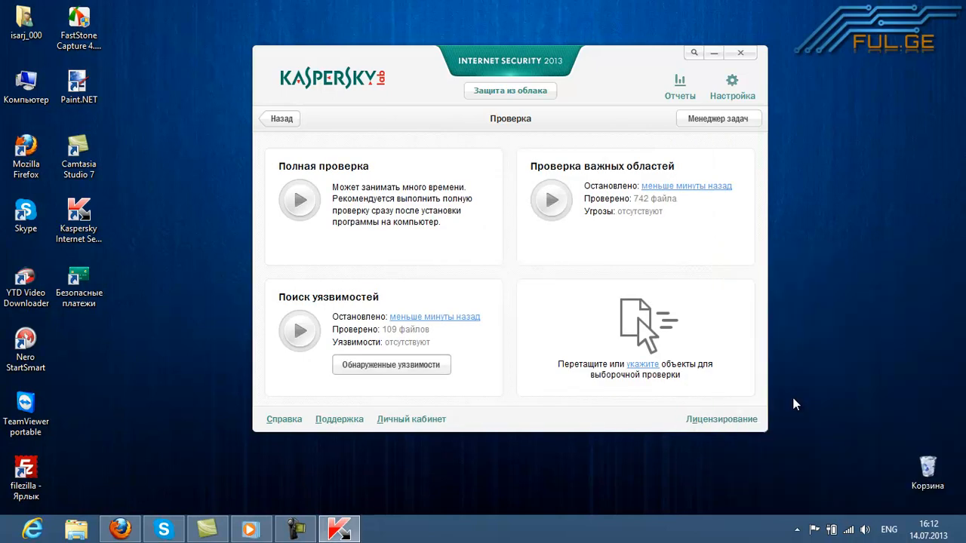
- Go back from the Проверка page and check the progress of the database update on the Обновление page
left_click(279, 119)
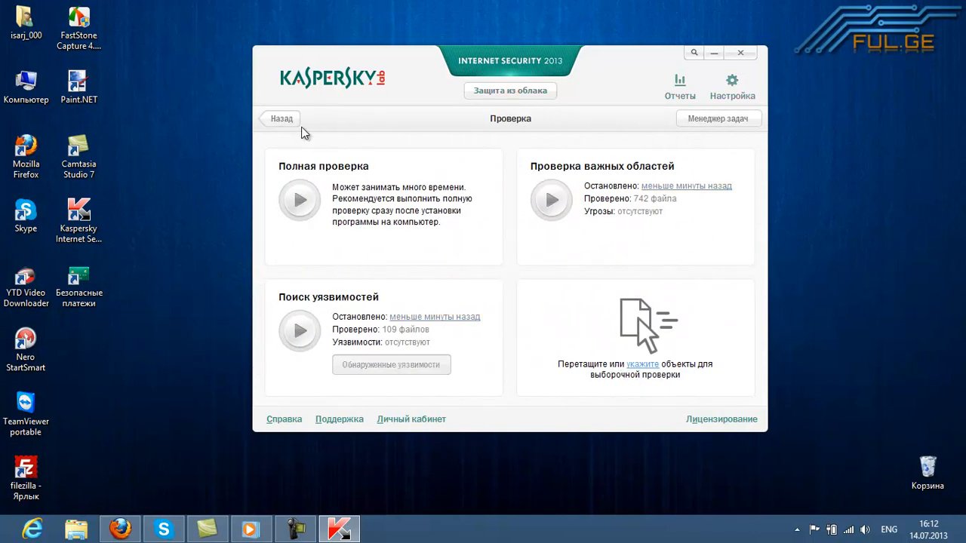
left_click(272, 118)
left_click(434, 177)
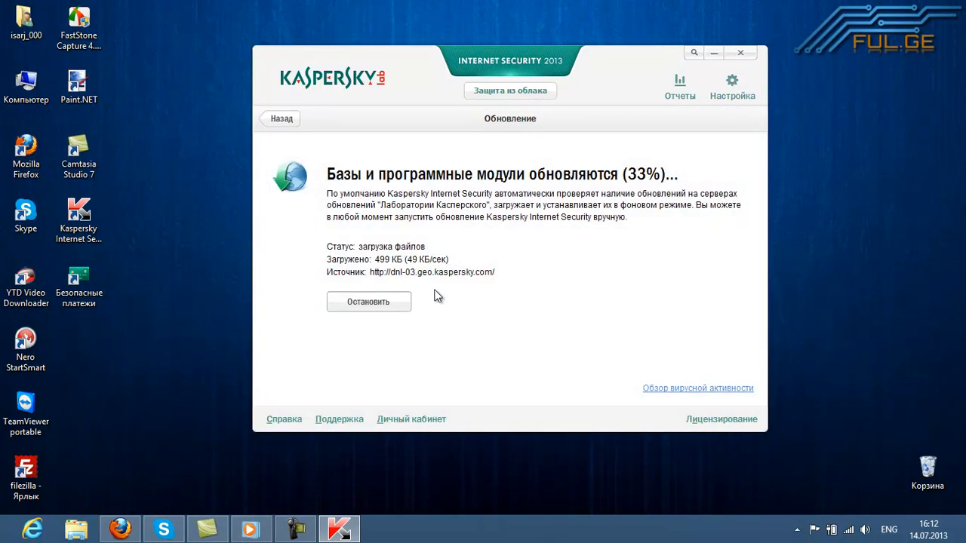
left_click(370, 315)
left_click(296, 528)
left_click(895, 467)
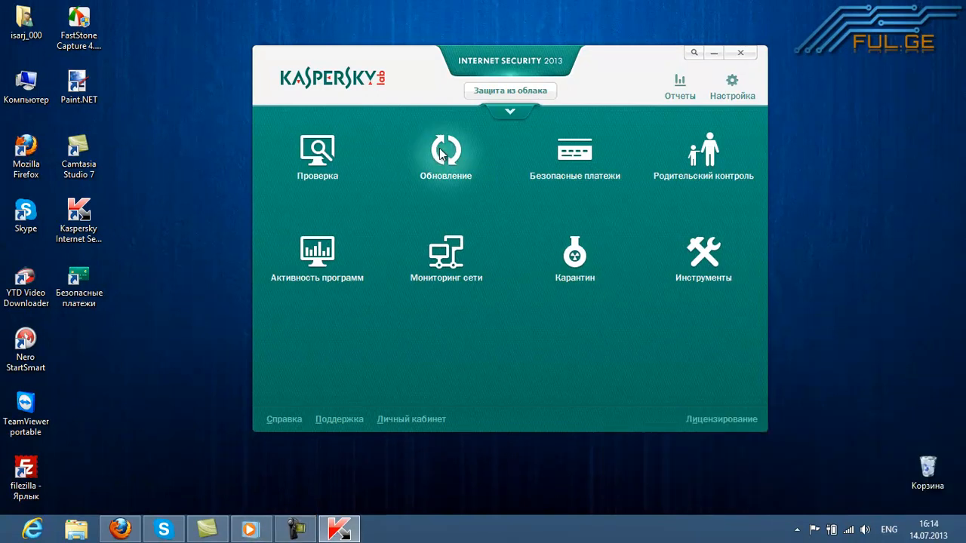
left_click(442, 153)
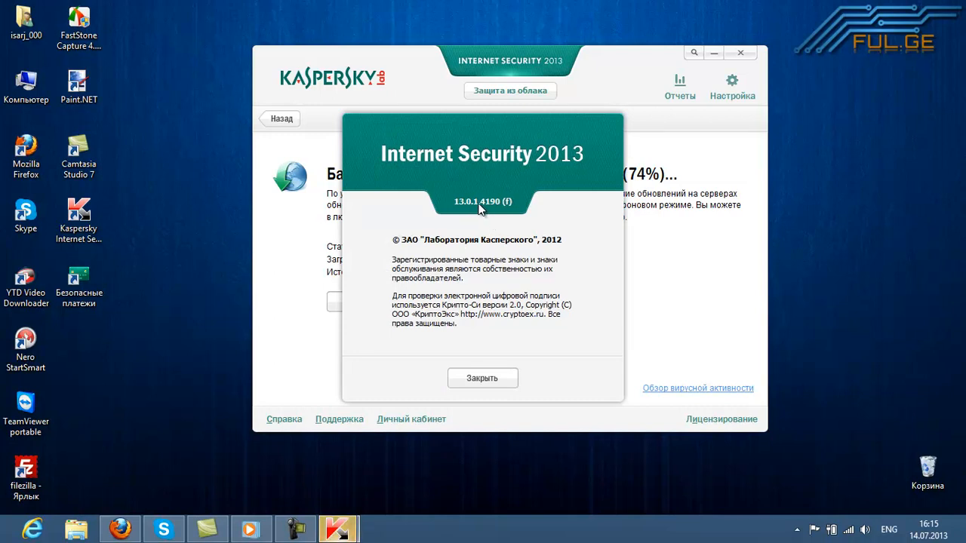
- Close the product version information and the securelist.com page, and return from Firefox to Kaspersky Internet Security
left_click(489, 383)
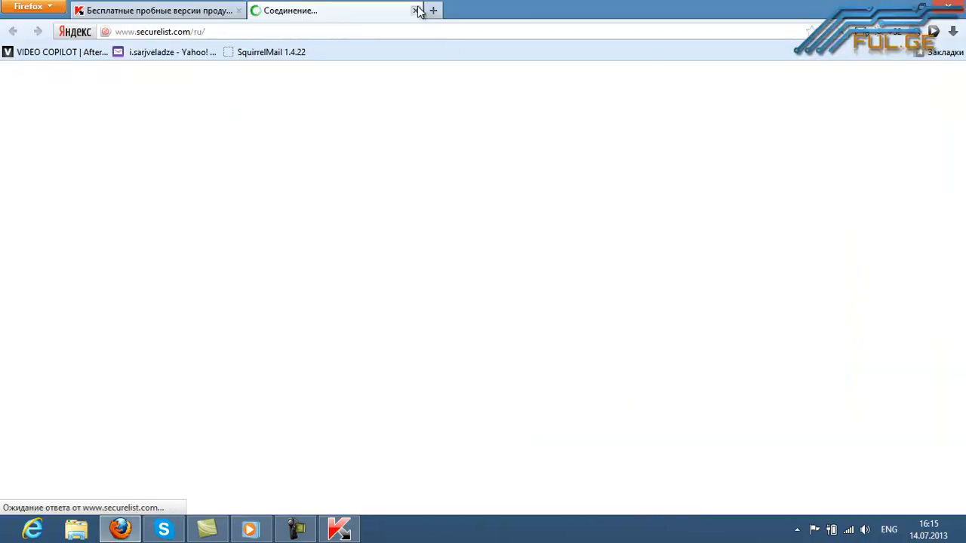
left_click(417, 9)
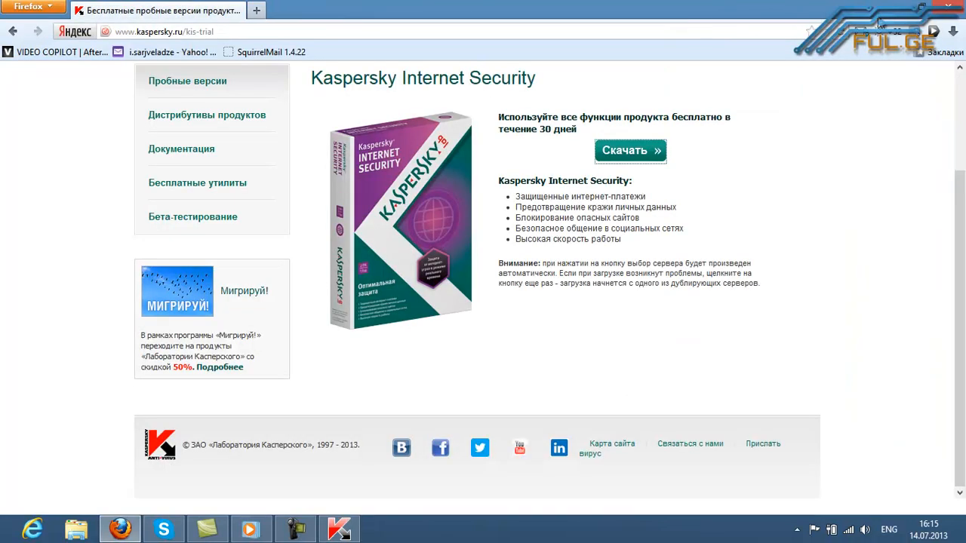
left_click(900, 6)
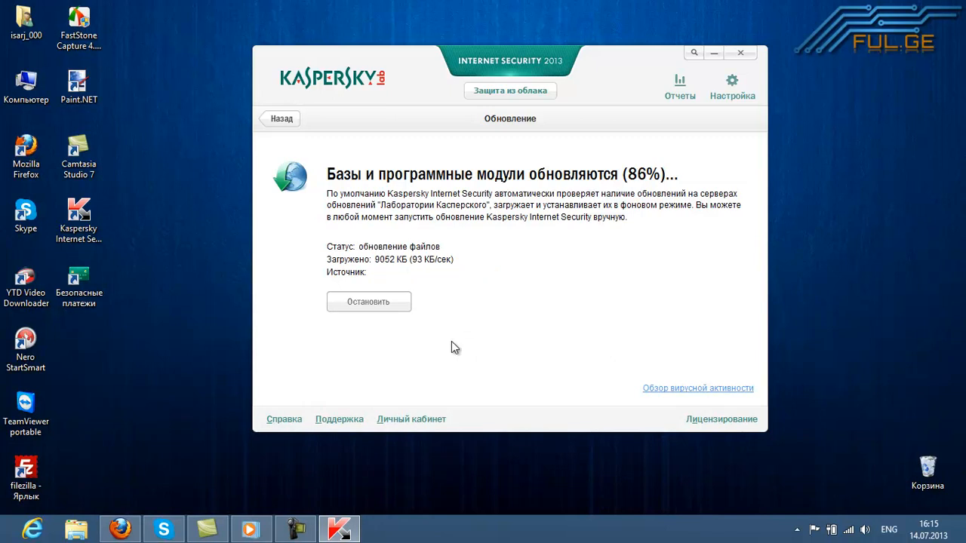
- Review the scan tasks in Менеджер задач and close it, and view the product's version information once more
left_click(295, 529)
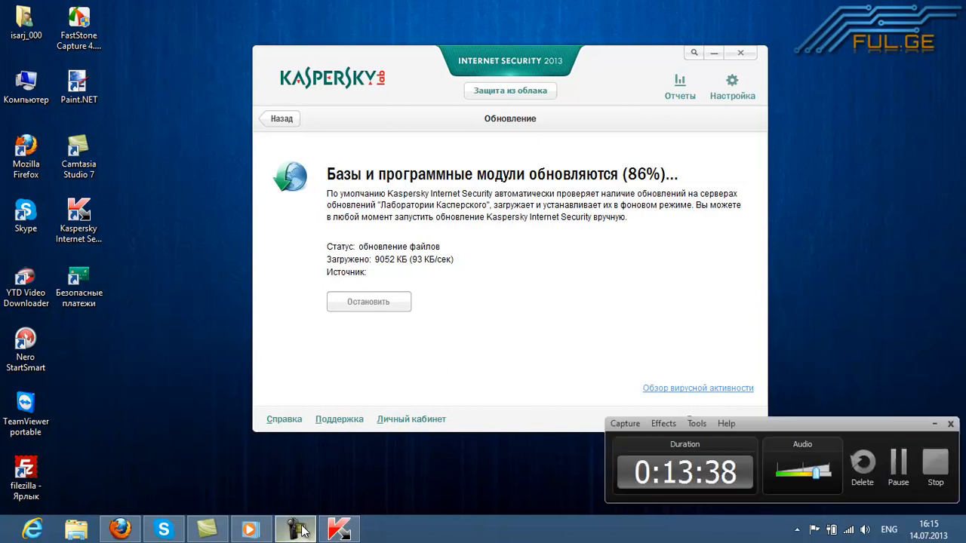
left_click(897, 461)
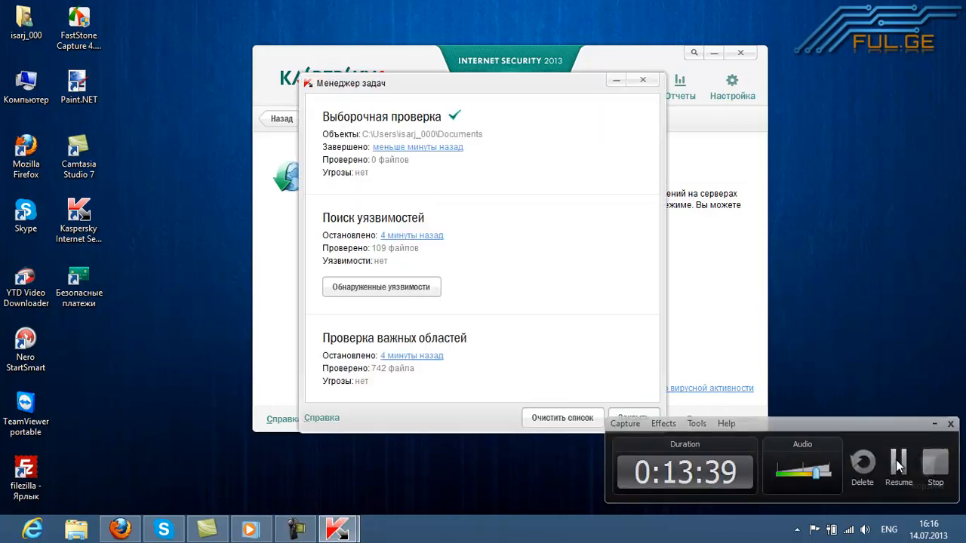
left_click(896, 461)
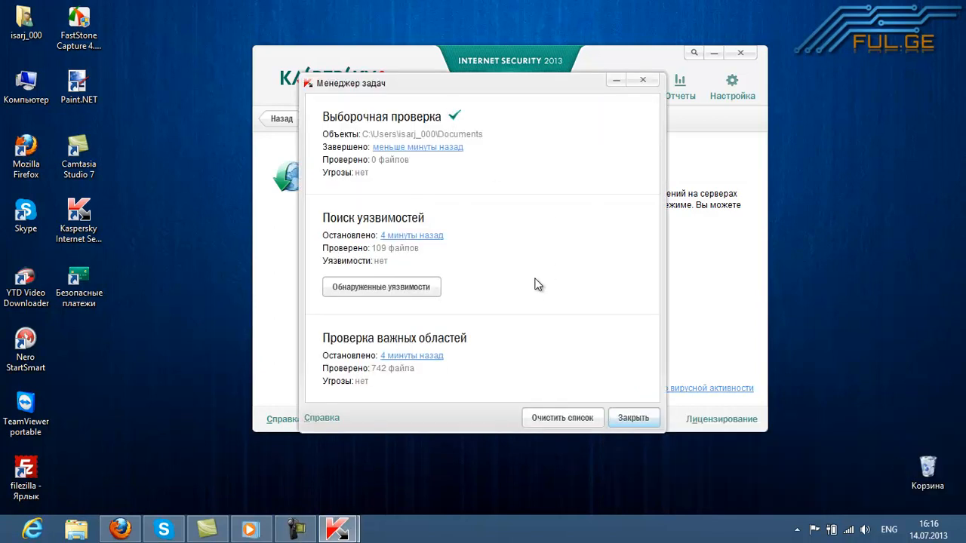
left_click(624, 424)
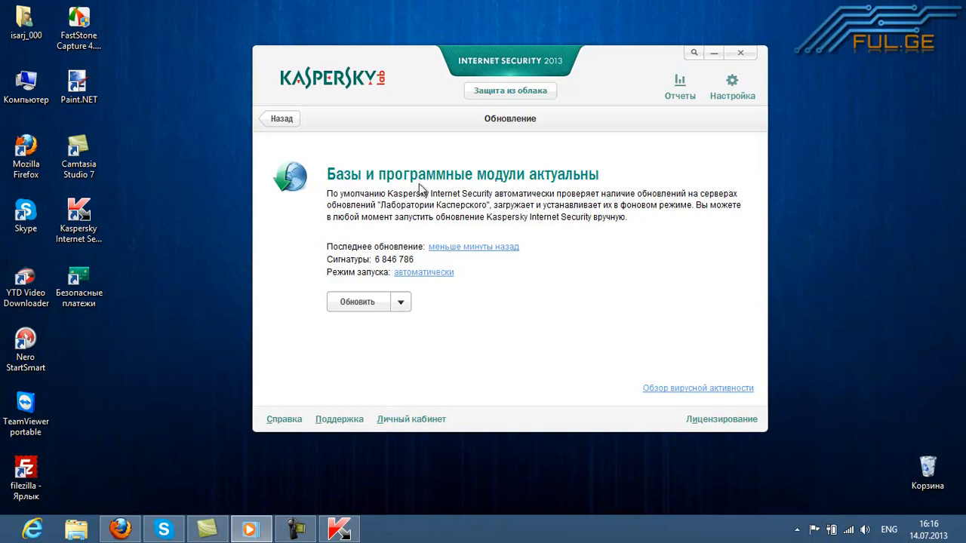
left_click(333, 80)
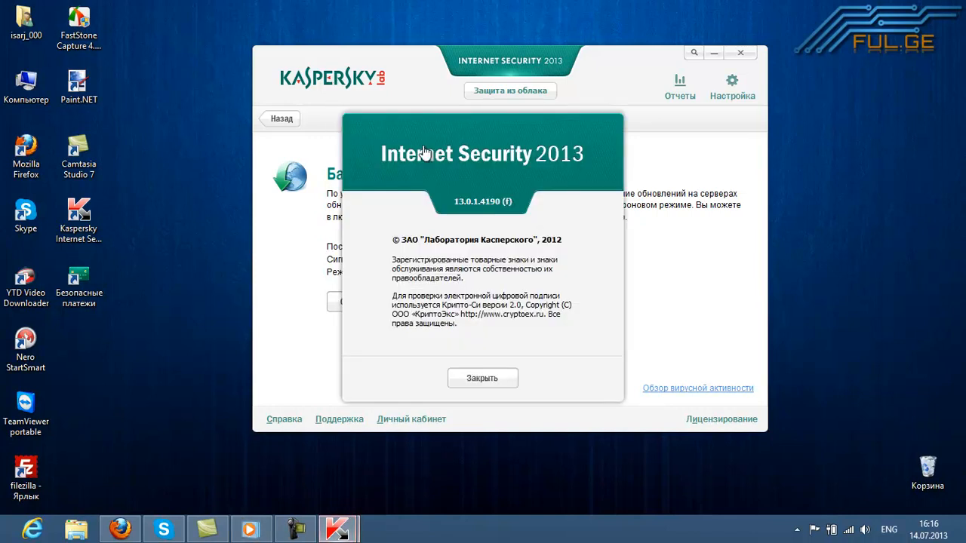
left_click(497, 378)
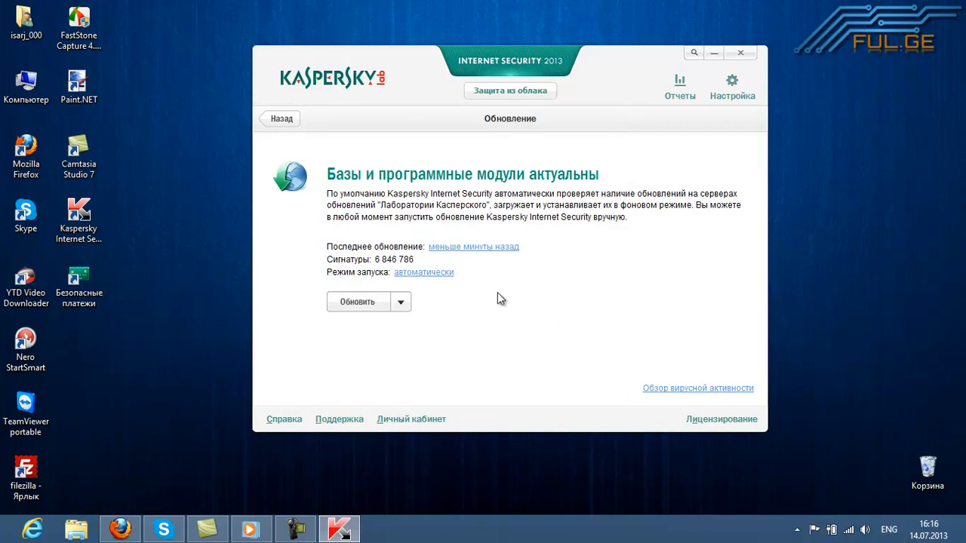
- Examine the detailed update report for the stopped and completed updates, and close the report
left_click(456, 248)
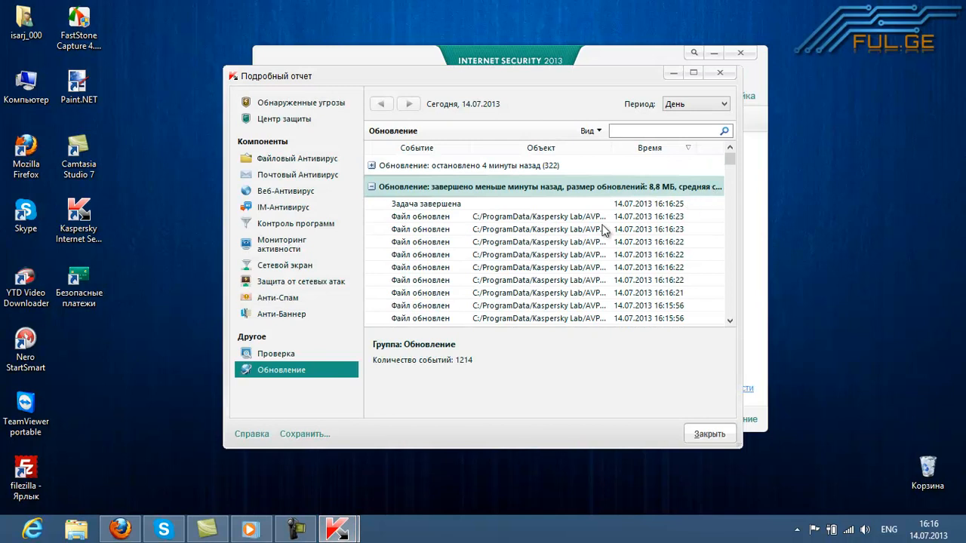
left_click(371, 187)
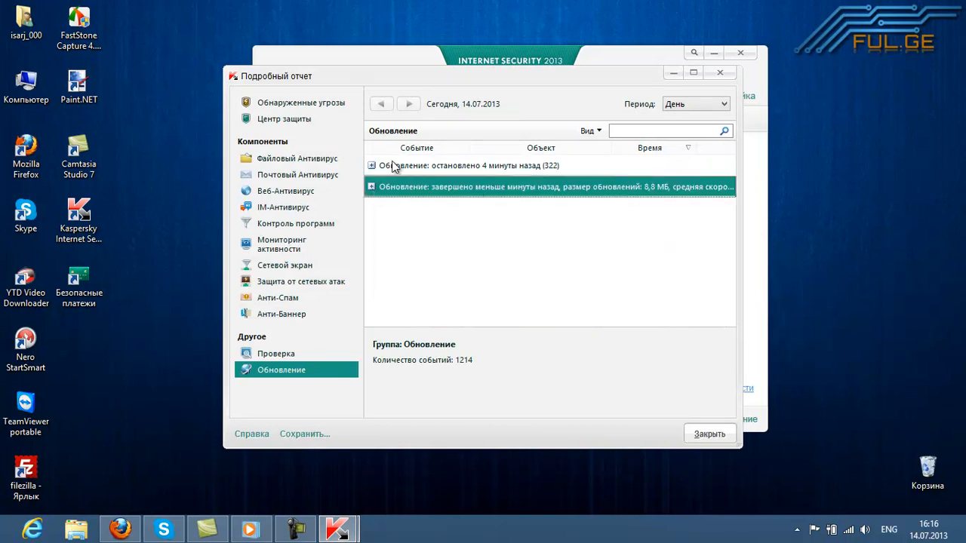
left_click(383, 170)
left_click(371, 166)
left_click(371, 165)
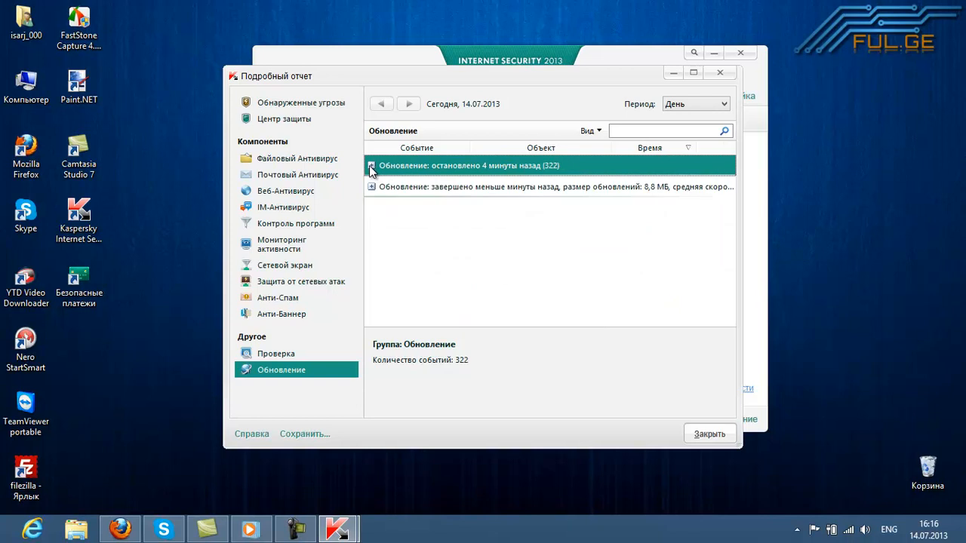
left_click(377, 190)
left_click(371, 186)
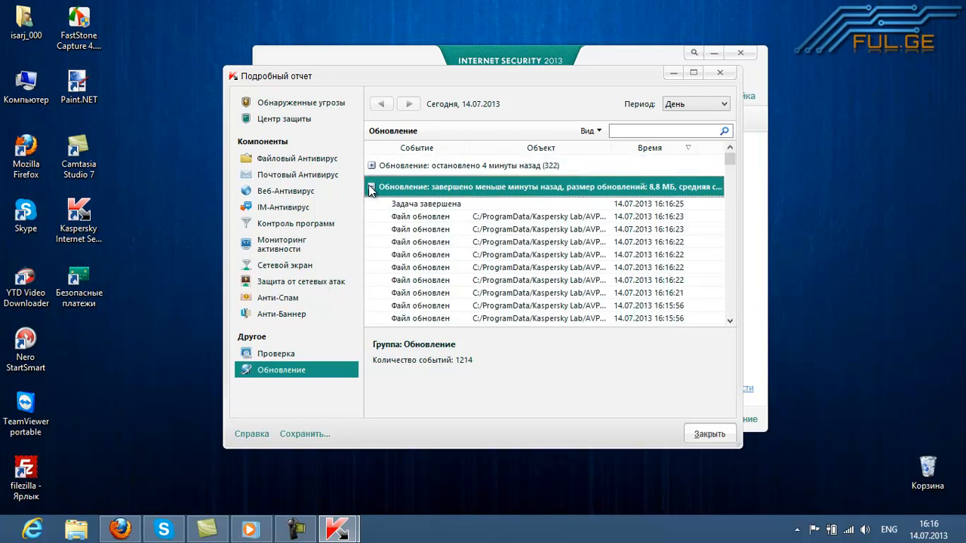
left_click(371, 187)
mouse_move(423, 366)
left_mouse_down()
mouse_move(476, 370)
mouse_move(438, 374)
left_mouse_up()
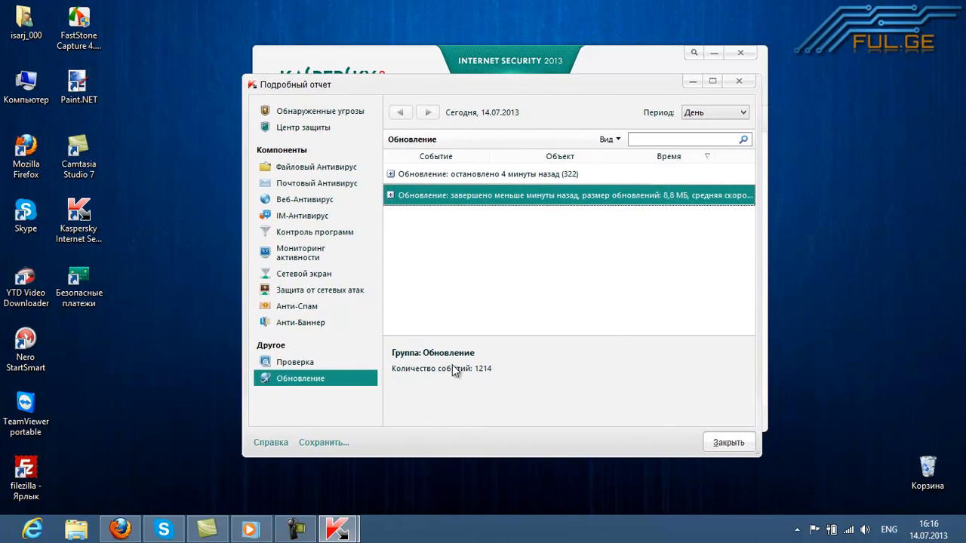
left_click_drag(762, 228, 707, 244)
left_click_drag(642, 85, 551, 233)
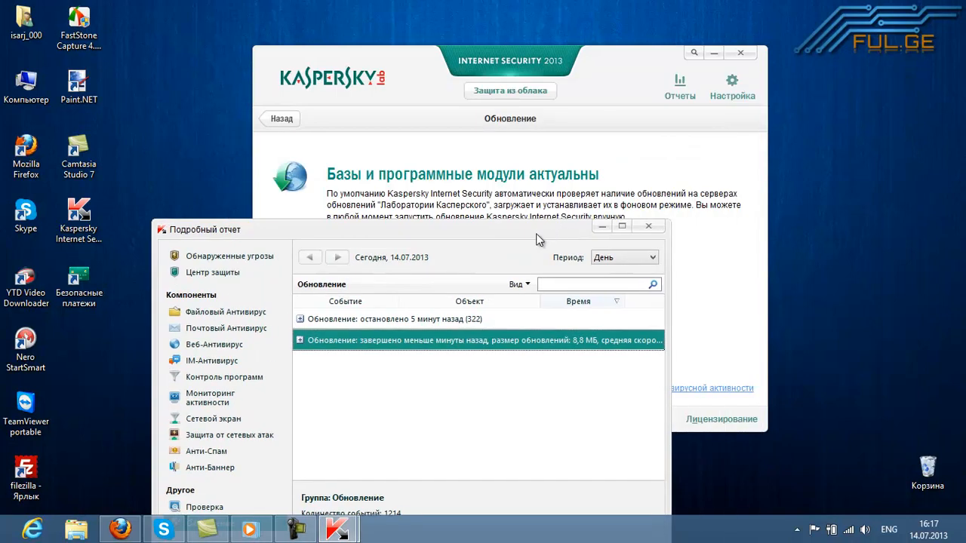
left_click(648, 226)
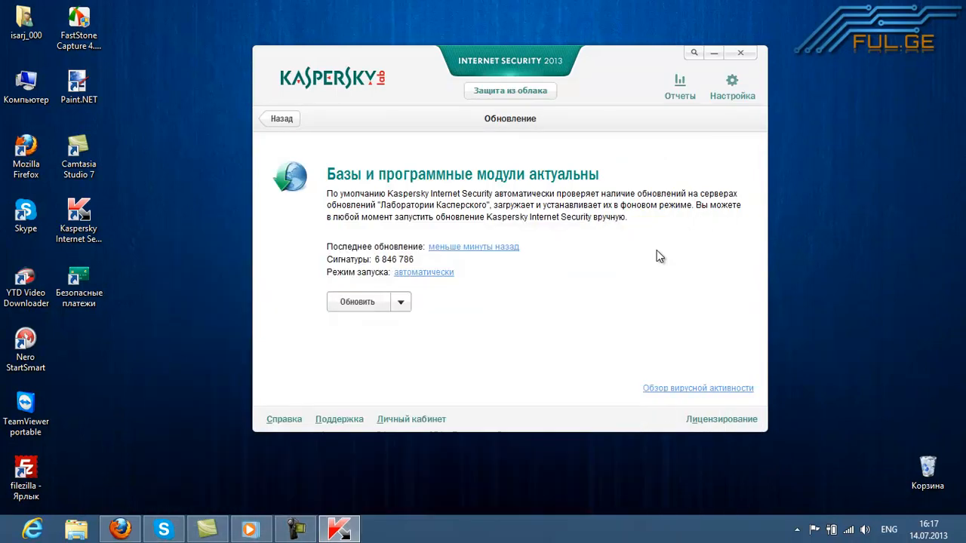
- Open the update run mode settings, try the Вручную and По расписанию schedules with their period options, and reselect Автоматически
left_click(426, 275)
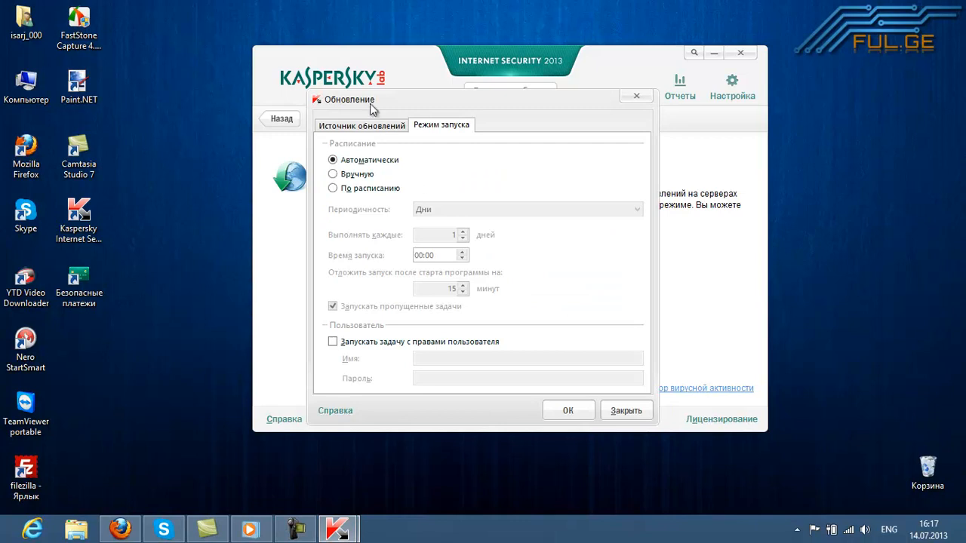
left_click(377, 126)
left_click(427, 128)
left_click(359, 177)
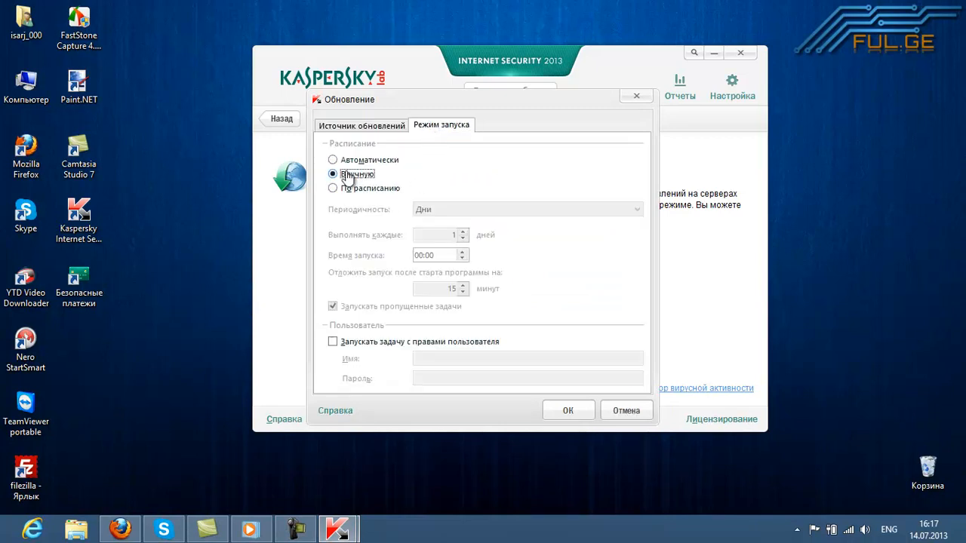
left_click(351, 161)
left_click(351, 188)
left_click(441, 207)
left_click(440, 209)
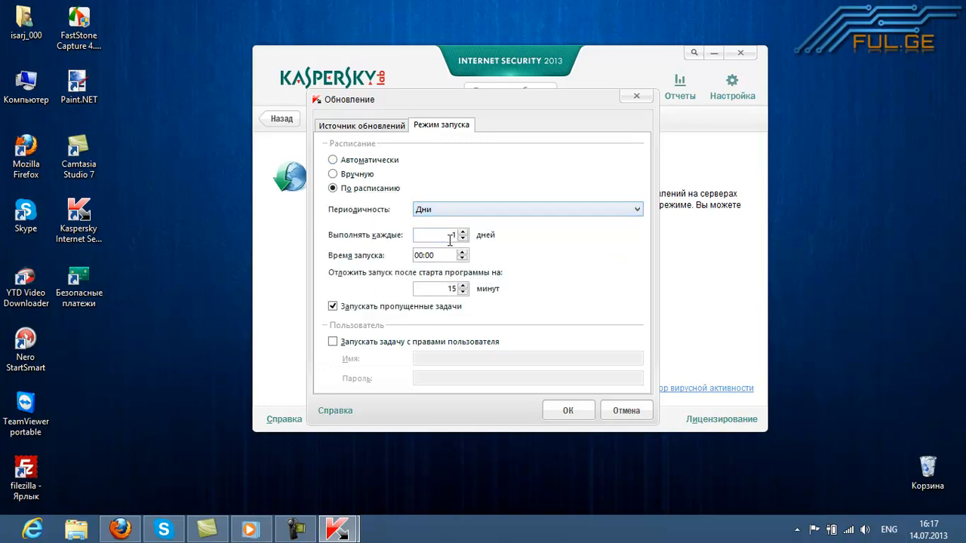
left_click(350, 162)
- View the update source list and the run mode settings, confirm the dialog, and go back from the Обновление page
left_click(349, 126)
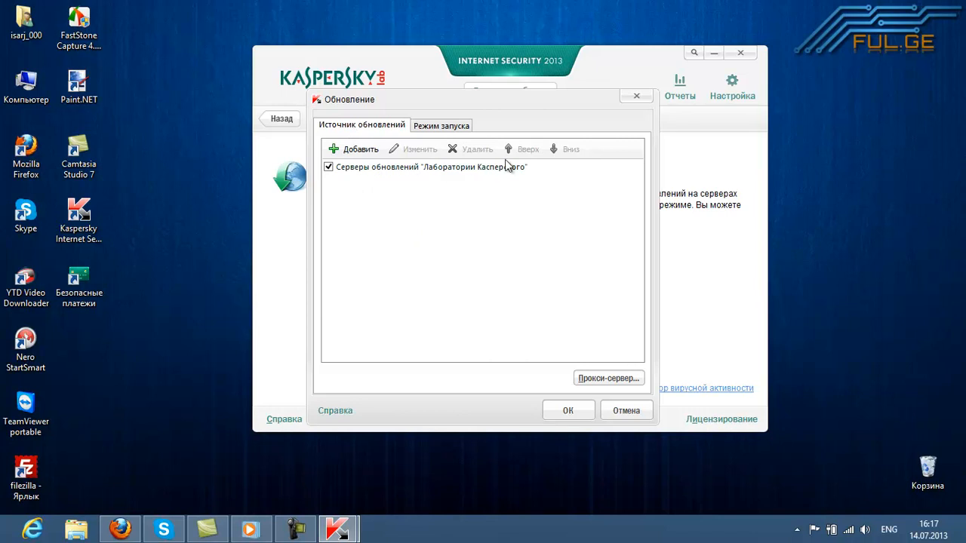
left_click(442, 127)
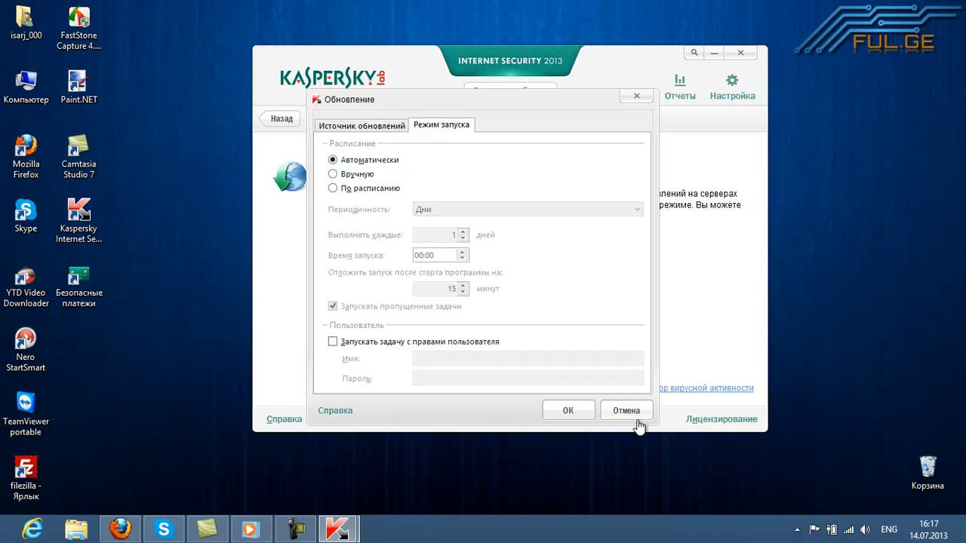
left_click(576, 412)
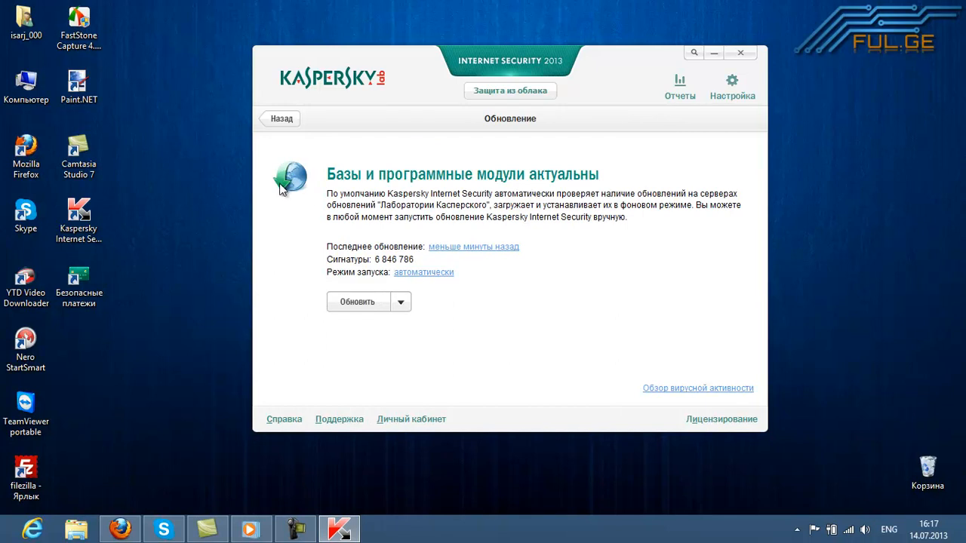
left_click(282, 118)
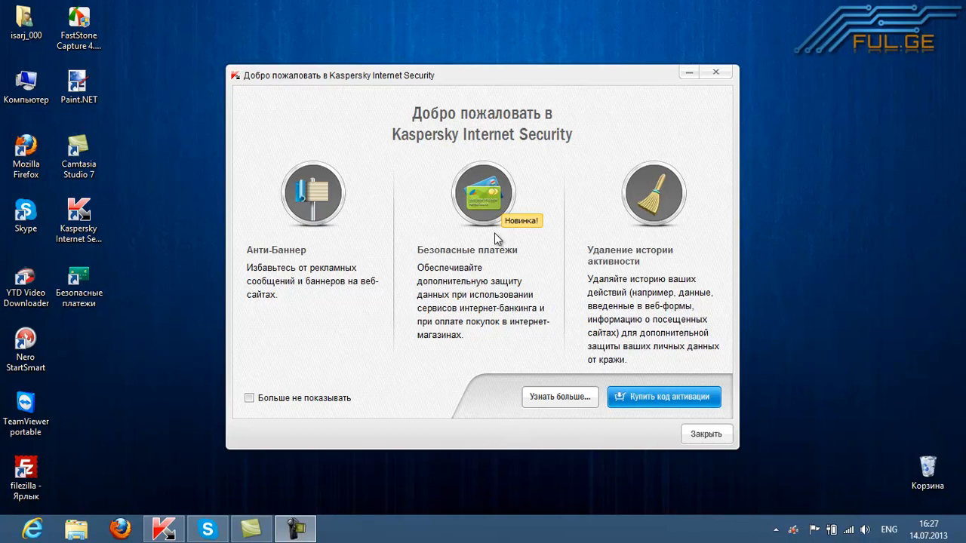
- Move the welcome window higher on the desktop, set it to Больше не показывать, and close it
left_click_drag(483, 76, 478, 47)
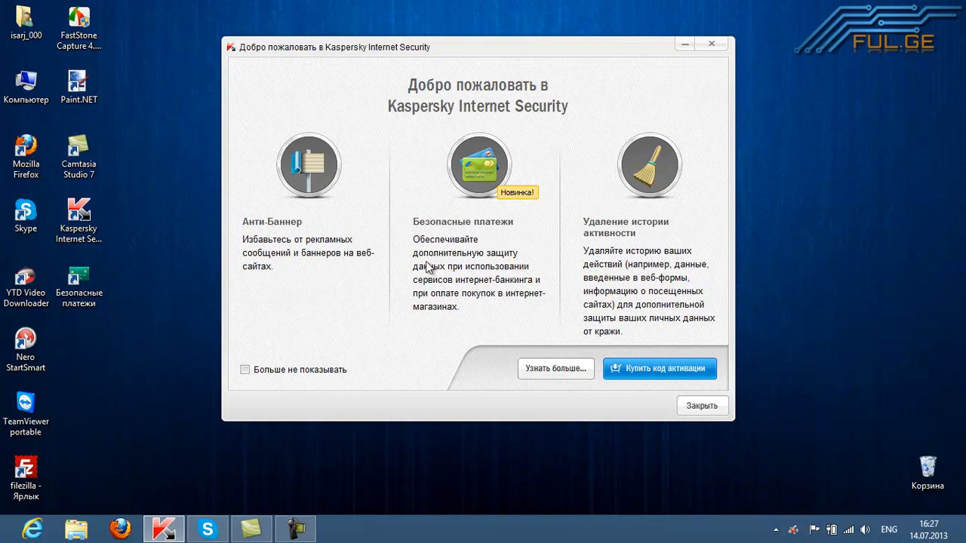
left_click(245, 369)
left_click(690, 405)
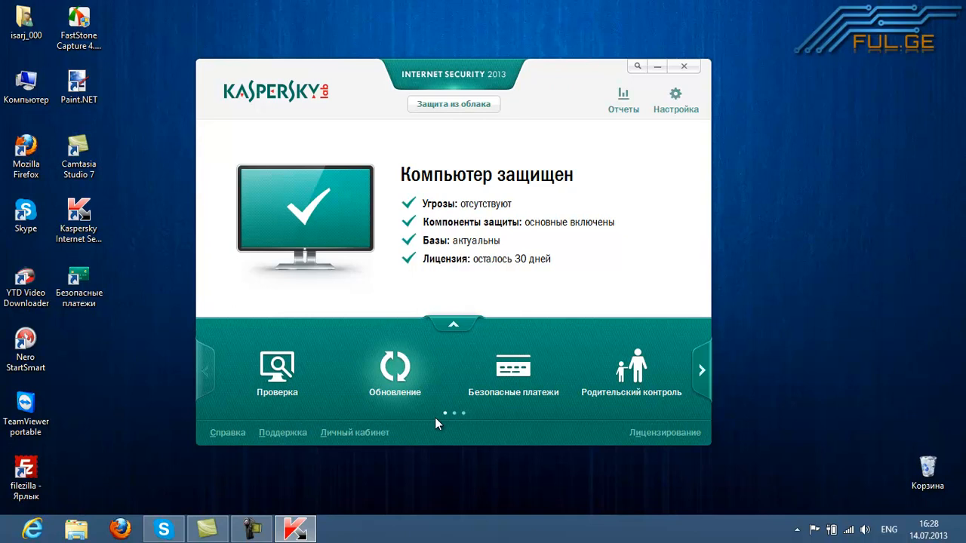
- Return to the Обновление page, view the automatic run mode settings, and close them
left_click(435, 418)
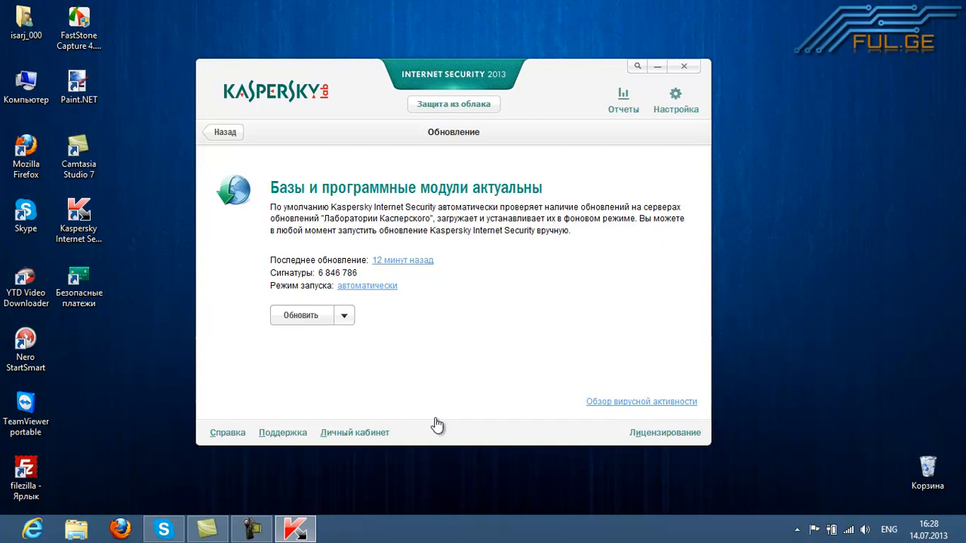
left_click(368, 286)
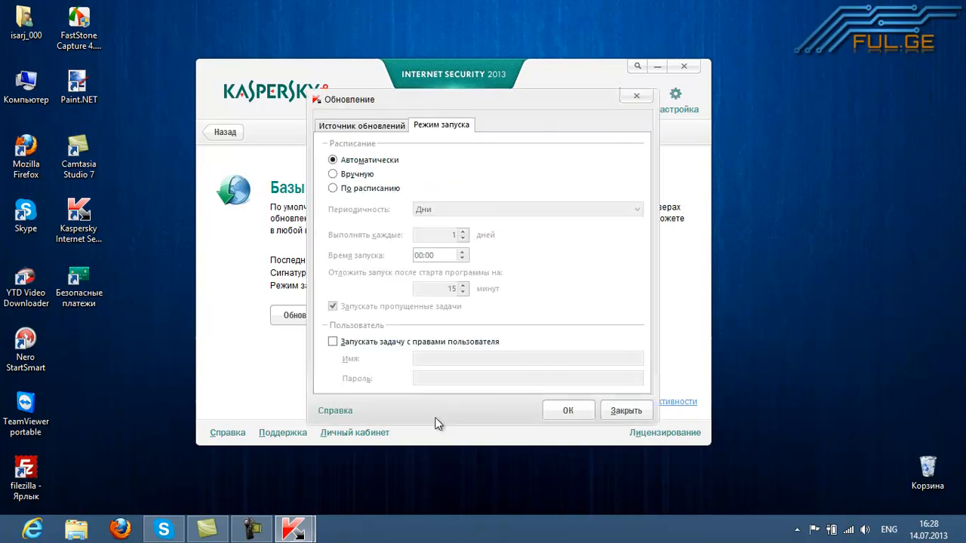
left_click(636, 96)
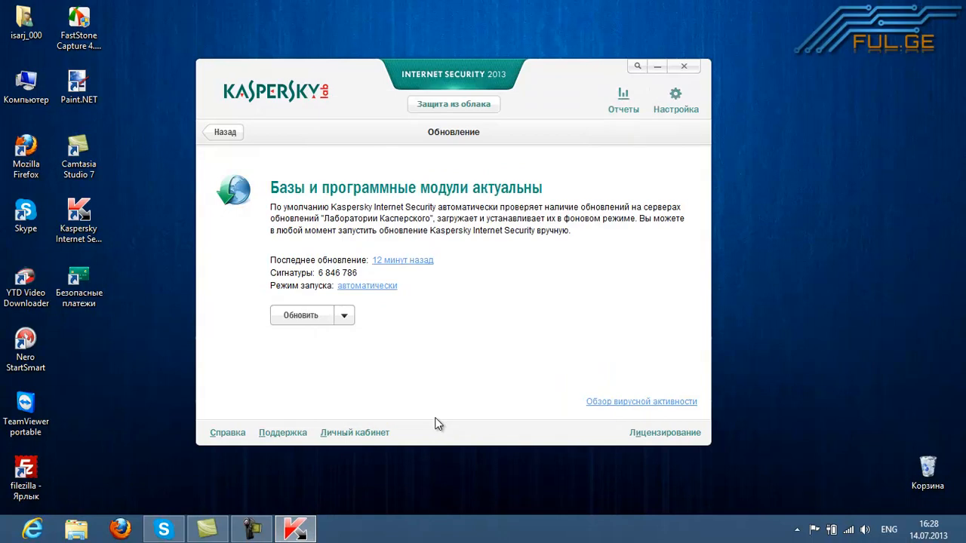
- Open the full update settings, view the Режим запуска and Источник обновлений options, and close all settings windows
left_click(343, 315)
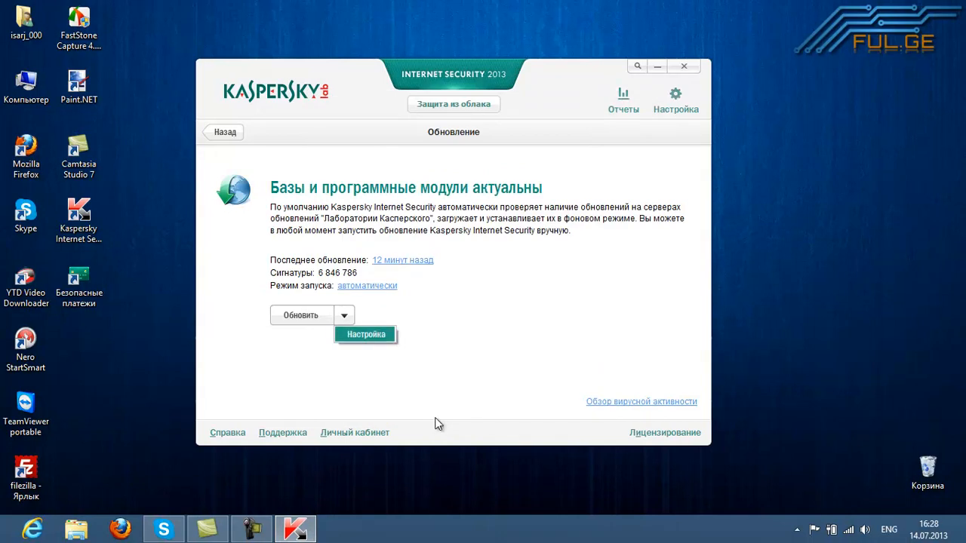
left_click(366, 334)
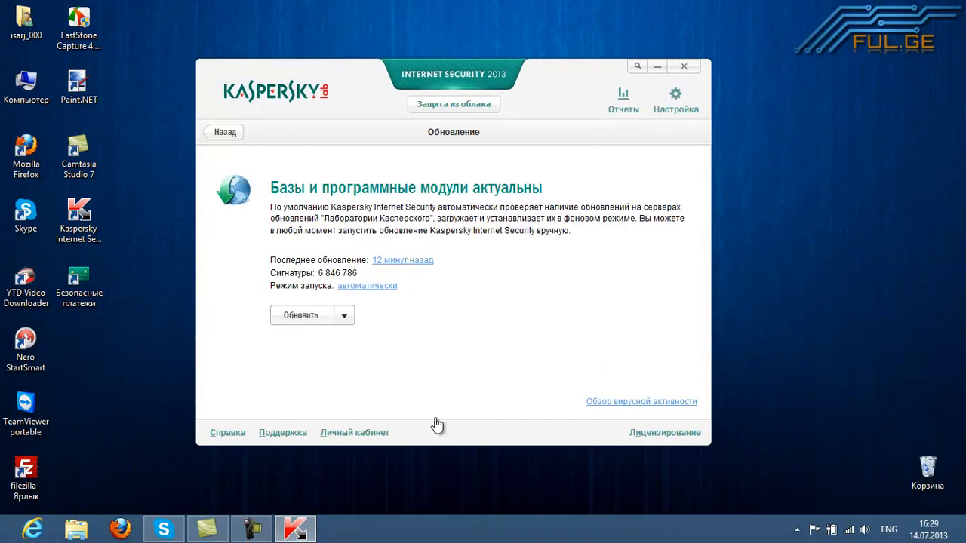
left_click(344, 315)
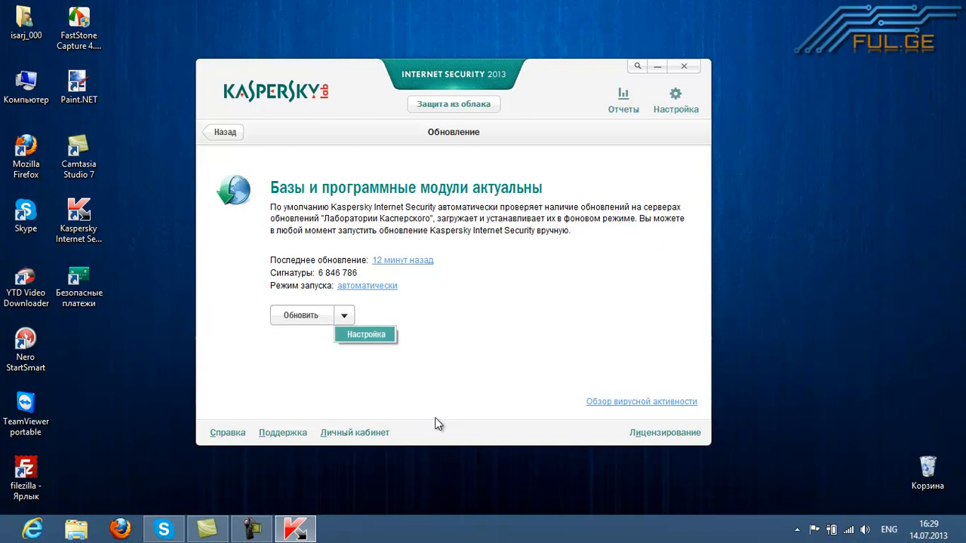
left_click(365, 334)
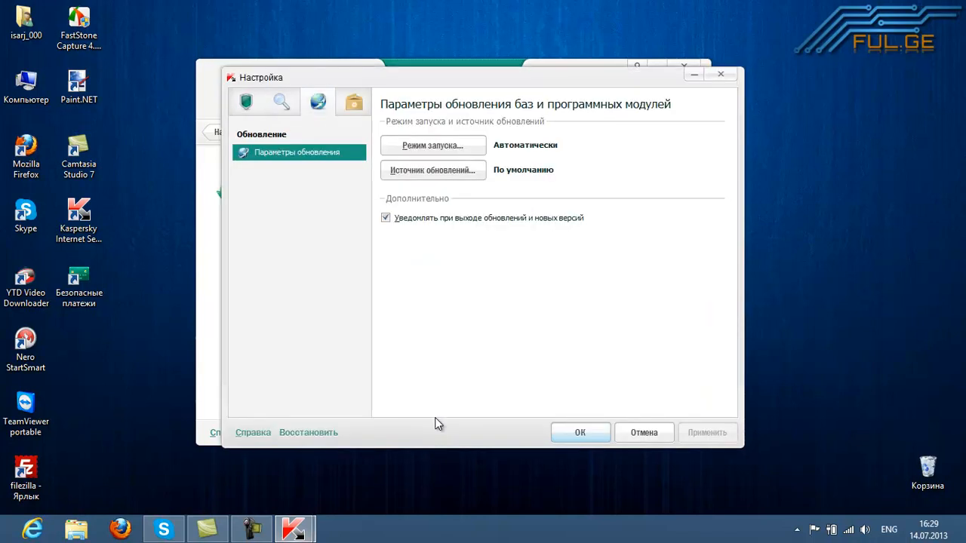
left_click(433, 145)
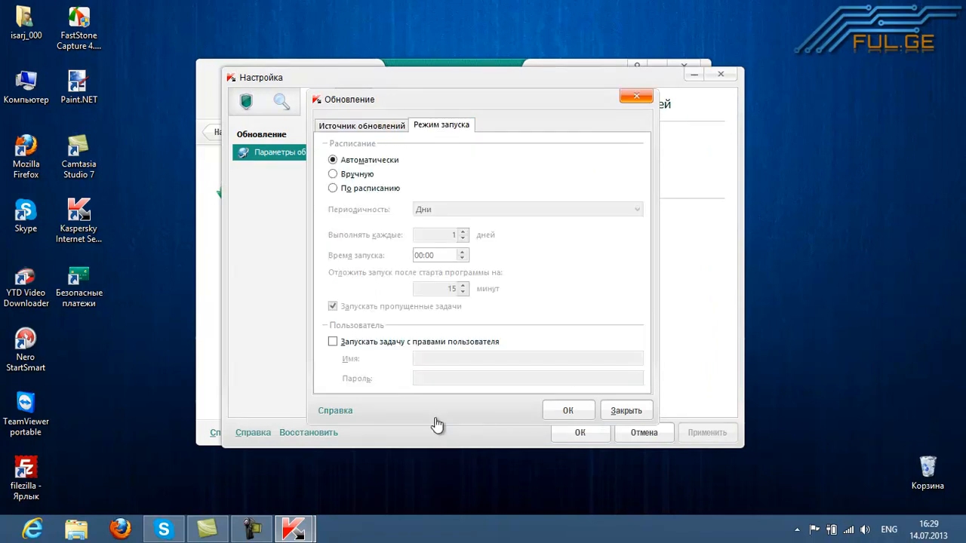
left_click(635, 95)
left_click(433, 170)
left_click(636, 96)
left_click(720, 74)
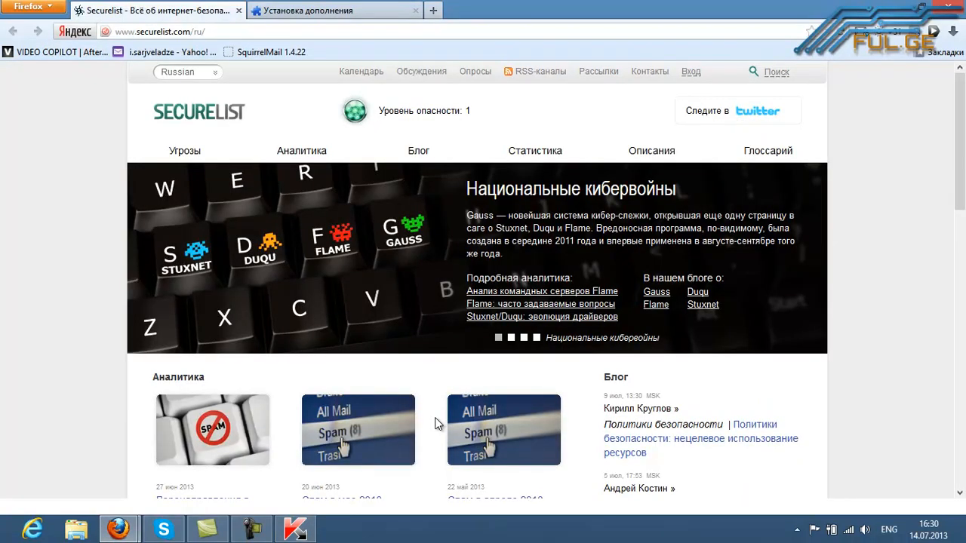
- Look through the Securelist home page in Firefox, including the Kaspersky Virus Watch and Новые описания sections
scroll(435, 424, "down", 3)
scroll(434, 424, "up", 3)
scroll(434, 424, "down", 5)
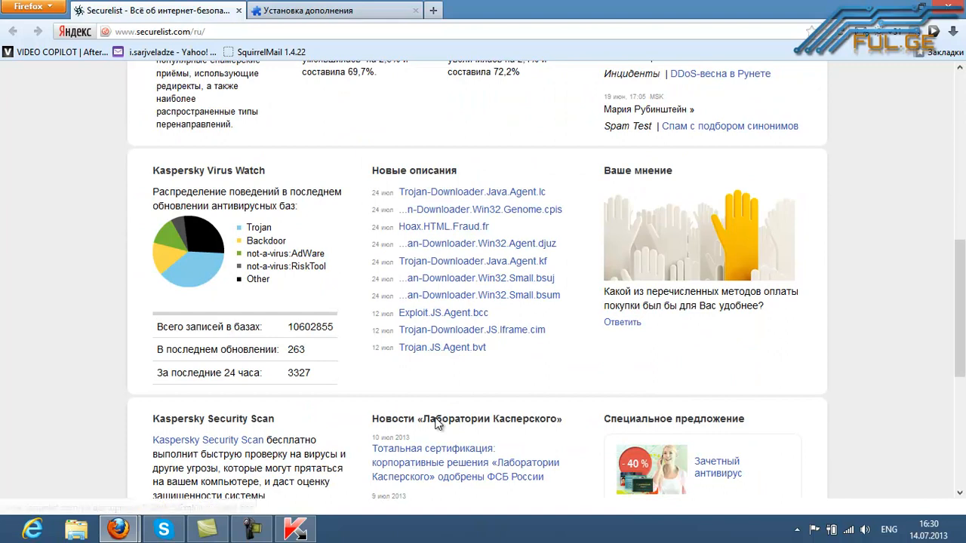
scroll(436, 424, "up", 5)
- Highlight the Уровень опасности indicator in the Securelist header and read its explanation
double_click(436, 418)
left_click(436, 418)
double_click(435, 417)
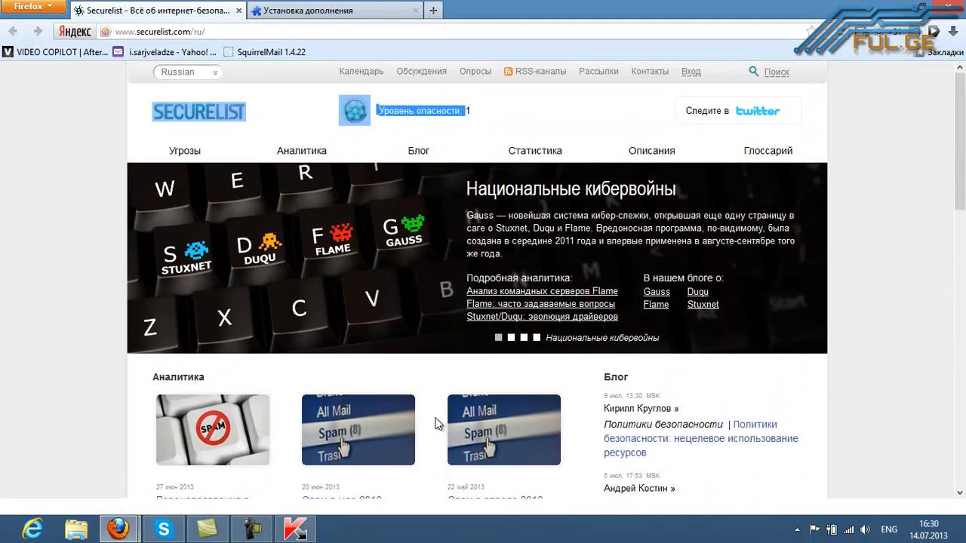
left_click(435, 424)
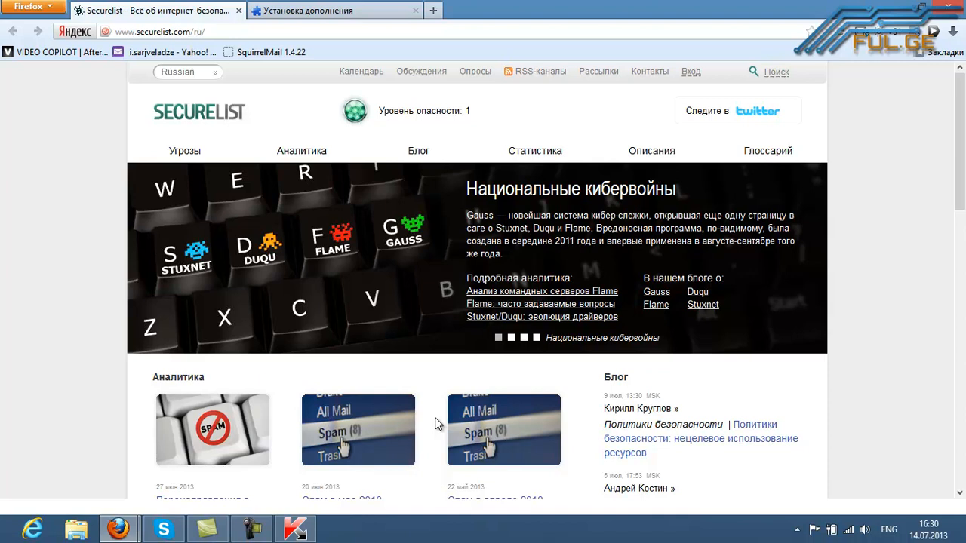
left_click_drag(430, 111, 463, 111)
left_click(463, 113)
left_click_drag(421, 111, 442, 111)
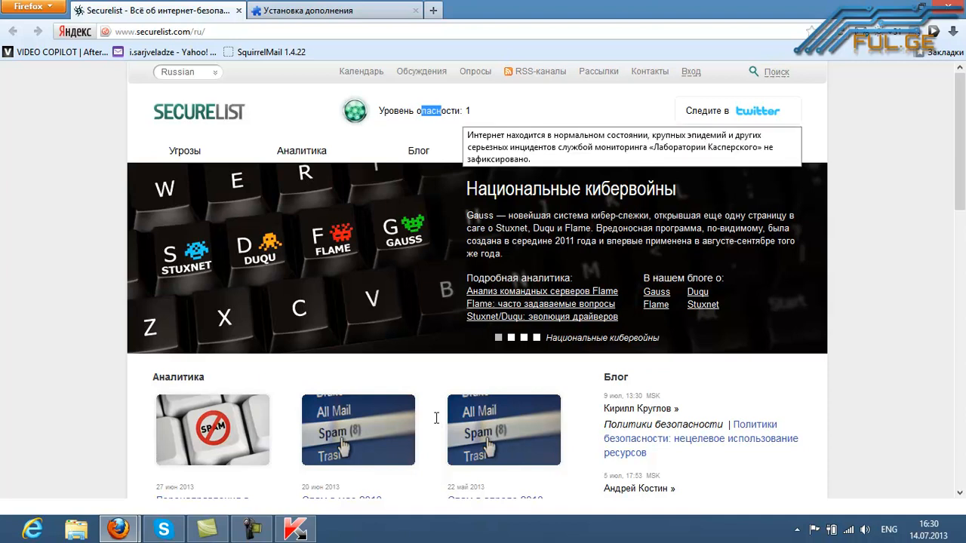
left_click_drag(418, 111, 463, 110)
left_click(463, 111)
triple_click(475, 111)
left_click(475, 111)
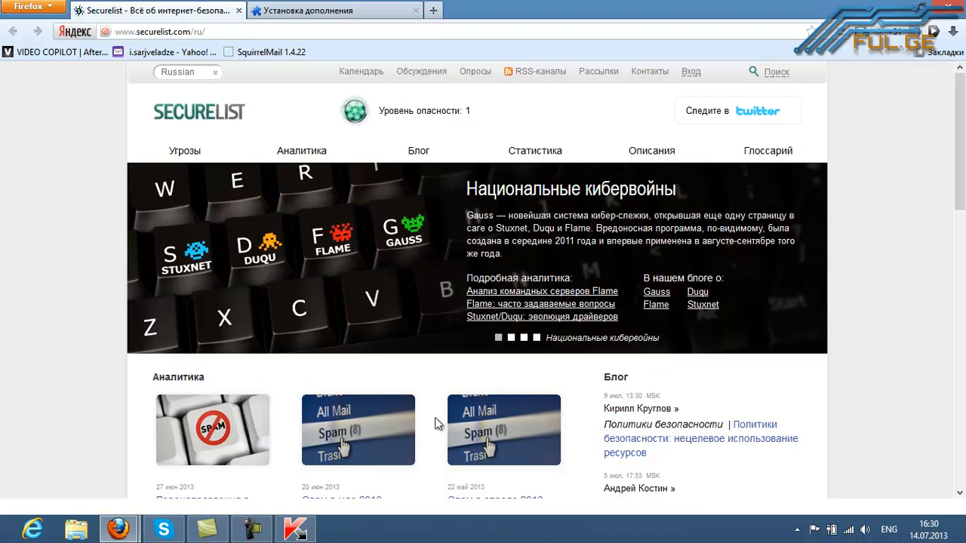
- Browse the Securelist home page content below the header once more
scroll(434, 424, "down", 3)
scroll(435, 423, "up", 3)
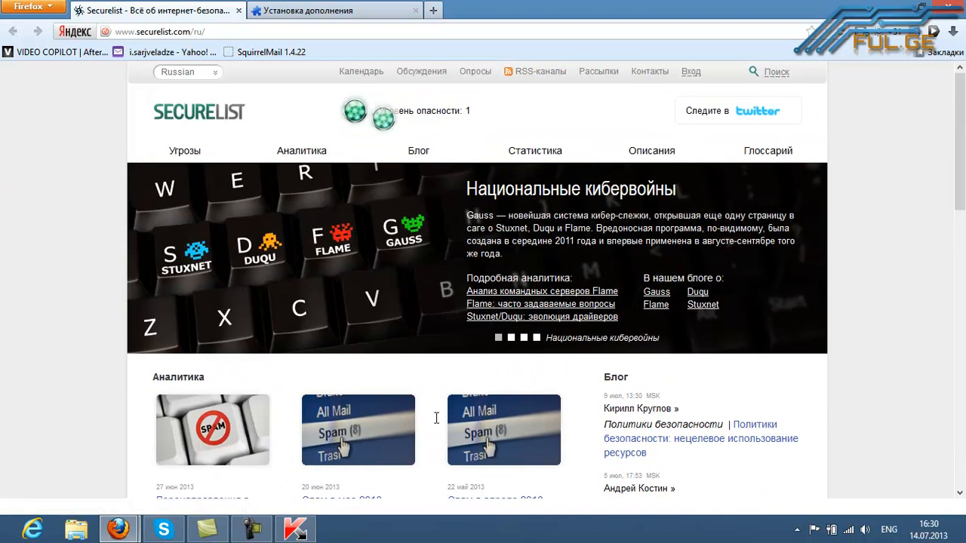
scroll(435, 423, "down", 3)
scroll(436, 424, "down", 4)
scroll(436, 418, "up", 7)
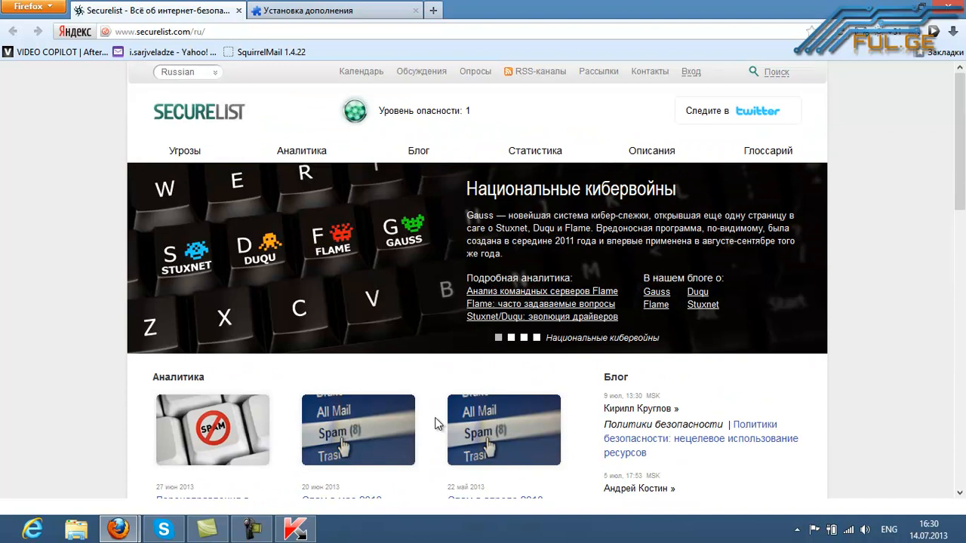
scroll(437, 424, "down", 2)
scroll(436, 425, "down", 1)
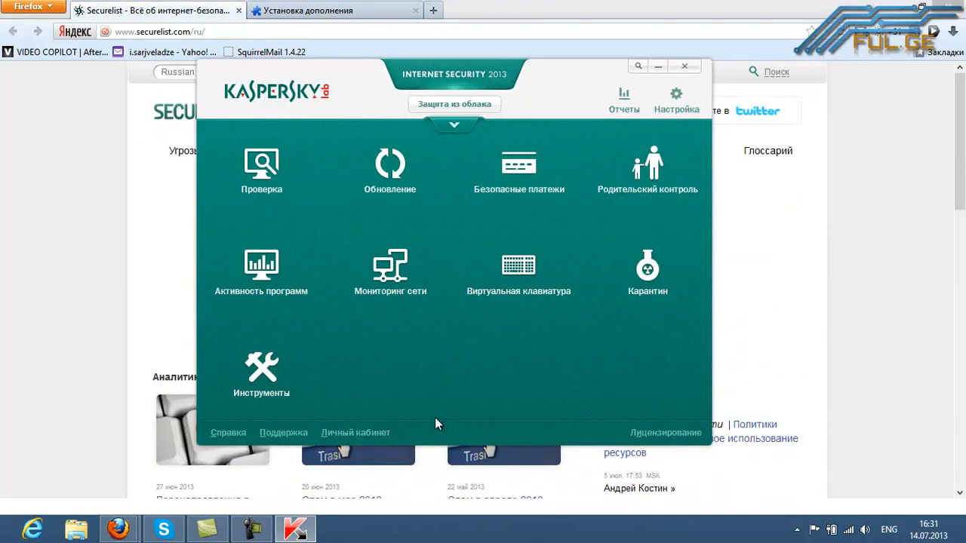
- Open the Безопасные платежи page and look through its online support article on configuring safe payments
key("Return")
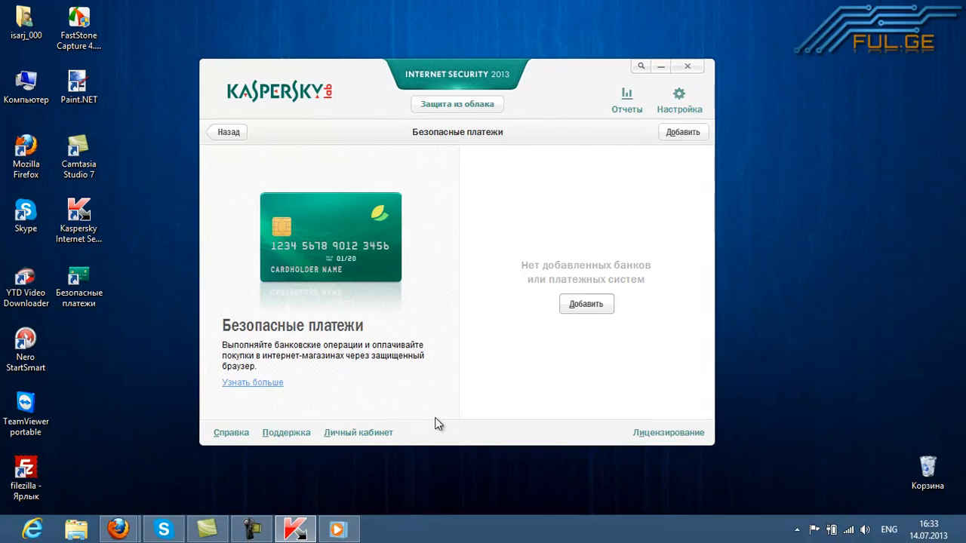
left_click(436, 420)
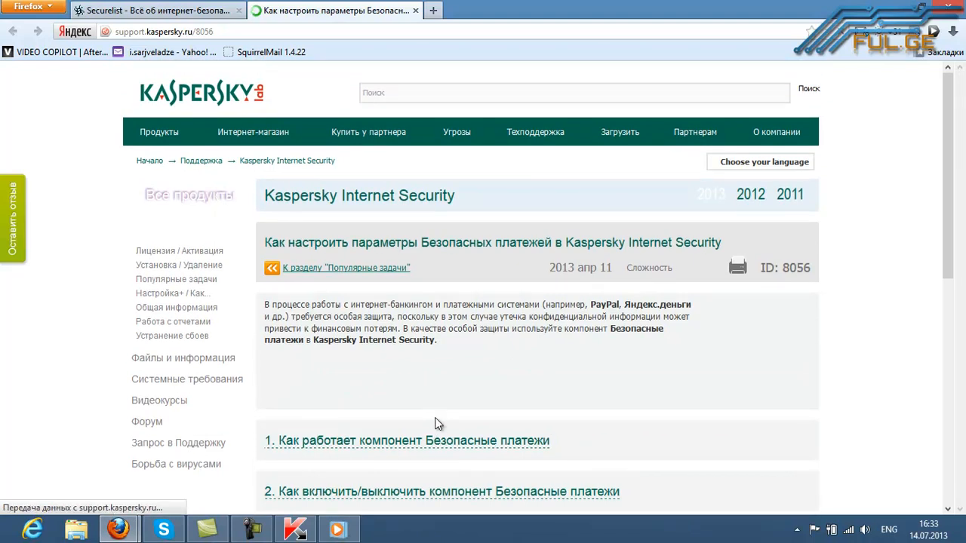
scroll(436, 424, "down", 2)
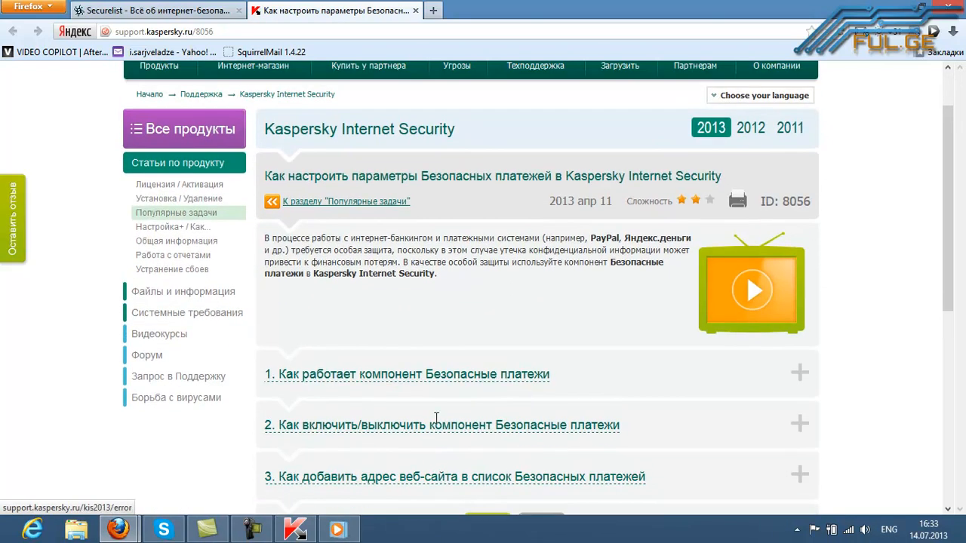
scroll(436, 419, "up", 1)
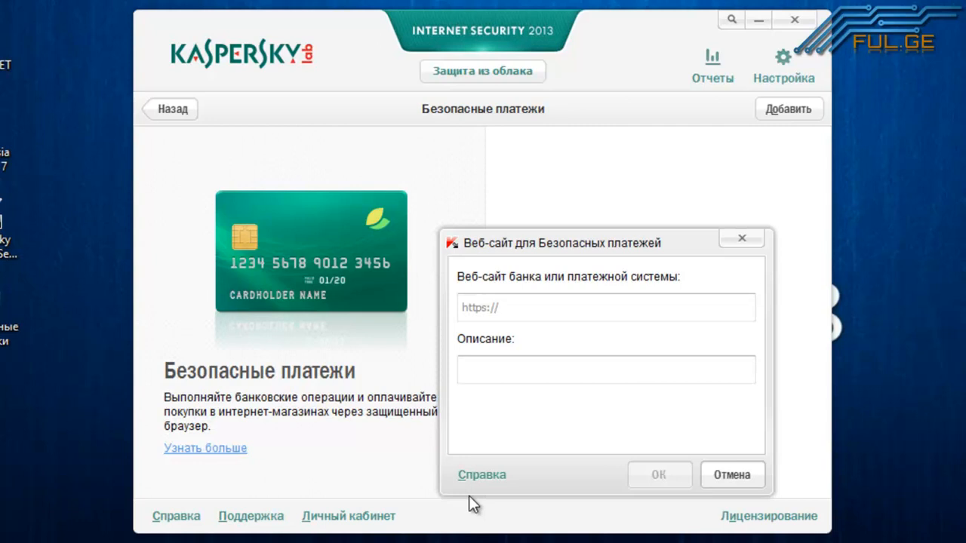
- Cancel adding a website for Безопасные платежи and leave that page
key("Escape")
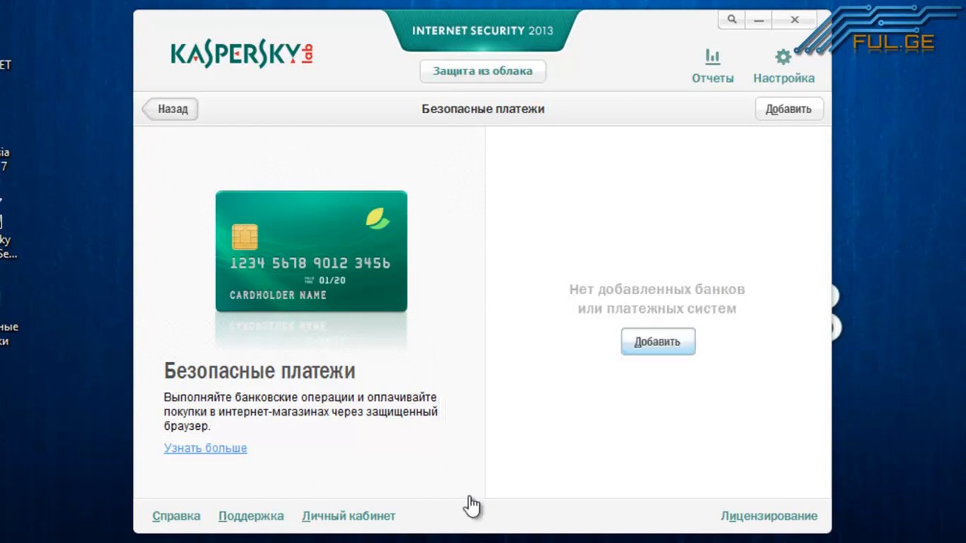
key("Escape")
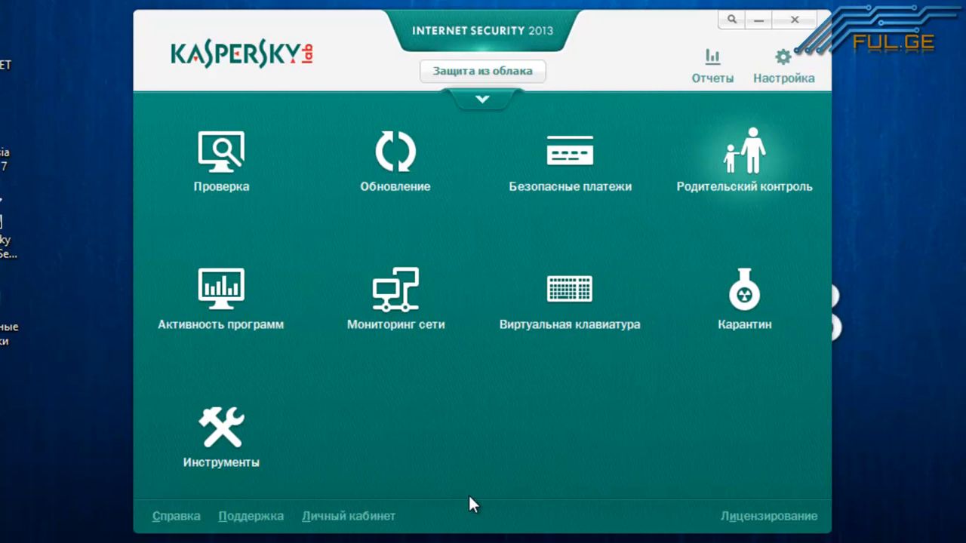
- Open Родительский контроль, skip creating a password, and enable control for the listed user account
key("Return")
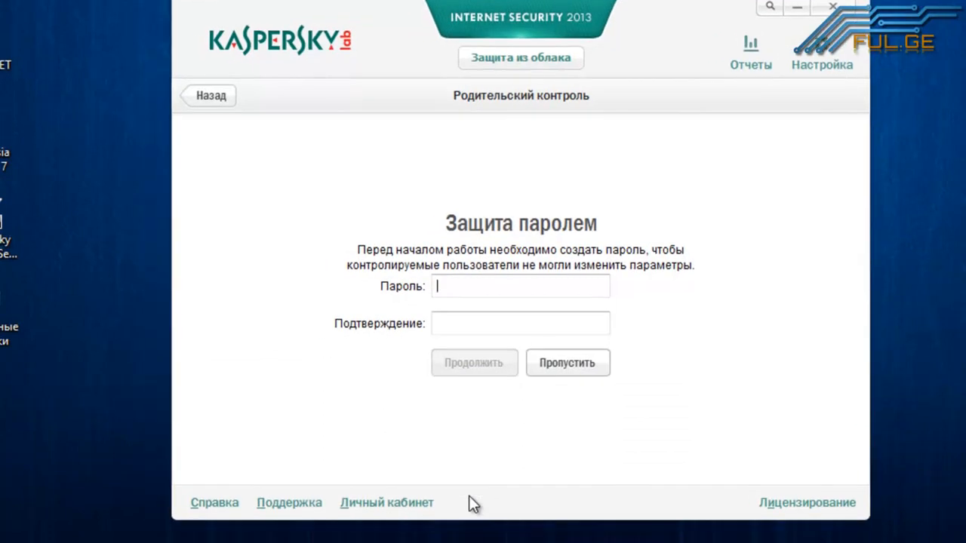
key("Tab")
key("Tab")
key("Return")
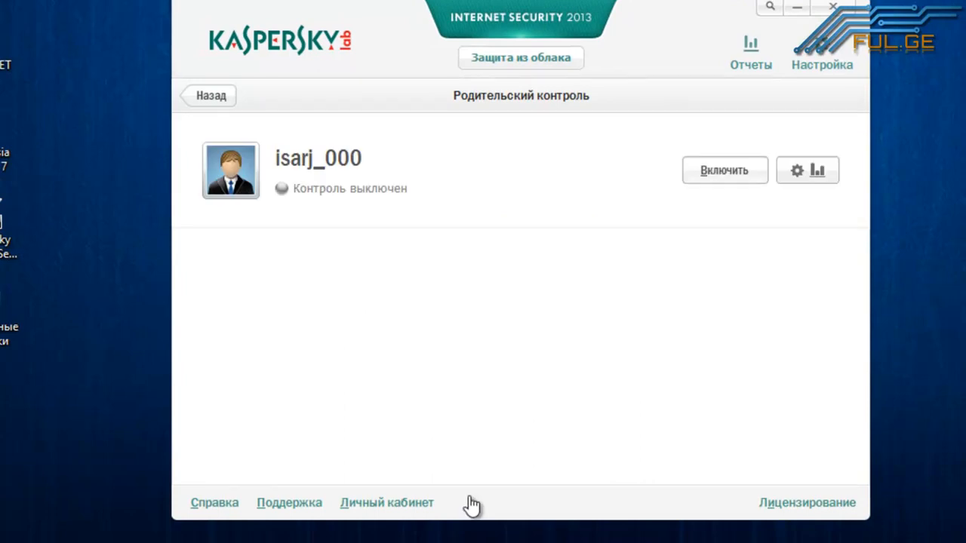
key("Return")
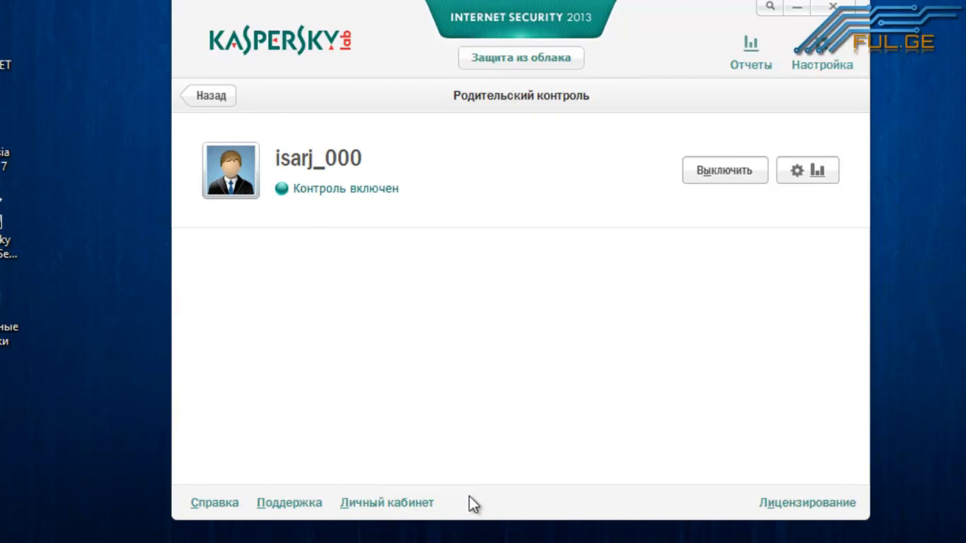
- Open the listed account's parental control settings and review the account, computer use, program launch, internet use and website pages
key("Return")
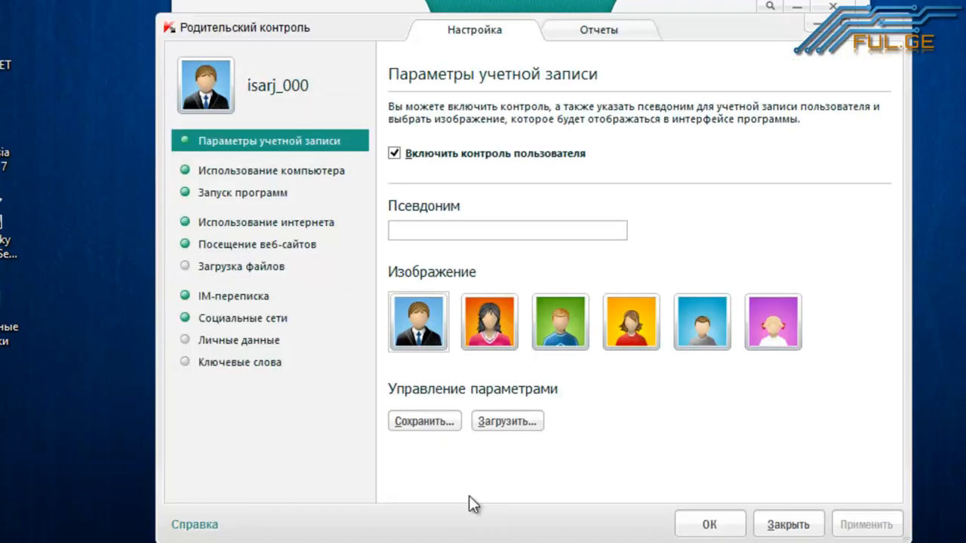
key("Tab")
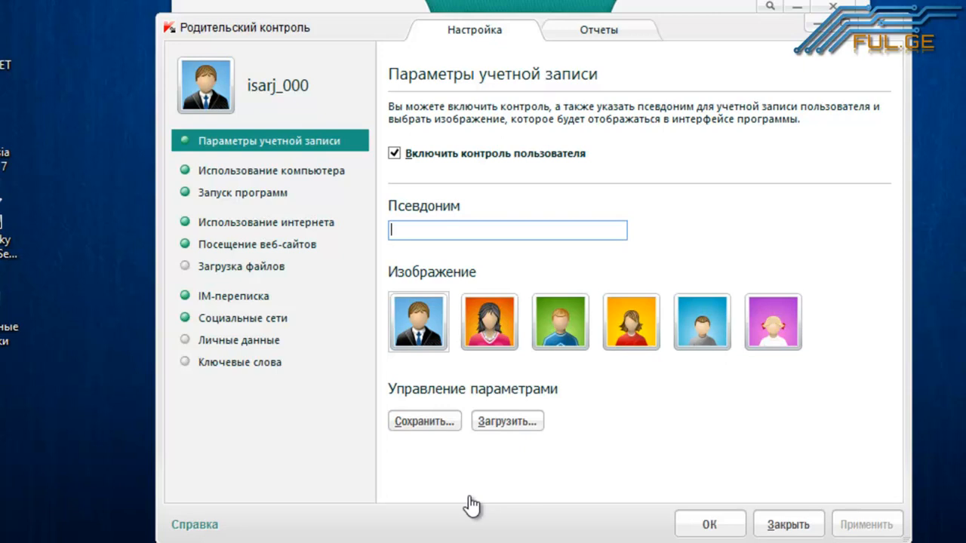
left_click(270, 170)
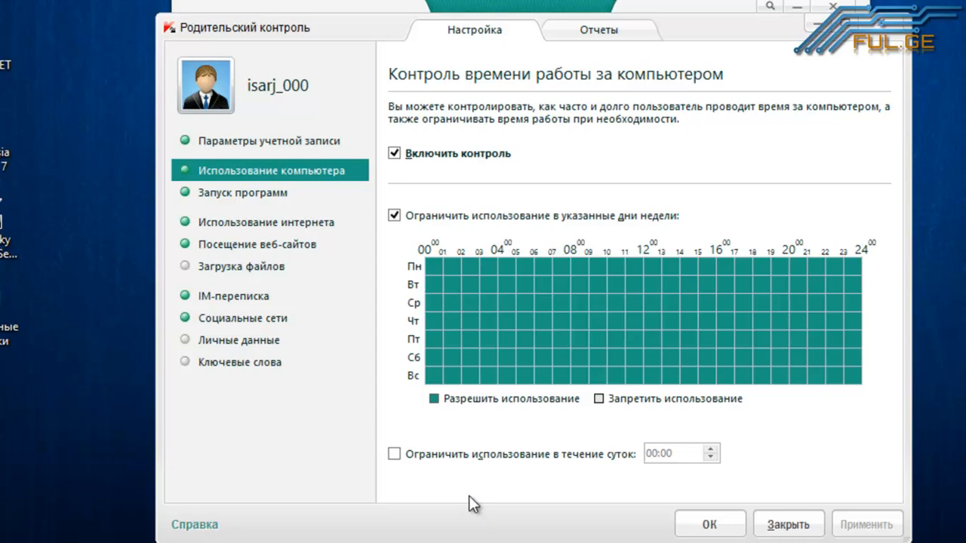
left_click(242, 192)
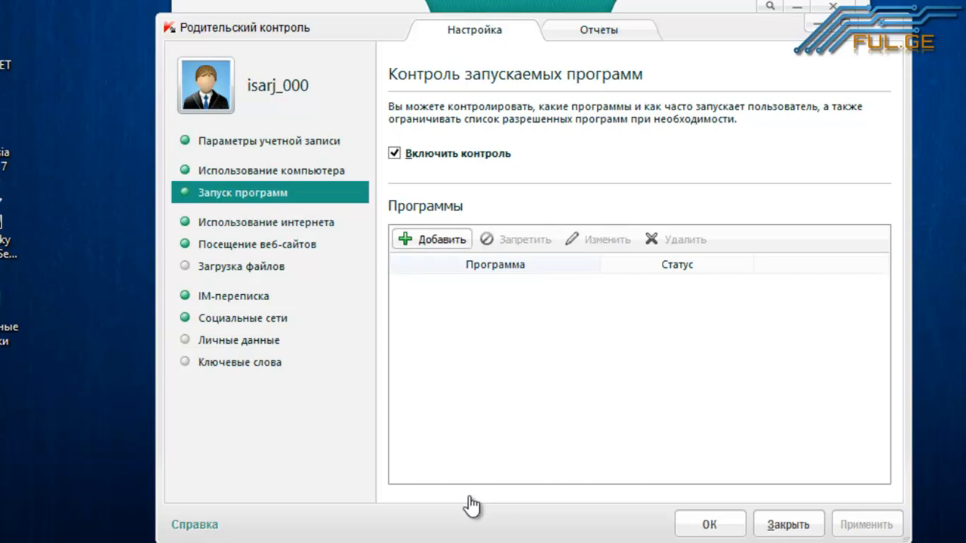
left_click(394, 153)
left_click(394, 153)
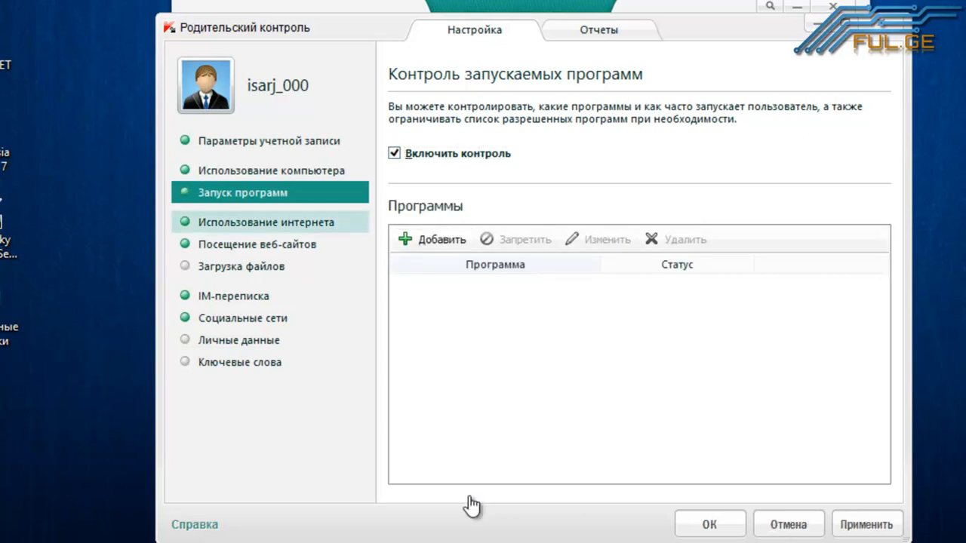
left_click(265, 222)
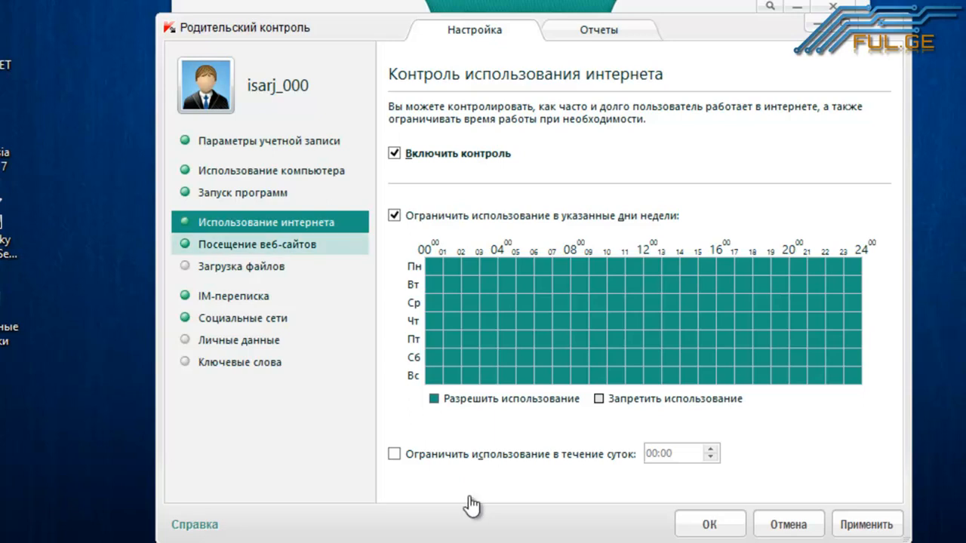
key("Down")
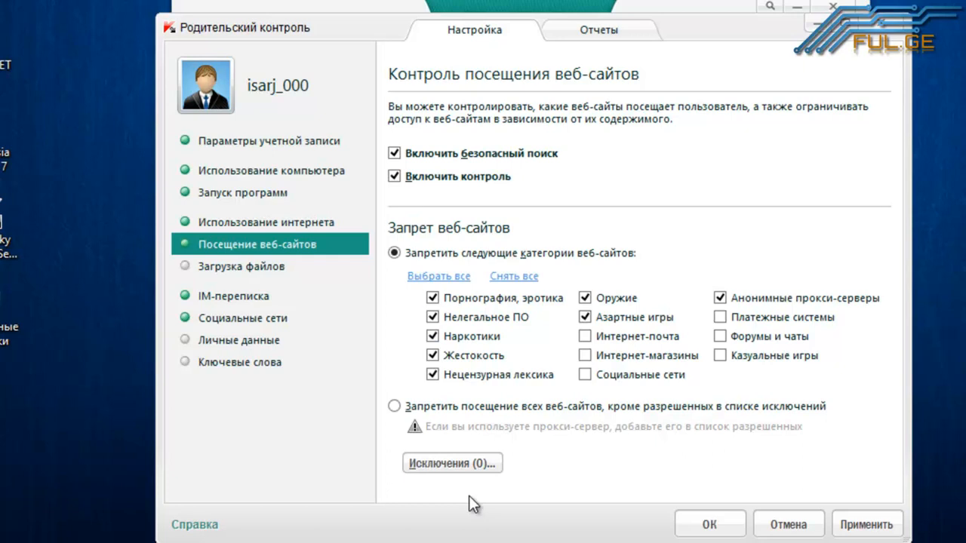
- Enable control under Загрузка файлов, and try blocking and re-allowing the Музыка and Архивы categories
key("Down")
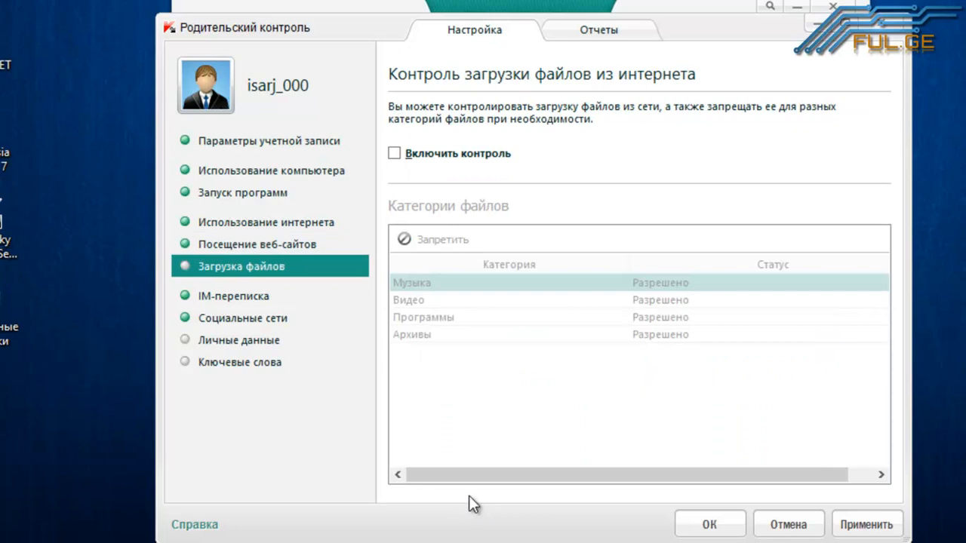
left_click(395, 153)
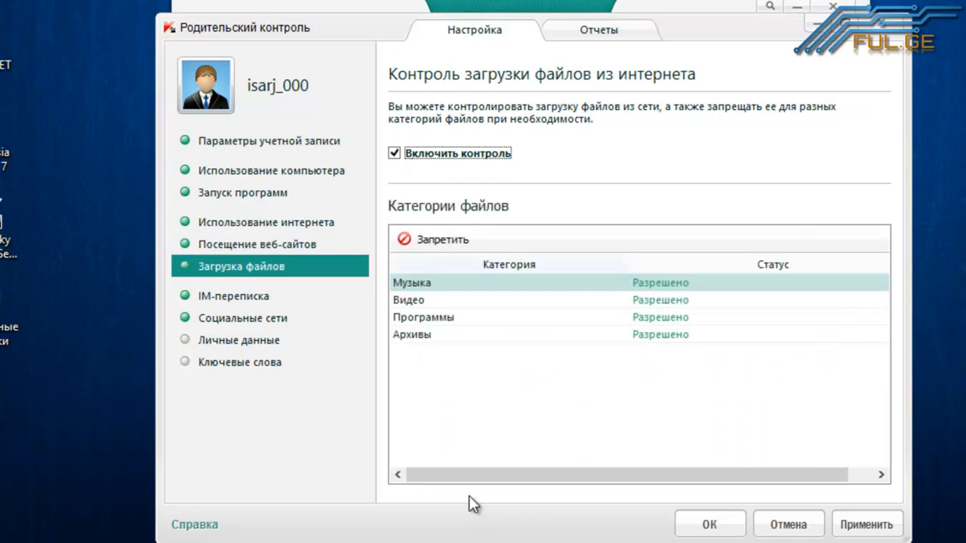
key("Tab")
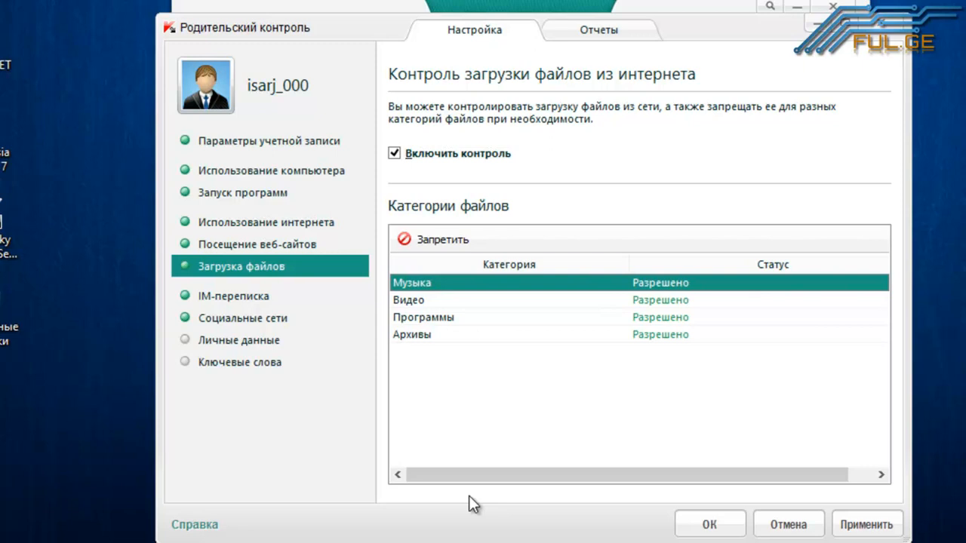
left_click(441, 240)
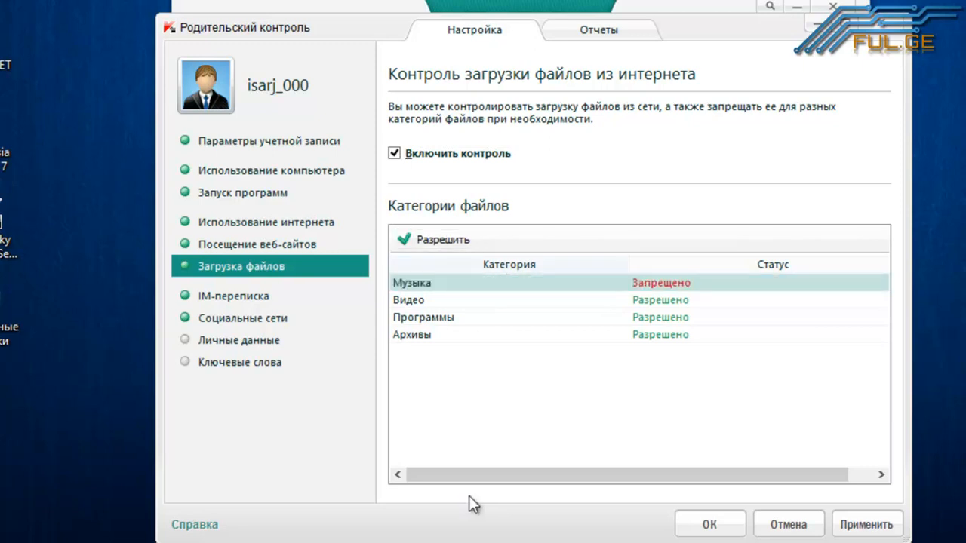
left_click(442, 240)
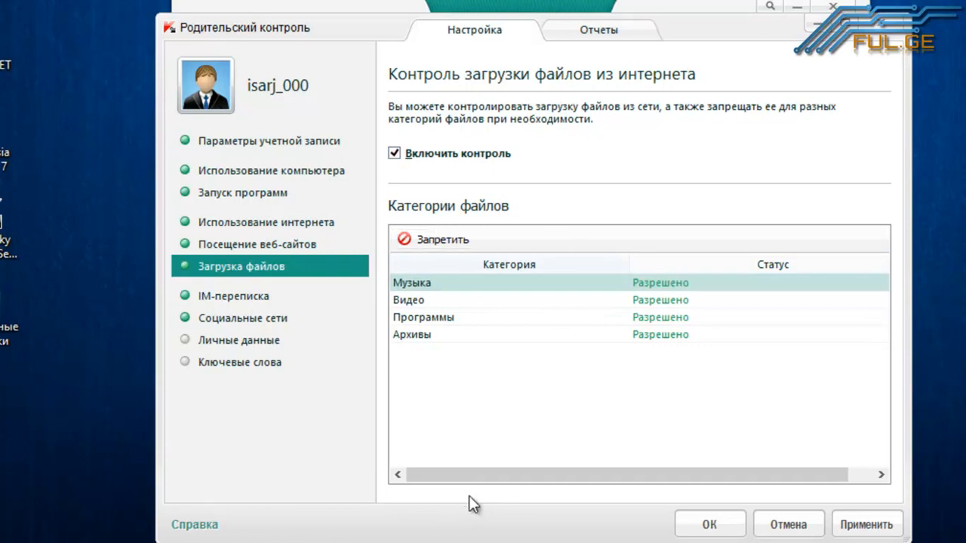
left_click(453, 334)
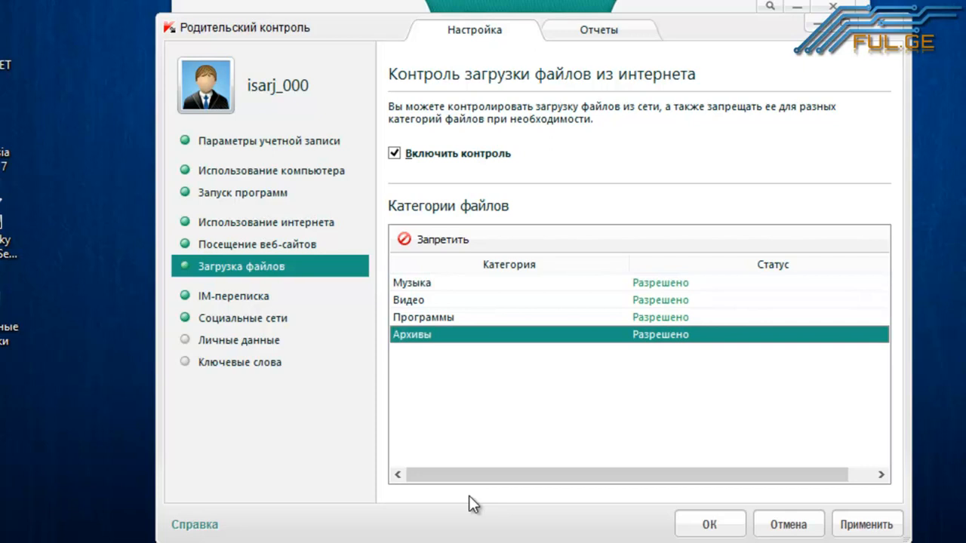
left_click(441, 240)
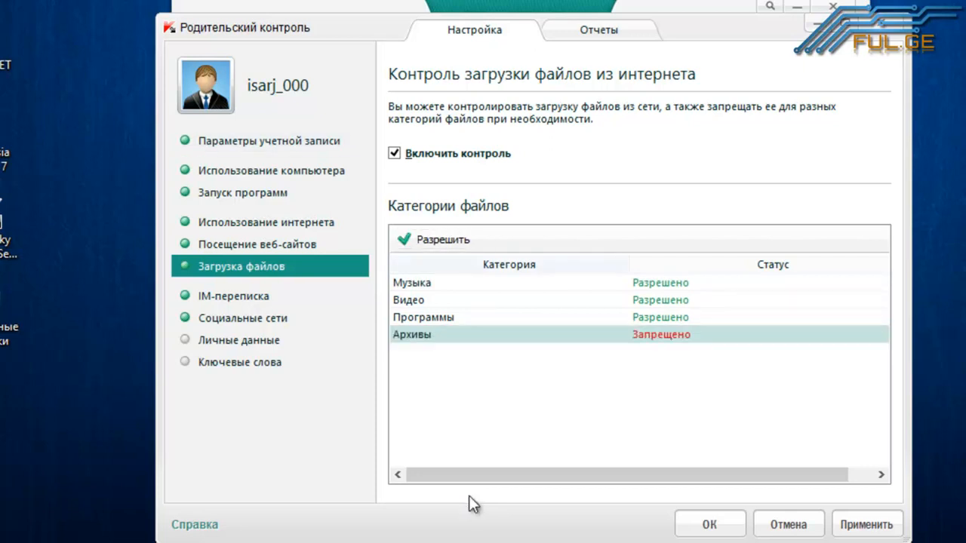
left_click(441, 240)
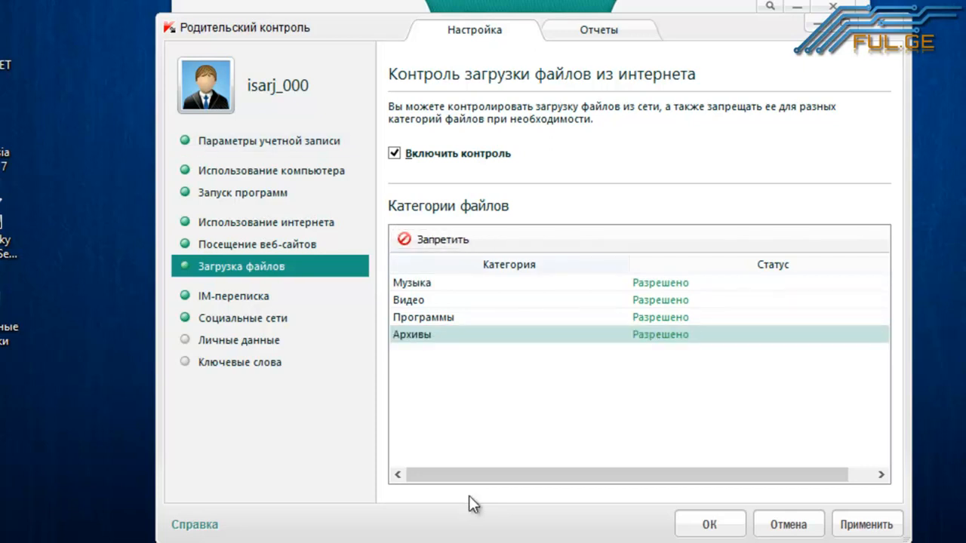
- Review the messaging, social network, personal data and keyword control pages, plus the account's general statistics report
left_click(234, 296)
left_click(243, 317)
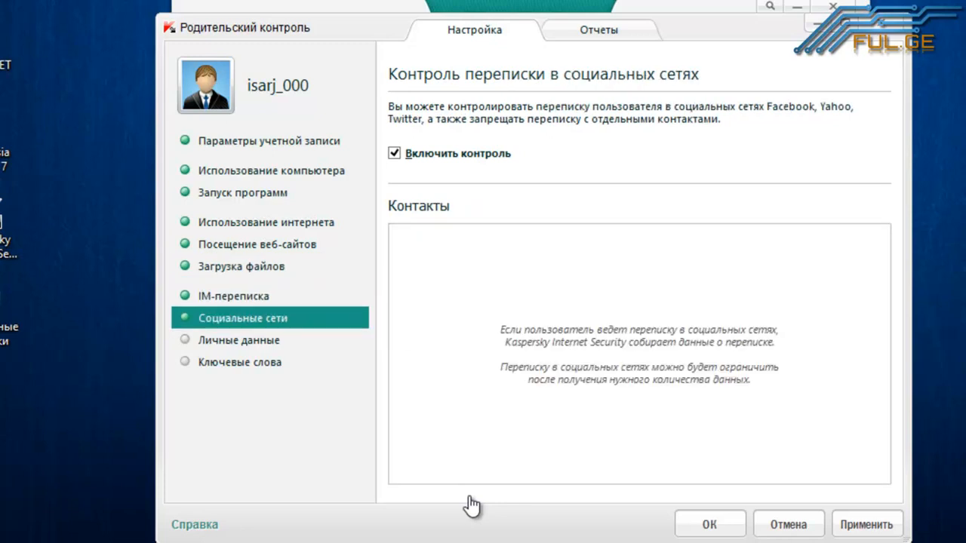
left_click(238, 340)
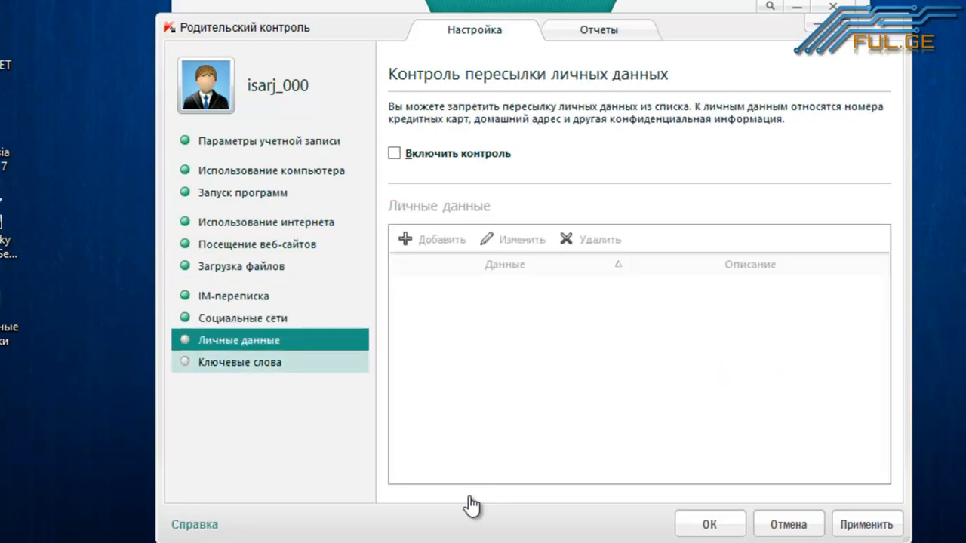
left_click(240, 362)
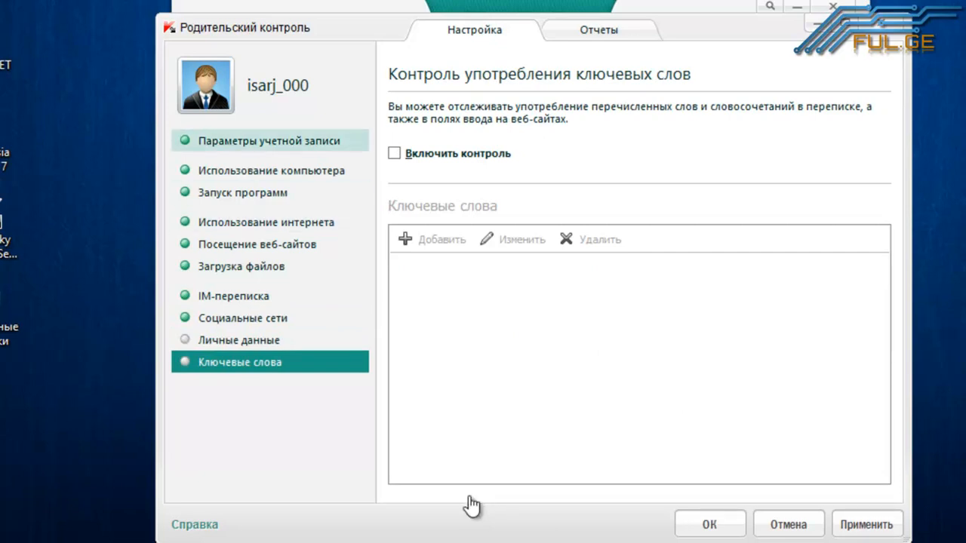
left_click(268, 141)
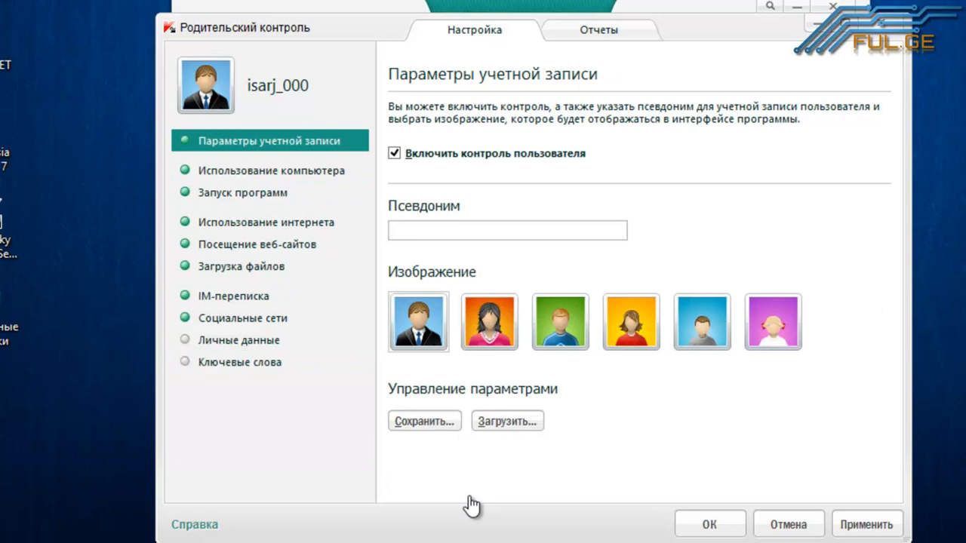
left_click(598, 30)
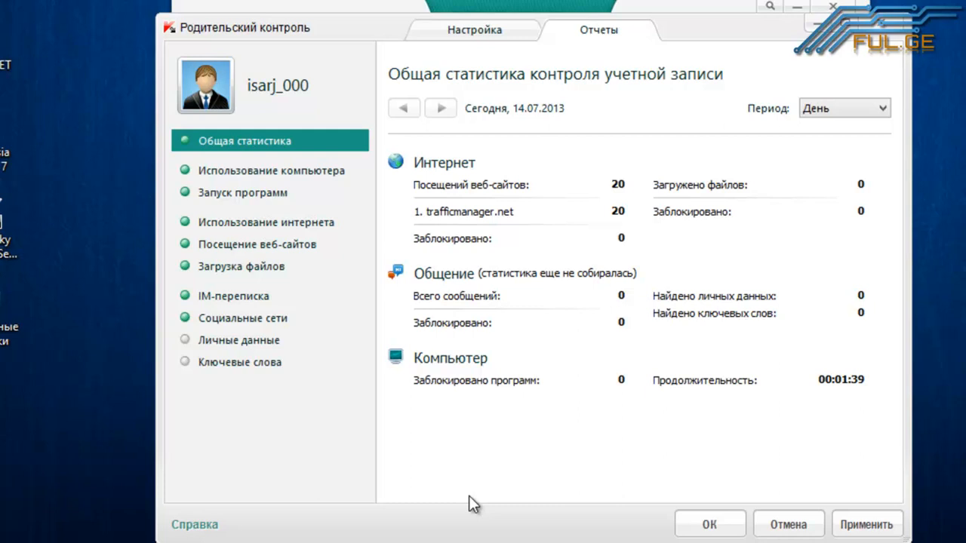
left_click(475, 30)
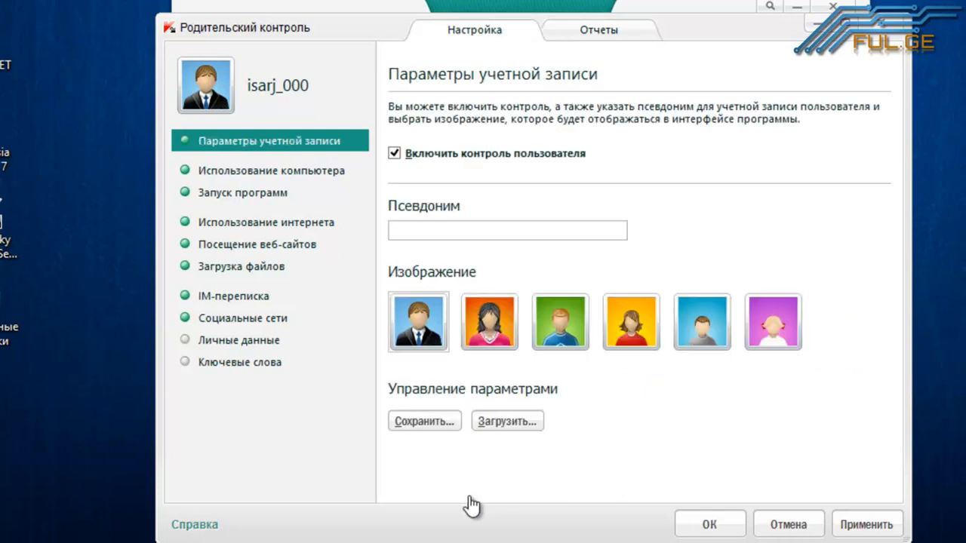
- Close the account's control settings without applying them, turn its parental control off, and return to the main feature overview
mouse_move(332, 28)
left_mouse_down()
mouse_move(378, 80)
mouse_move(564, 89)
left_mouse_up()
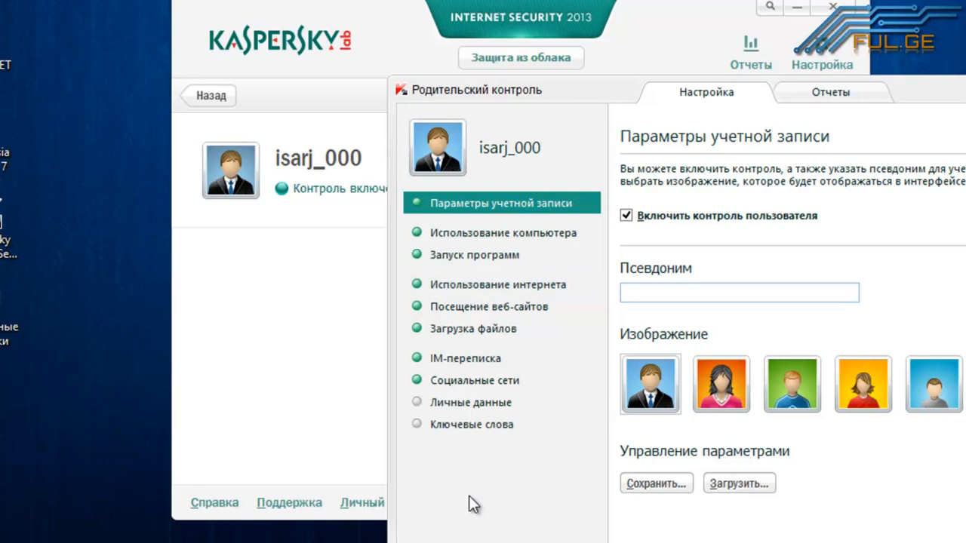
key("Escape")
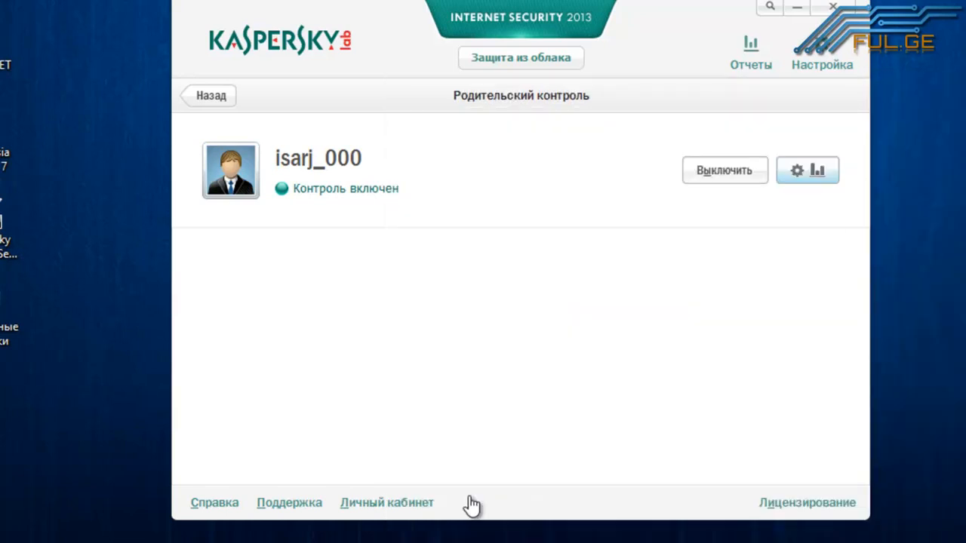
left_click(724, 171)
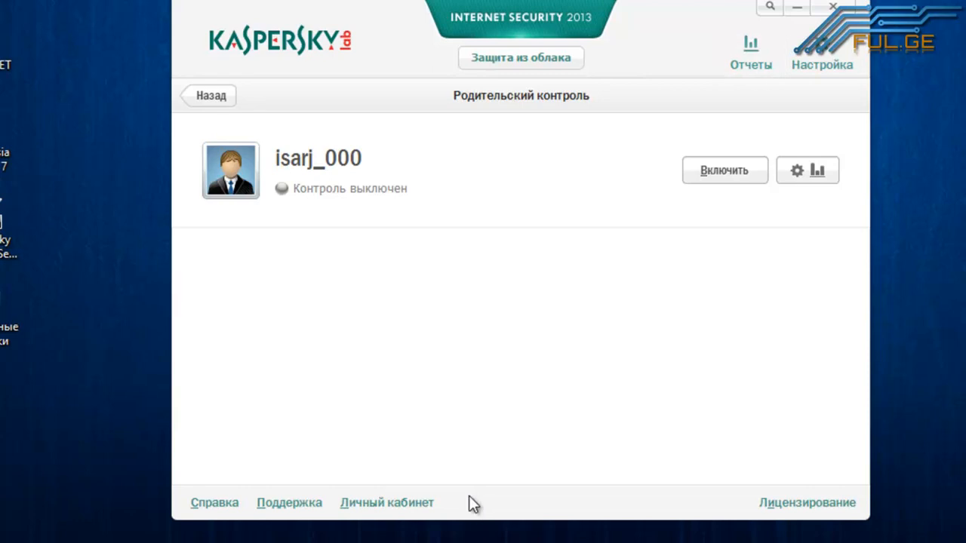
left_click(210, 96)
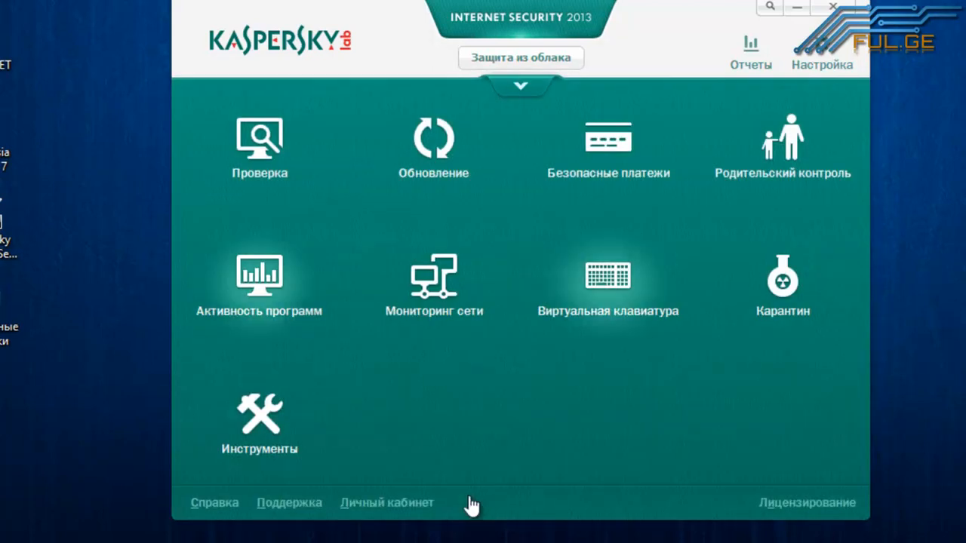
- Look at the Карантин window and close it to return to the main feature overview
left_click(259, 283)
left_click(836, 14)
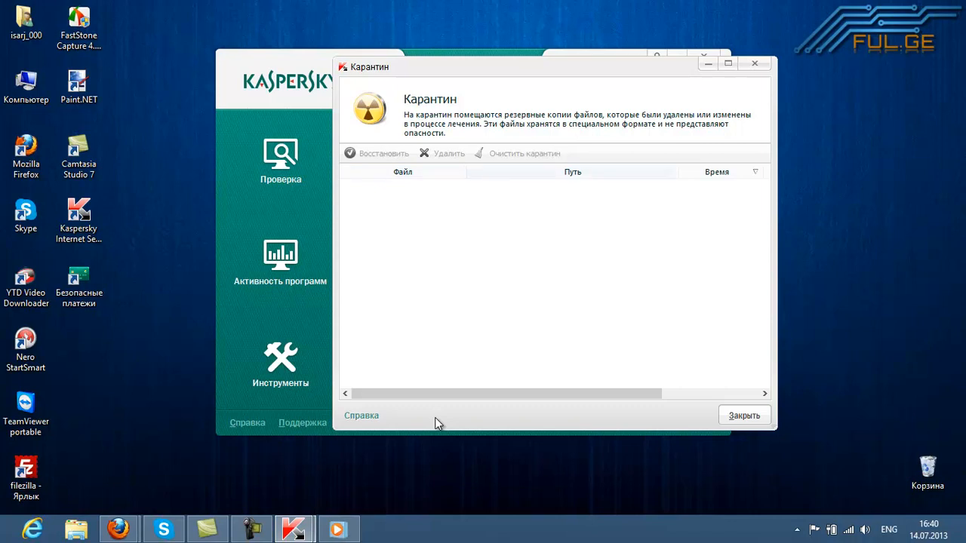
key("Escape")
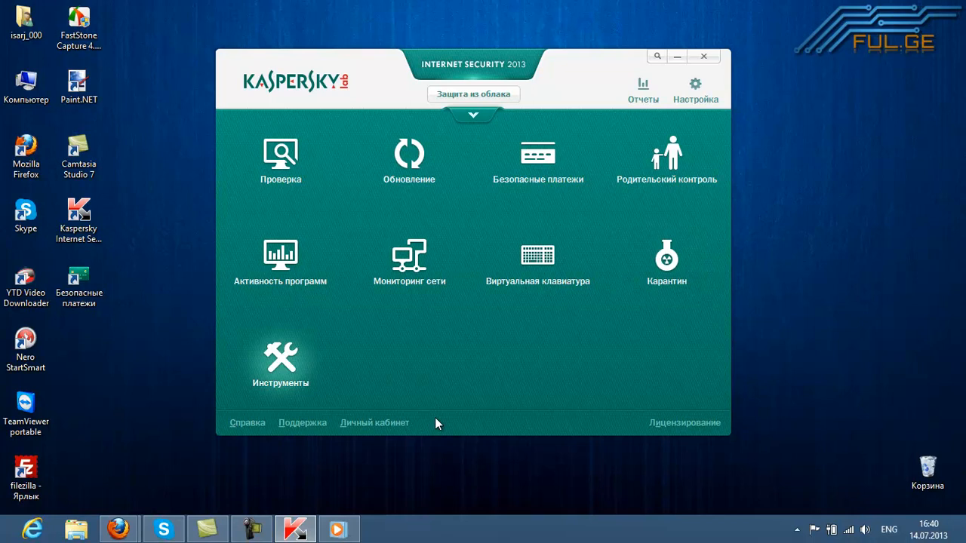
- Open Активность программ and examine the running processes list, its display choices and the trust group options for Client Server Runtime Process
key("Return")
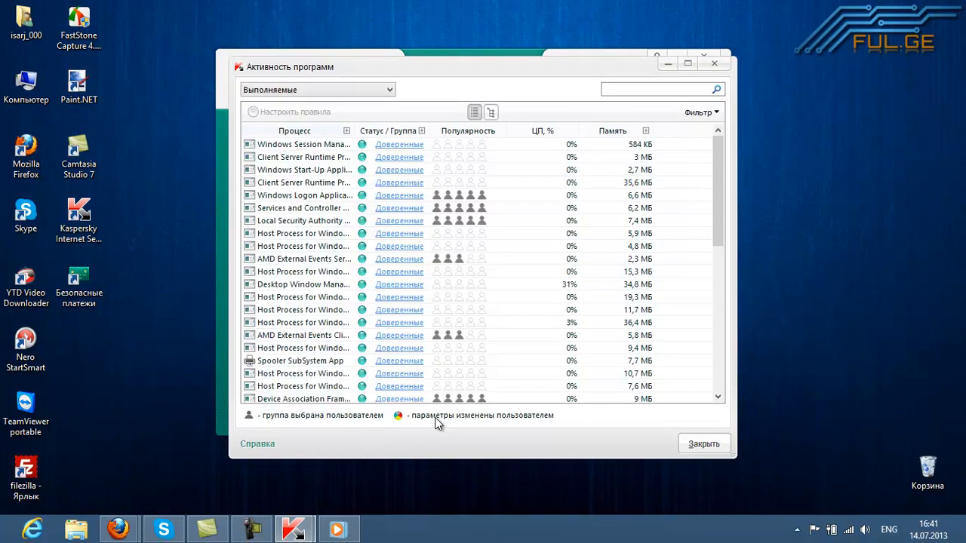
key("alt+Down")
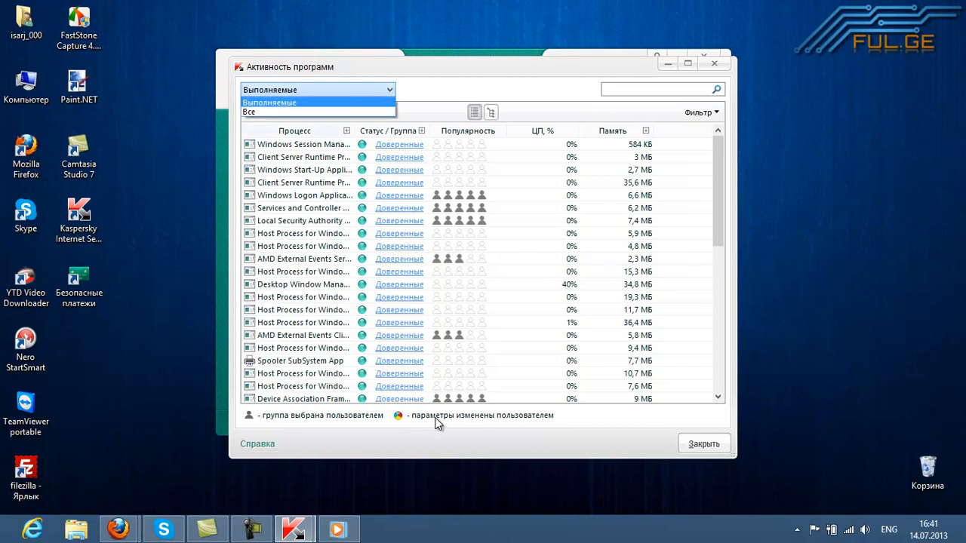
key("Escape")
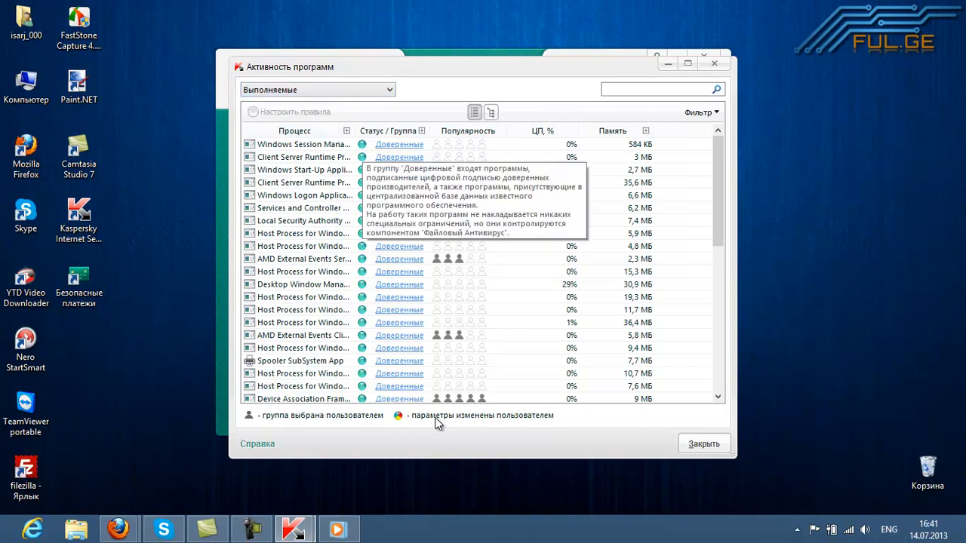
scroll(436, 423, "down", 4)
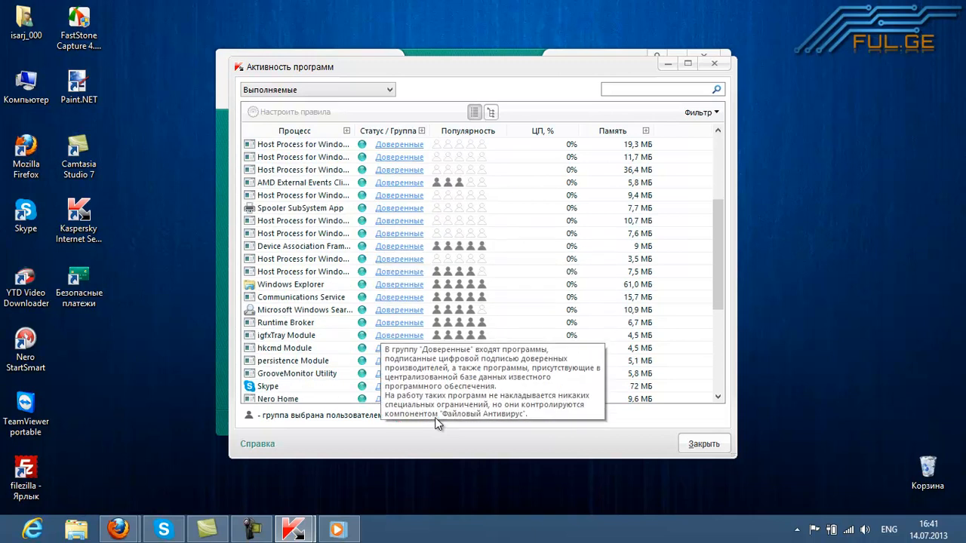
scroll(435, 423, "up", 4)
left_click(362, 143)
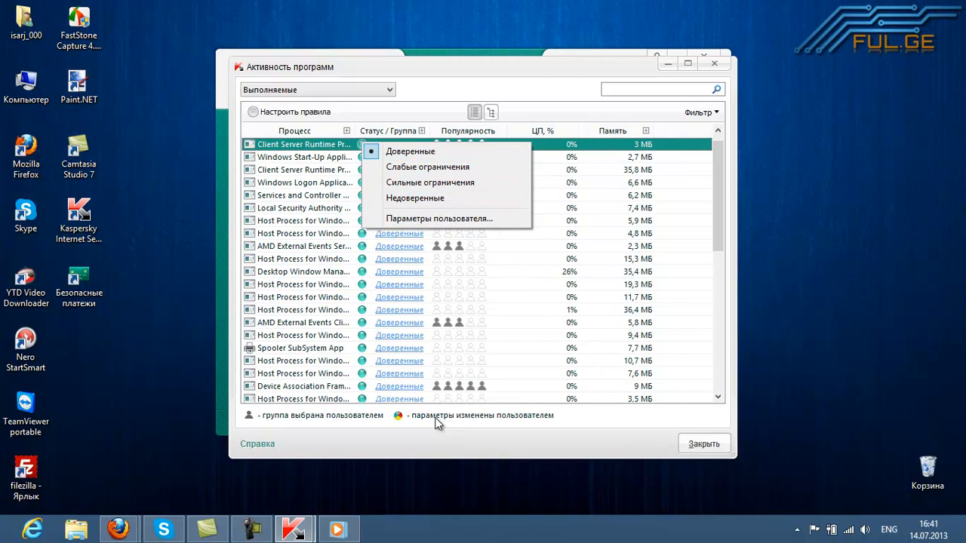
left_click(436, 424)
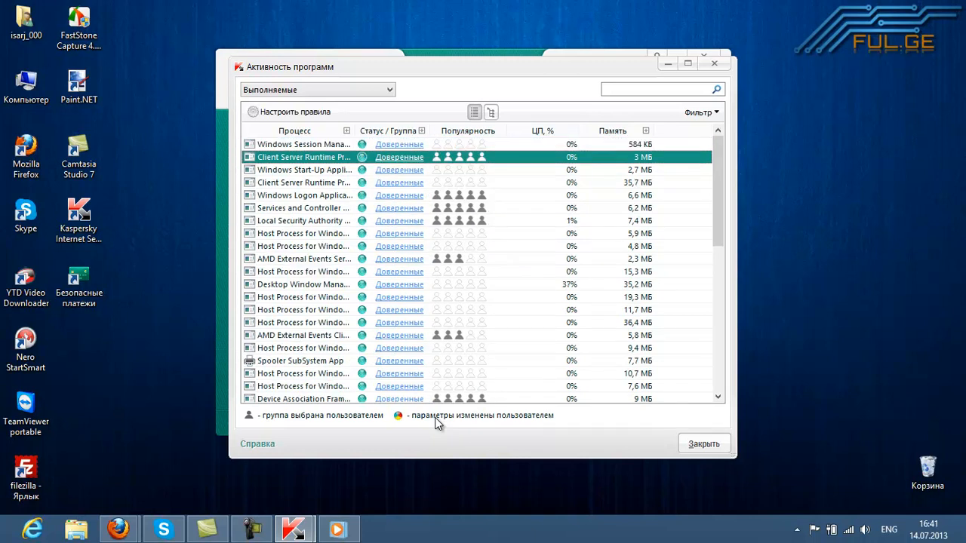
scroll(435, 424, "down", 5)
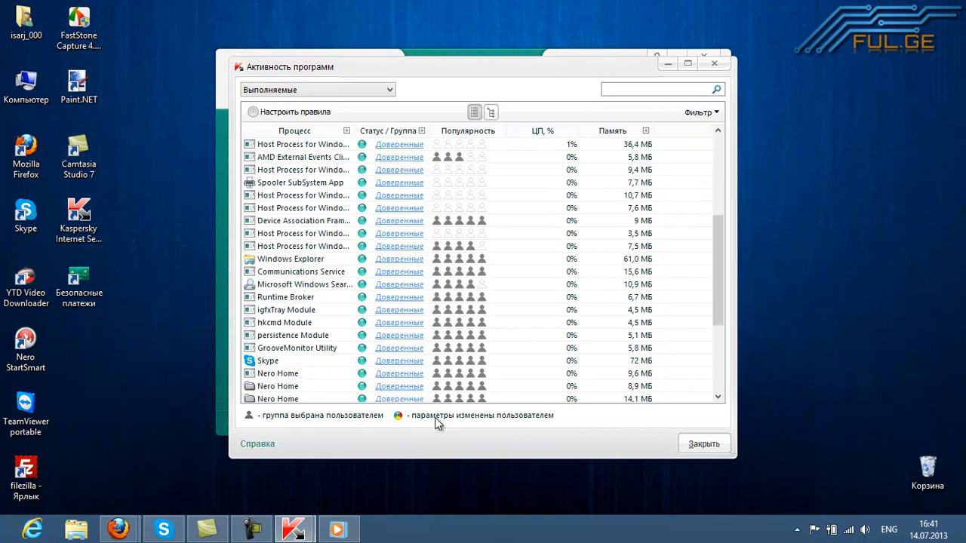
scroll(435, 423, "down", 2)
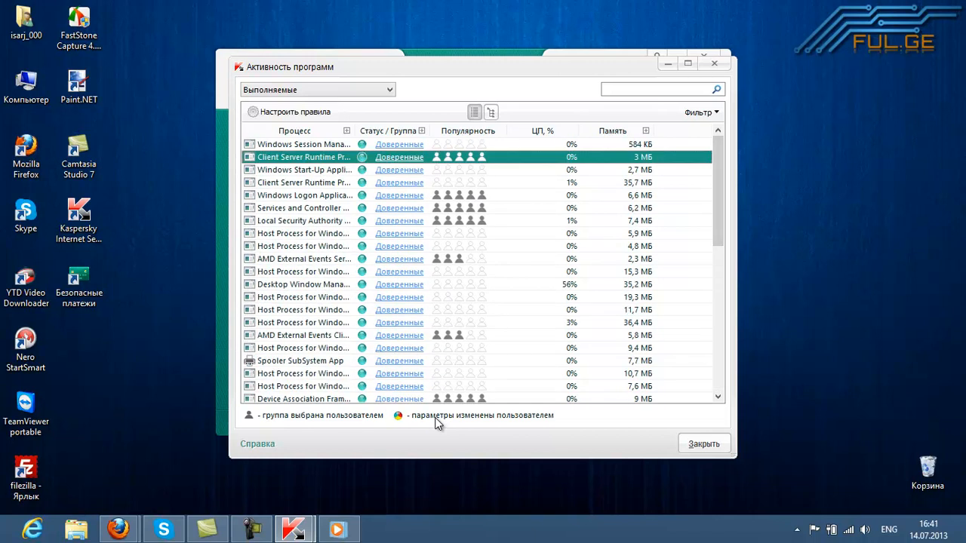
- Examine the full list of running processes in Активность программ, including their trust groups, popularity, CPU and memory use
key("Up")
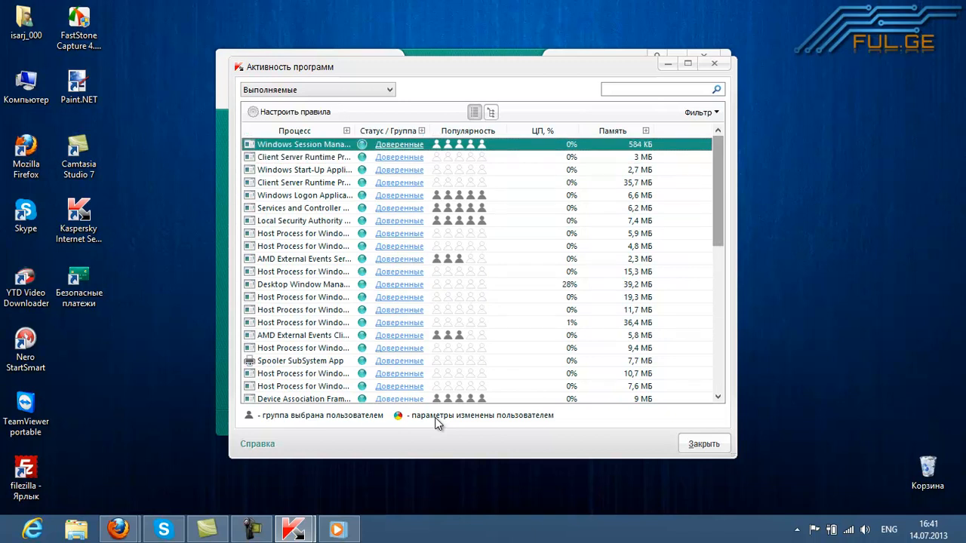
scroll(436, 422, "down", 9)
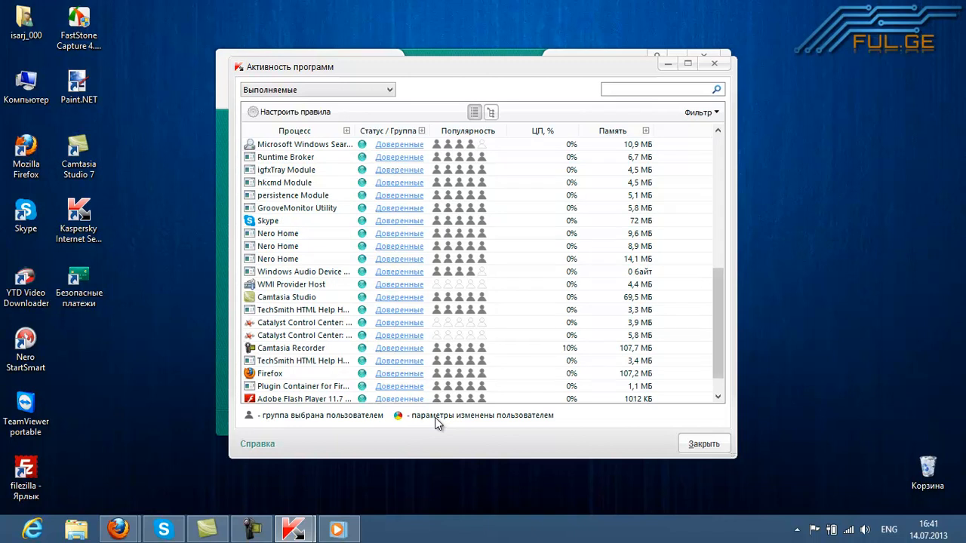
scroll(436, 423, "down", 1)
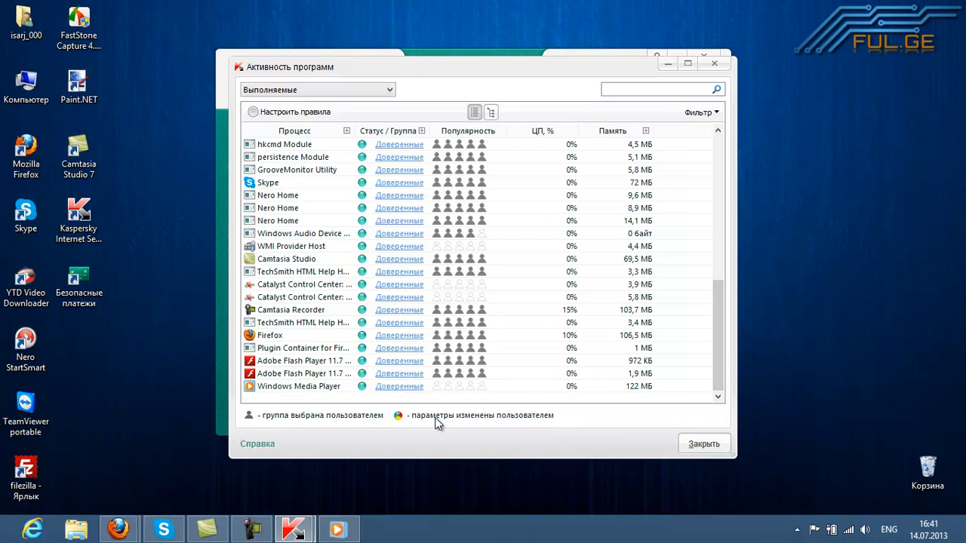
scroll(436, 424, "up", 2)
scroll(436, 424, "up", 1)
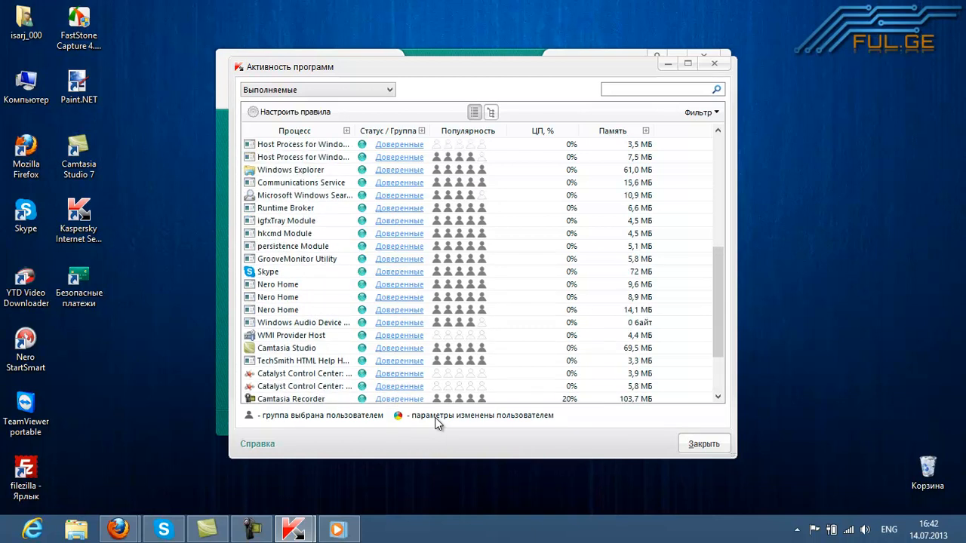
scroll(436, 424, "up", 6)
scroll(436, 424, "up", 2)
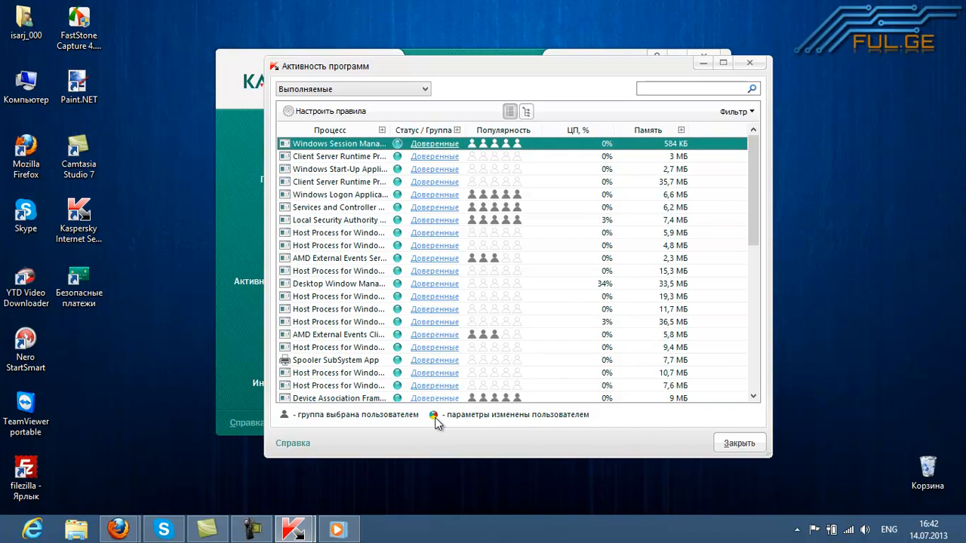
scroll(435, 423, "down", 10)
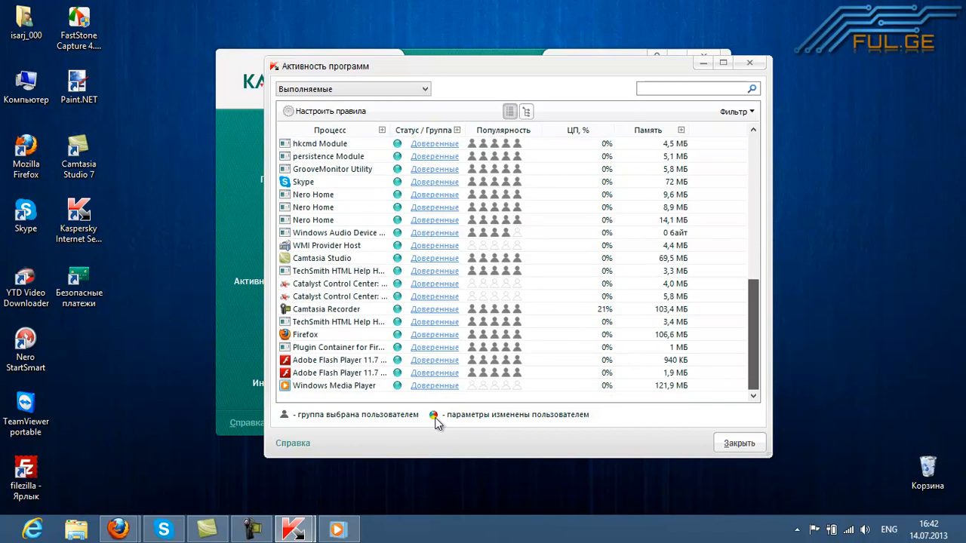
scroll(436, 422, "up", 3)
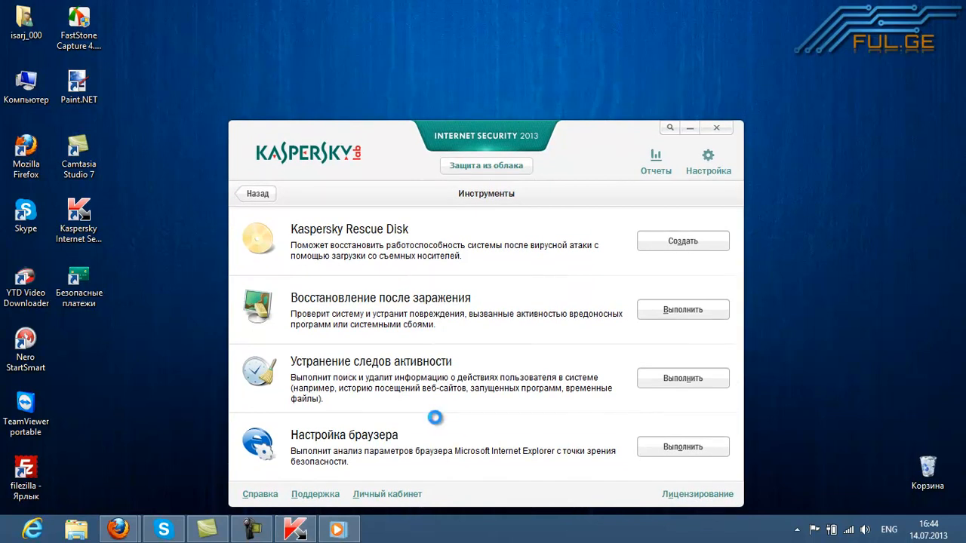
- Return from the Инструменты page to the main feature overview, then view the Отчеты window and close it
right_click(381, 37)
key("Escape")
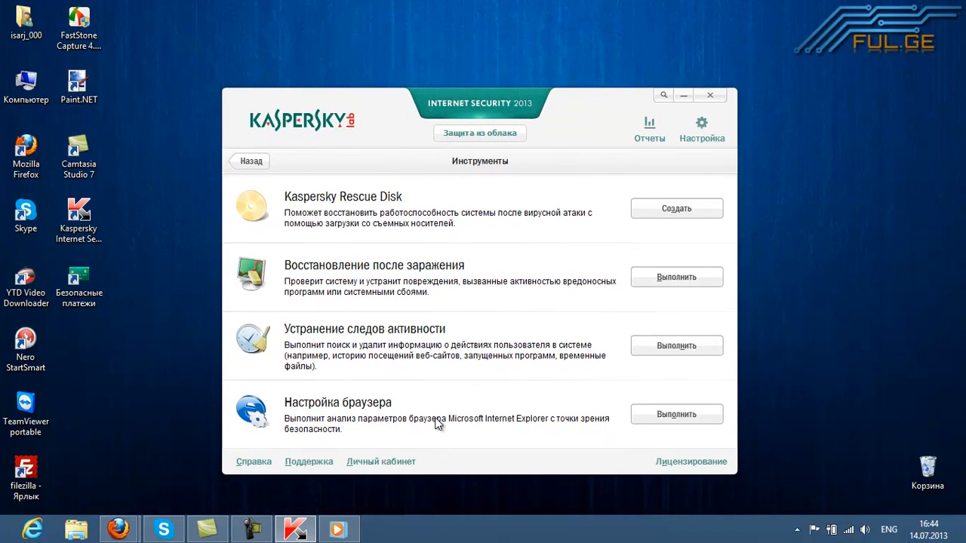
left_click(251, 162)
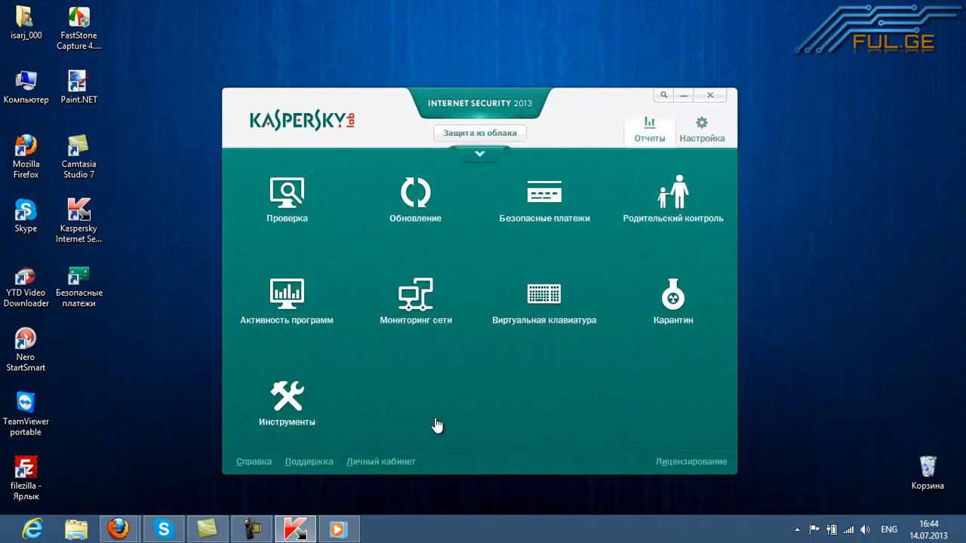
left_click(650, 130)
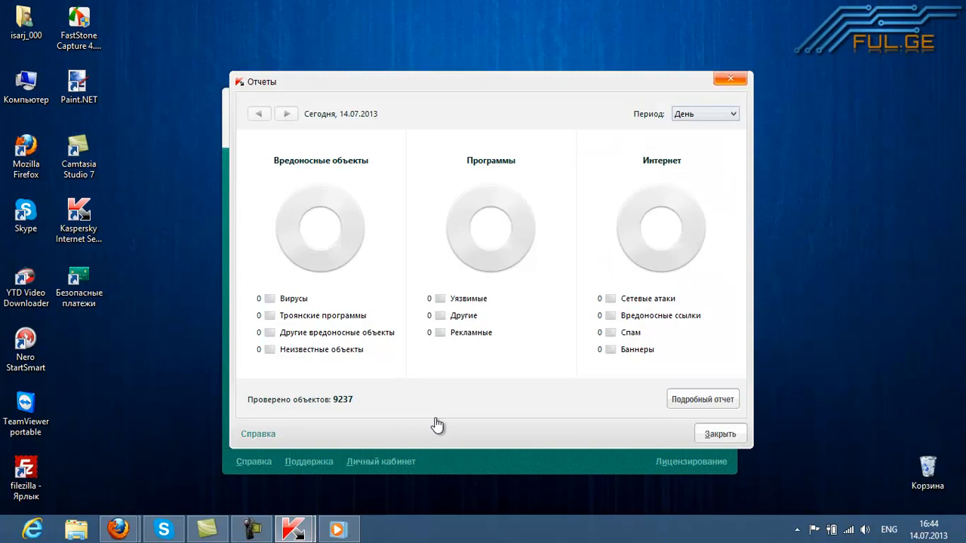
left_click(730, 79)
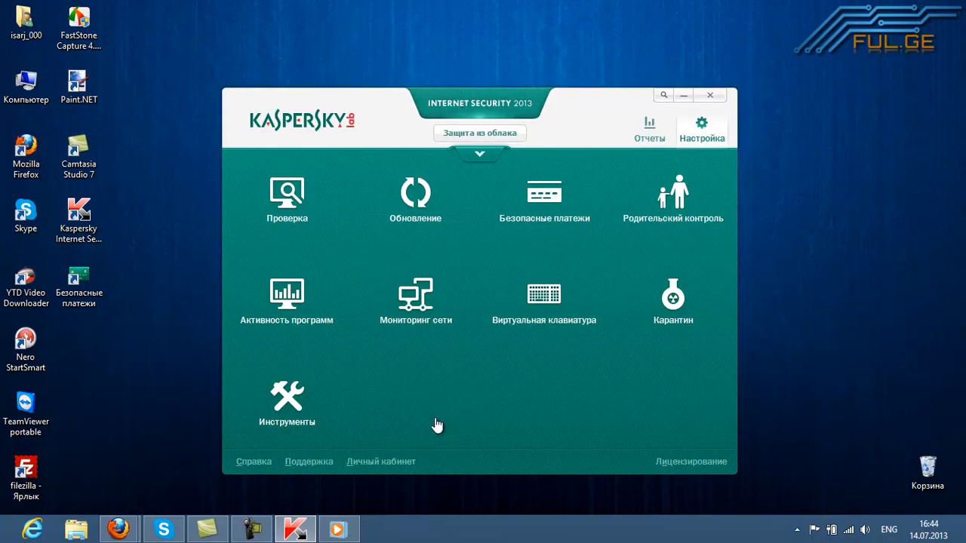
- Open Настройка at the main protection parameters and toggle Включить защиту off and back on
left_click(702, 129)
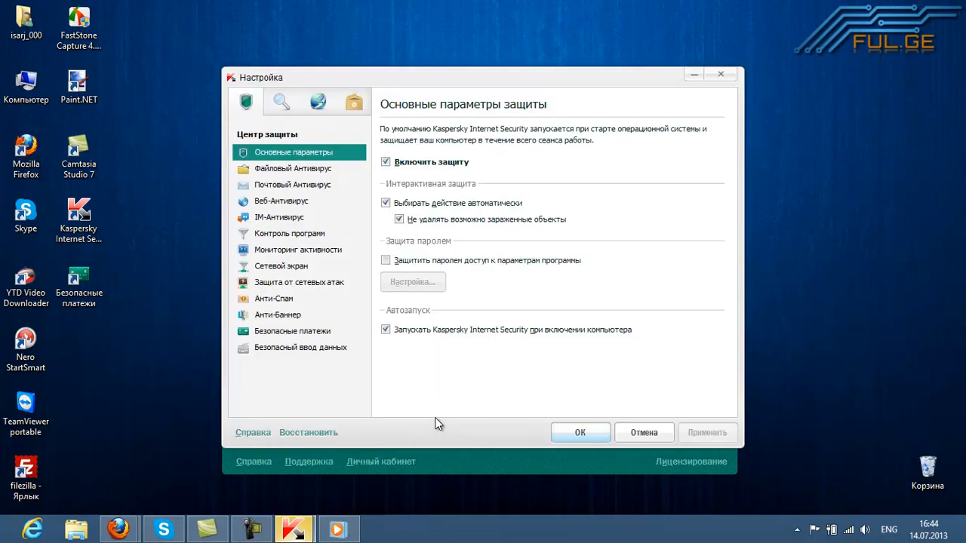
left_click_drag(528, 77, 564, 59)
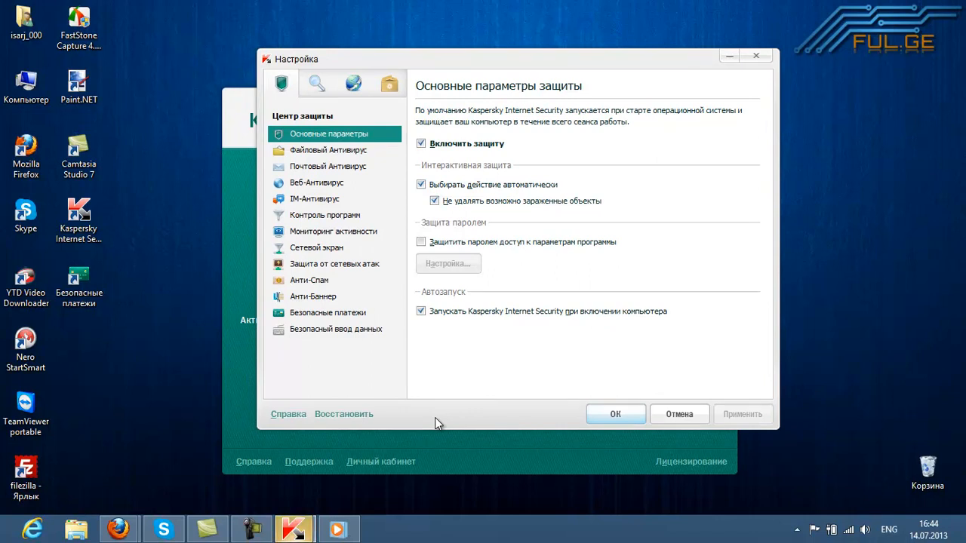
left_click(421, 143)
left_click(420, 144)
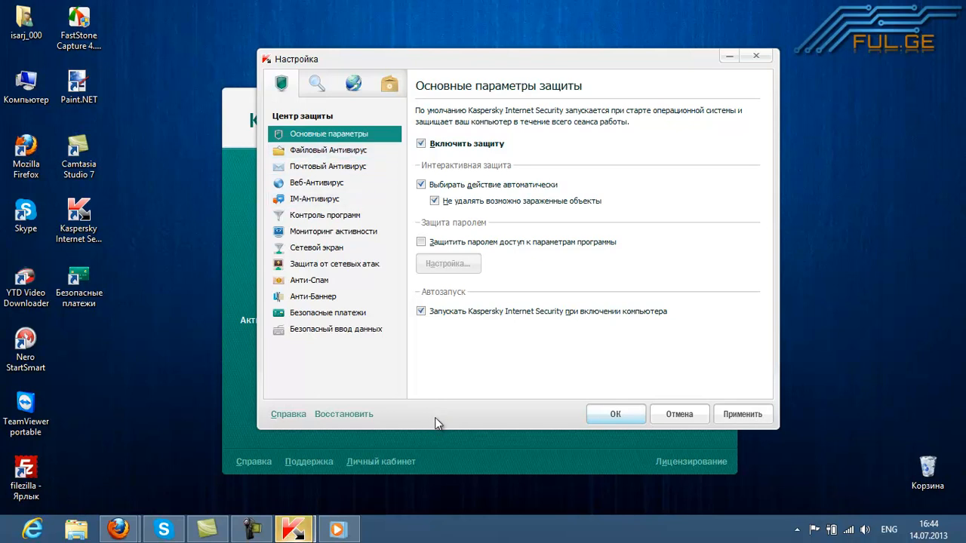
- Review the settings pages for Файловый Антивирус, Почтовый Антивирус, Веб-Антивирус and IM-Антивирус
left_click(328, 150)
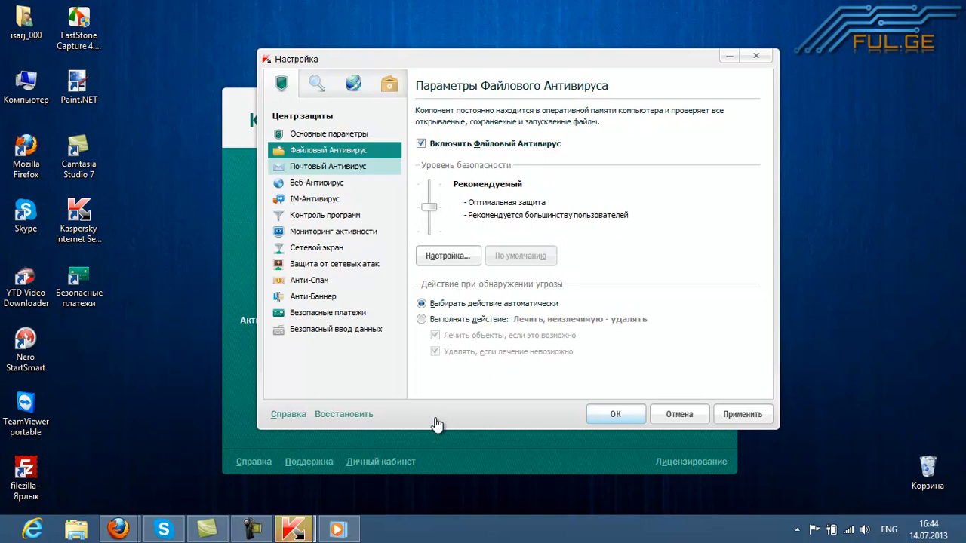
left_click(328, 166)
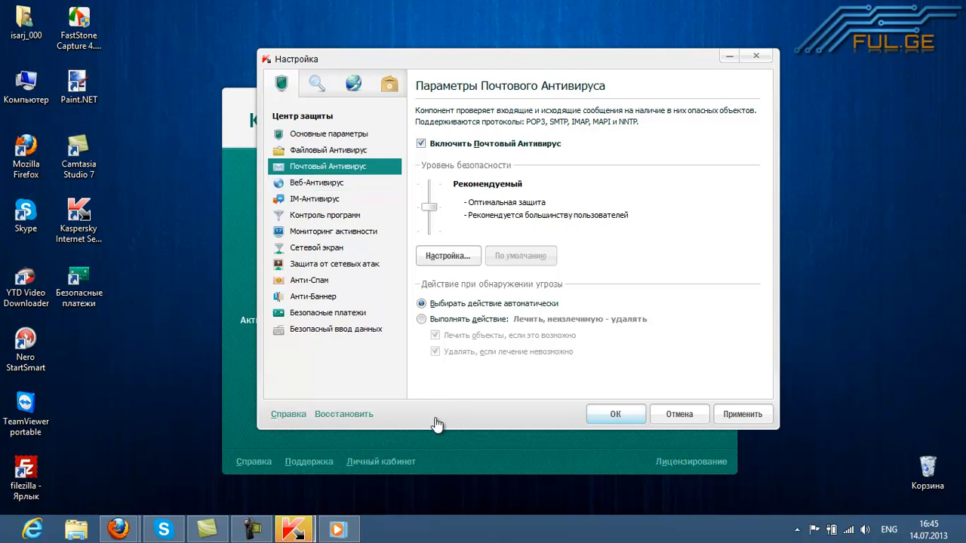
left_click(317, 182)
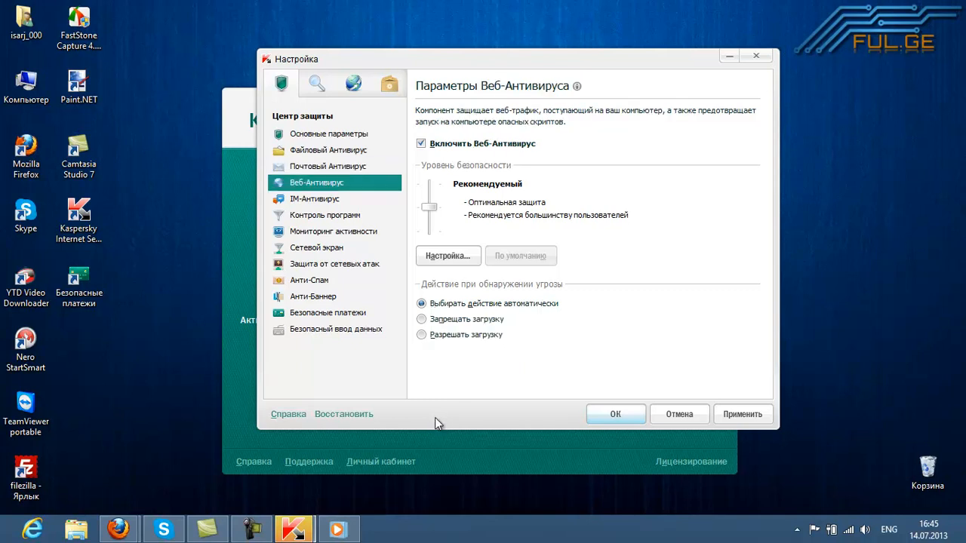
left_click(315, 198)
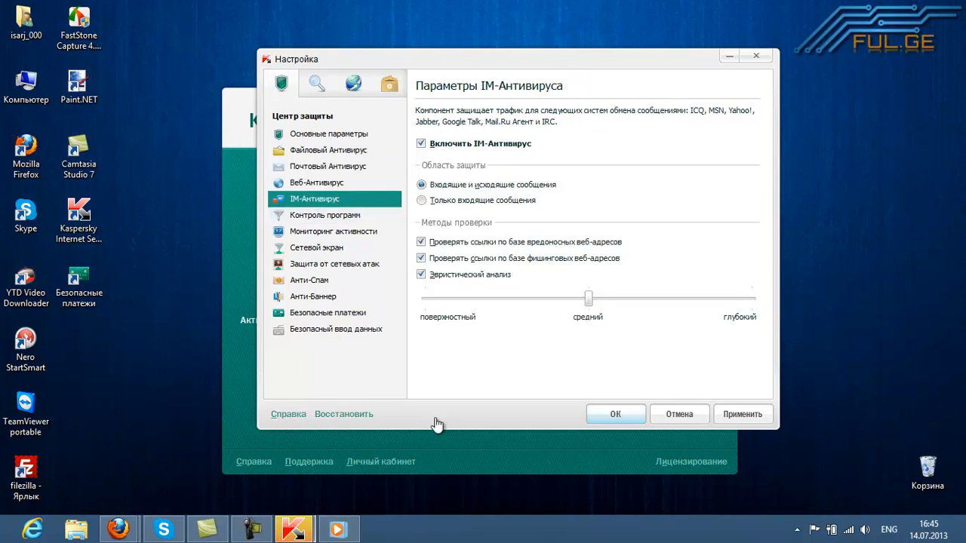
- Review the Контроль программ settings and its list of programs by trust group, then close the list
left_click(325, 215)
left_click(648, 166)
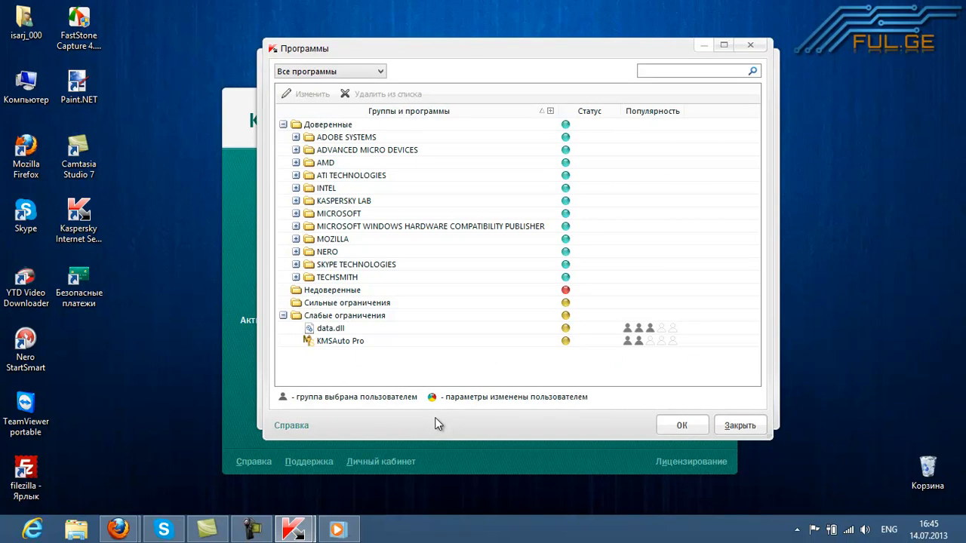
left_click(750, 45)
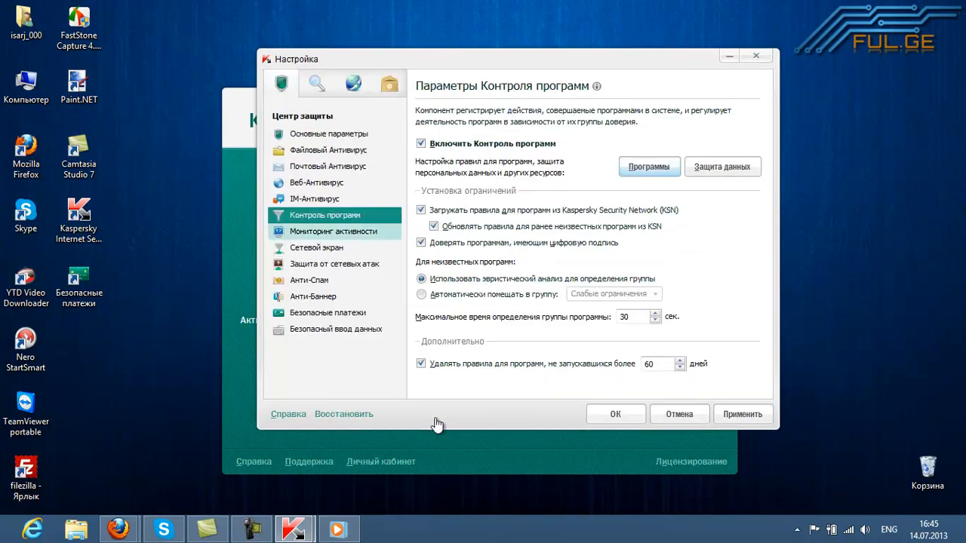
- Review the settings pages for Мониторинг активности, Сетевой экран, Защита от сетевых атак and Анти-Спам
left_click(333, 231)
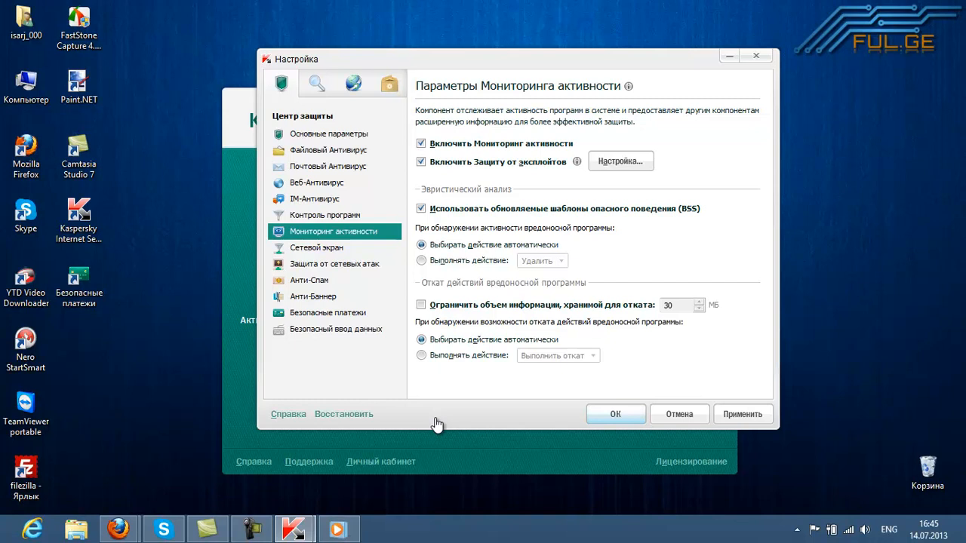
left_click(316, 248)
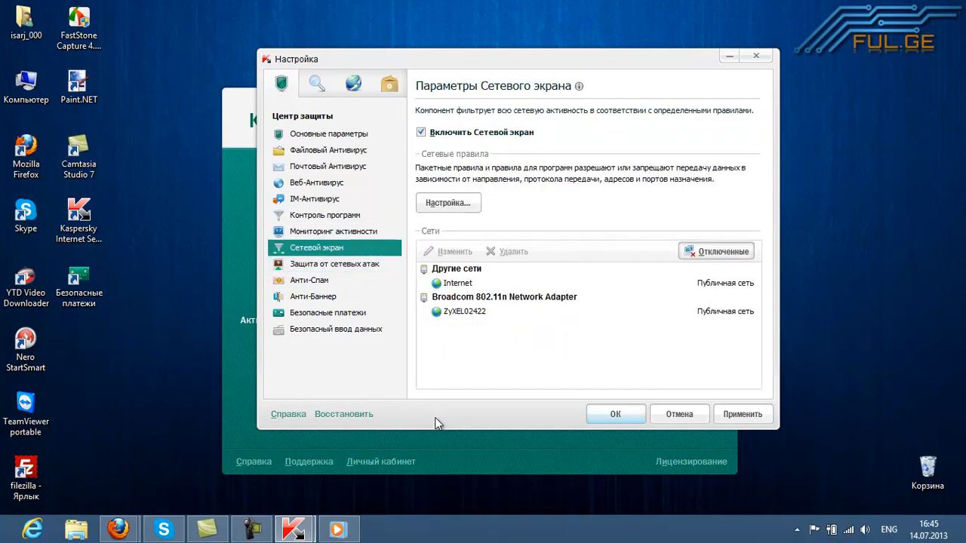
key("Down")
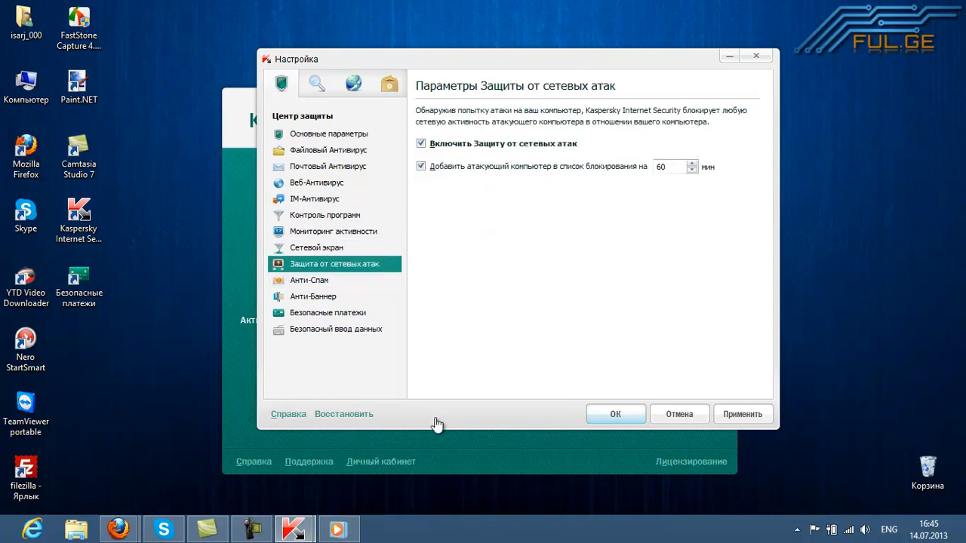
key("Down")
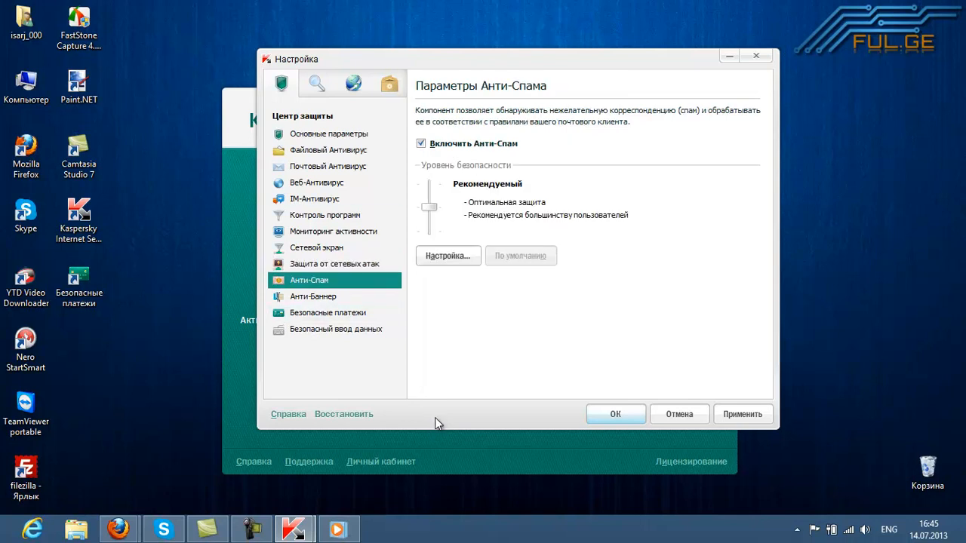
- Enable Анти-Баннер on its settings page
key("Down")
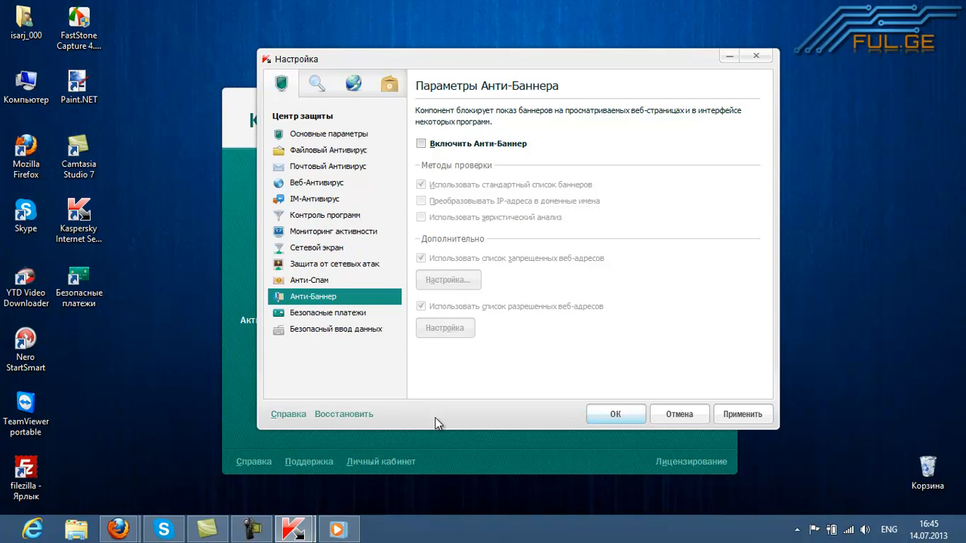
key("space")
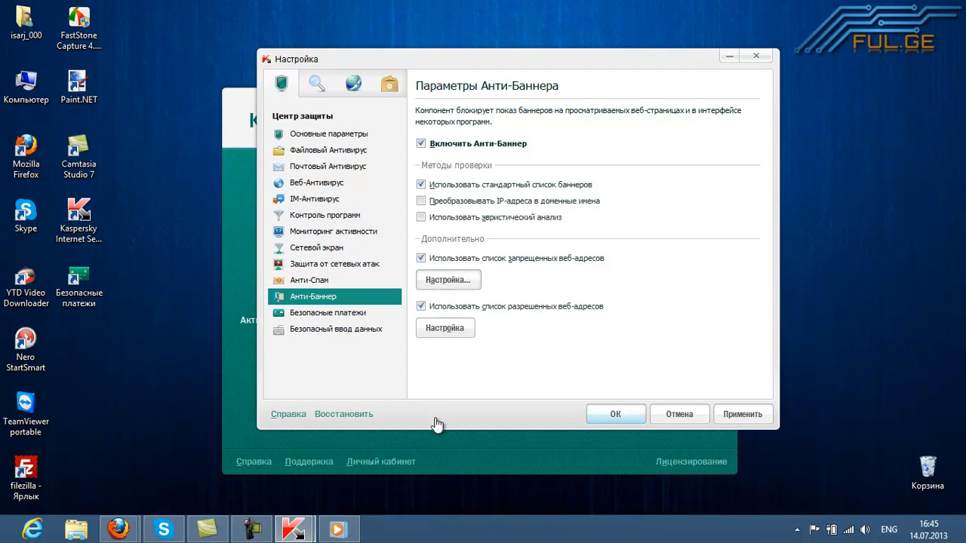
key("space")
key("Escape")
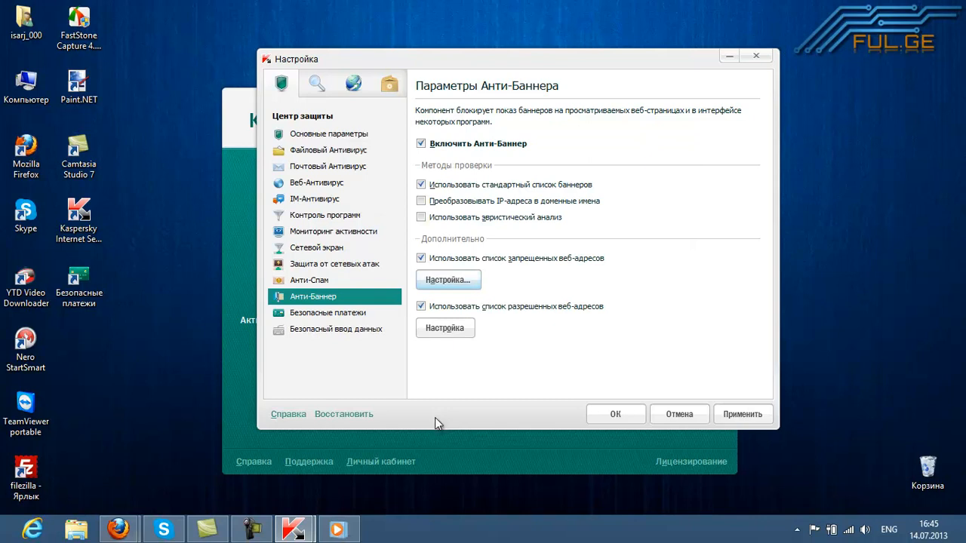
- Switch to Firefox and load the ful.ge website
key("alt+Tab")
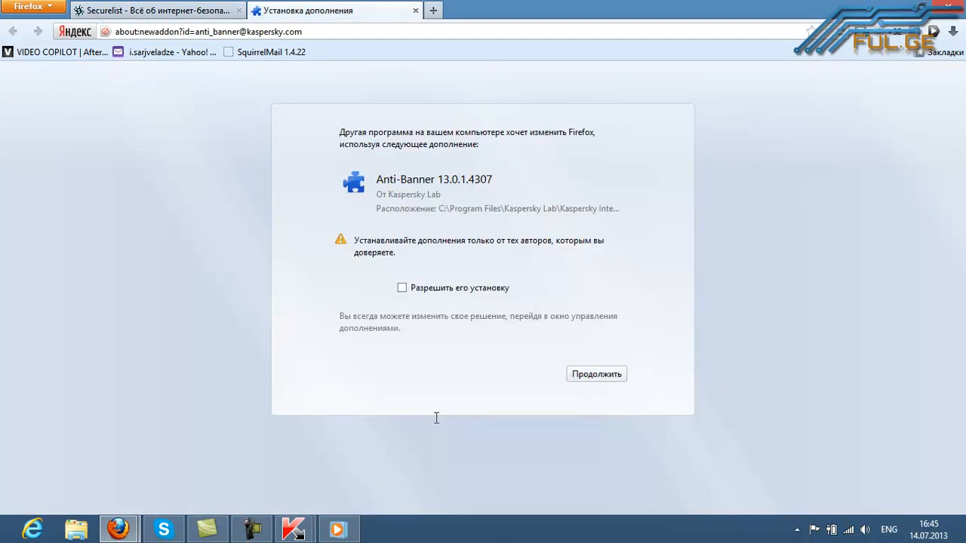
type("f")
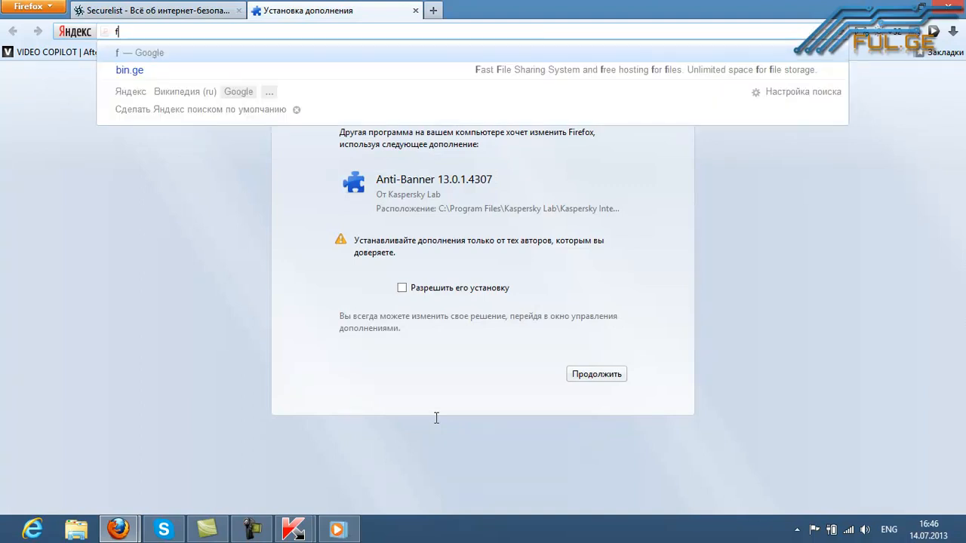
type("ul.e")
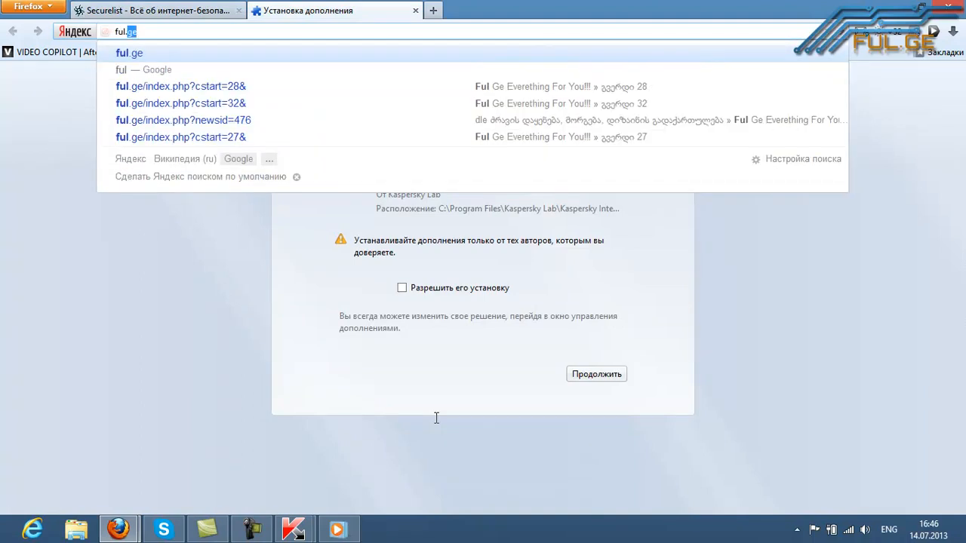
type("ge")
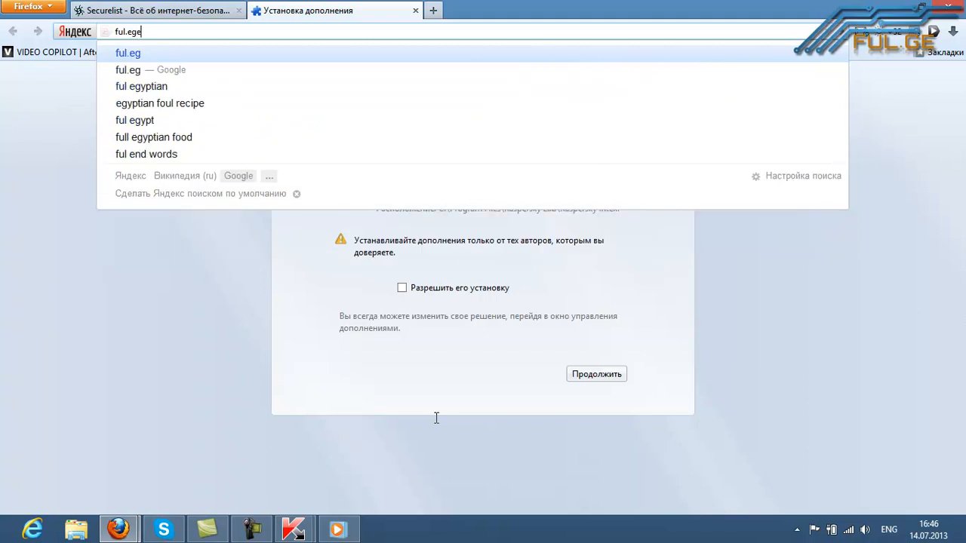
key("BackSpace")
key("BackSpace")
type("ge")
key("Return")
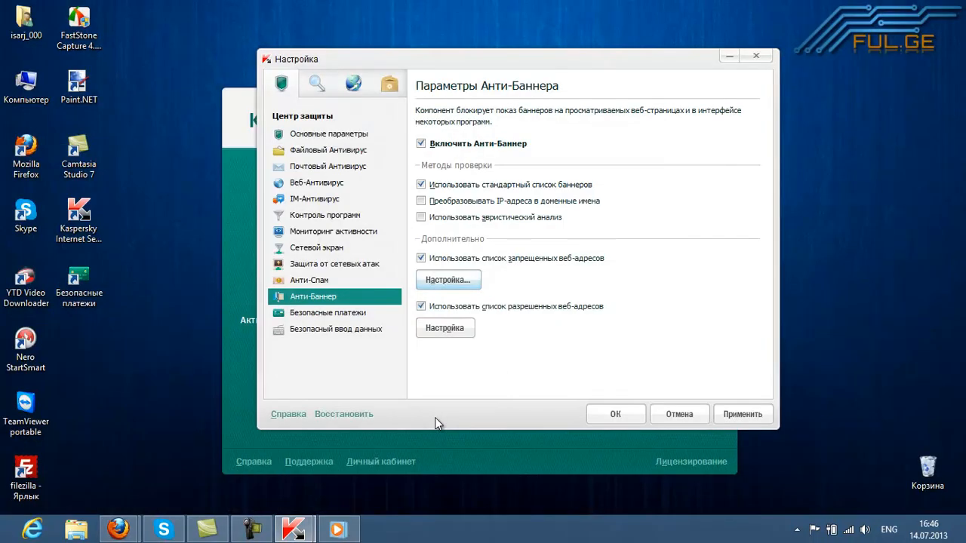
- Back in Kaspersky's Анти-Баннер settings, add the URL mask ful* to the list of banned addresses
key("Return")
key("Return")
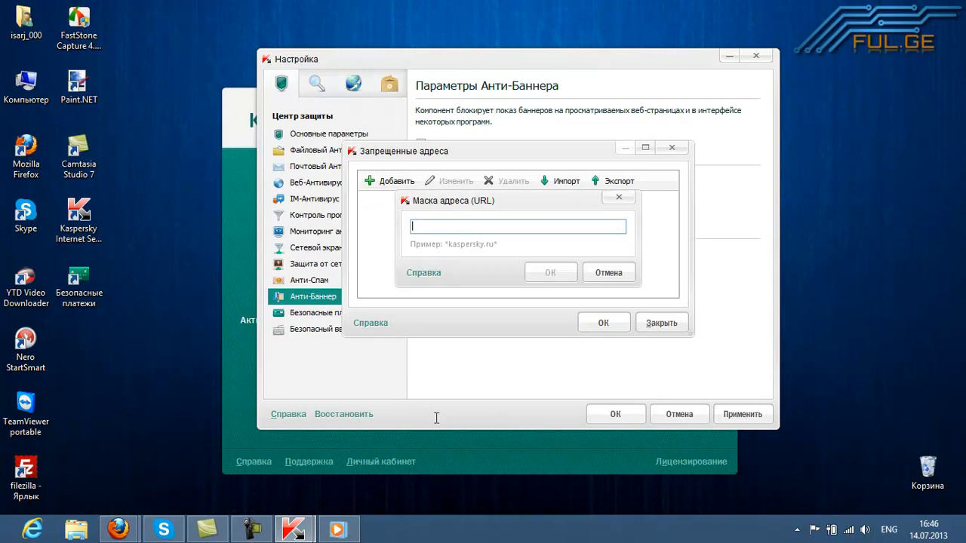
type("ful*")
key("Home")
key("Return")
key("Return")
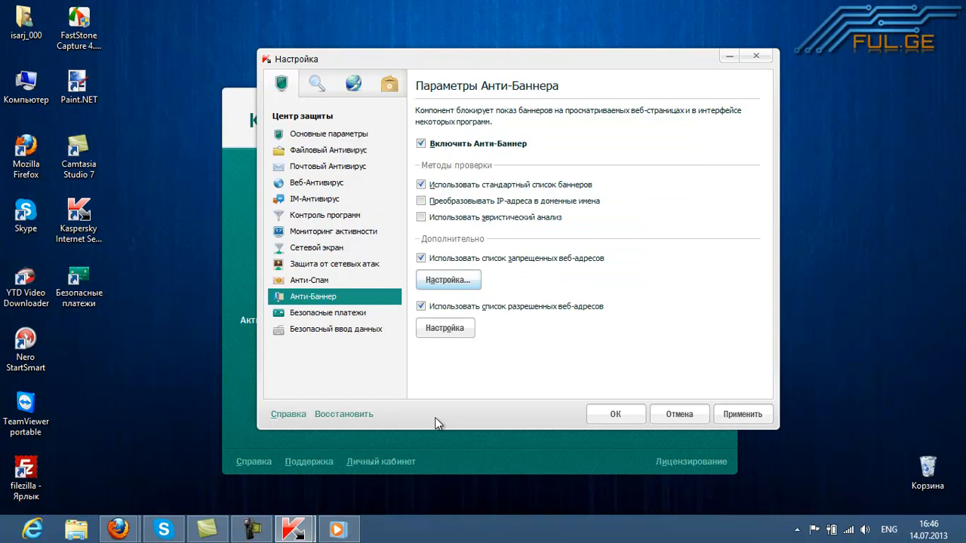
- Save the Анти-Баннер settings, switch to Firefox and reload ful.ge to test the banned mask
mouse_move(119, 528)
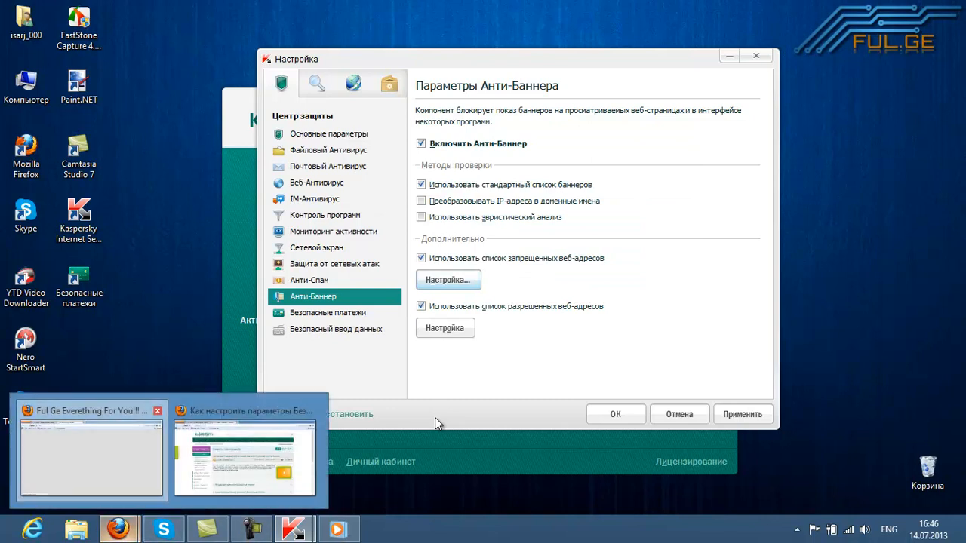
left_click(91, 456)
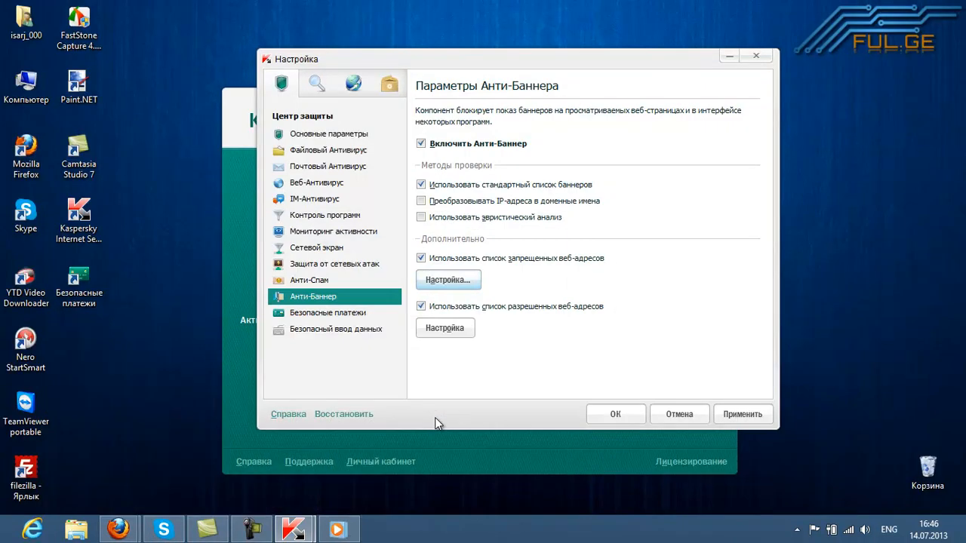
left_click(616, 414)
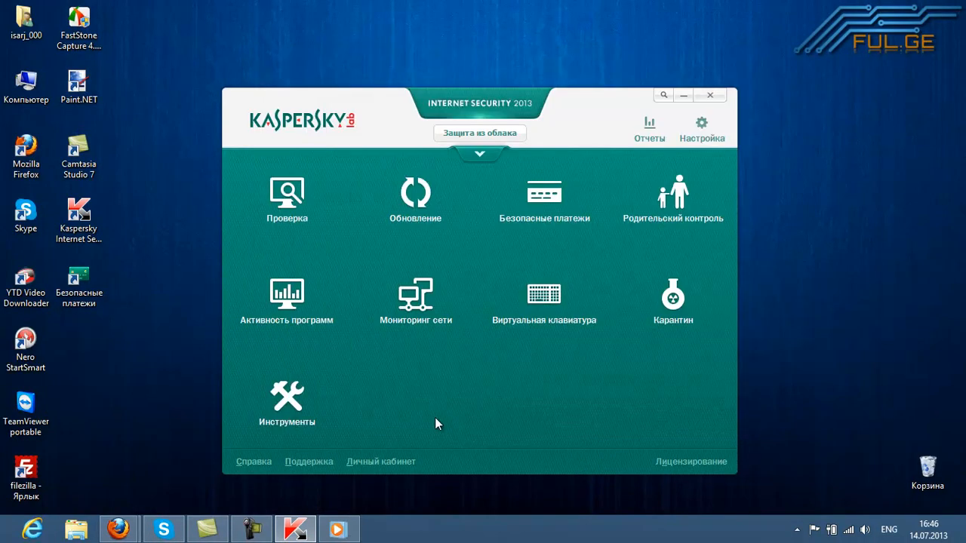
left_click(119, 529)
left_click(90, 456)
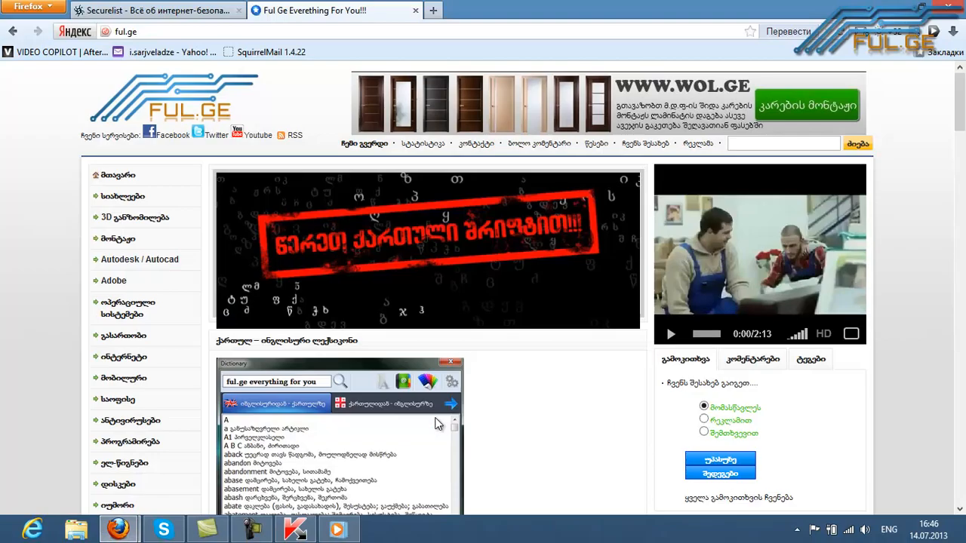
left_click(840, 32)
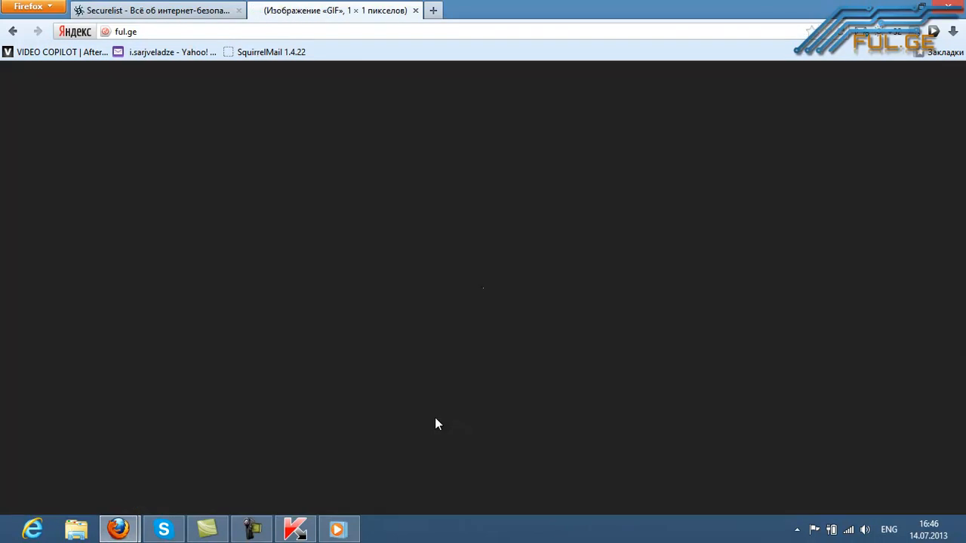
left_click(436, 31)
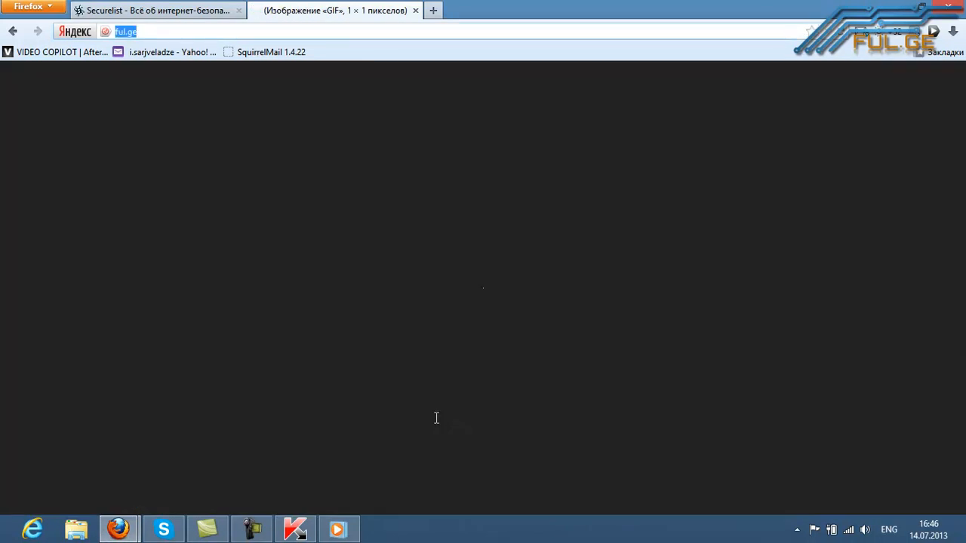
left_click(900, 6)
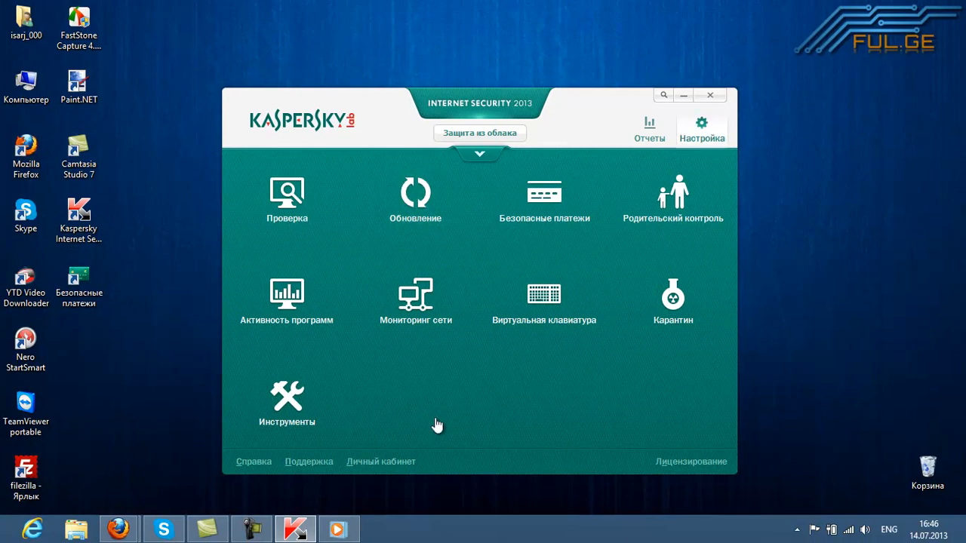
- Back in Kaspersky's Анти-Баннер settings, review the lists of banned and allowed web addresses
left_click(702, 130)
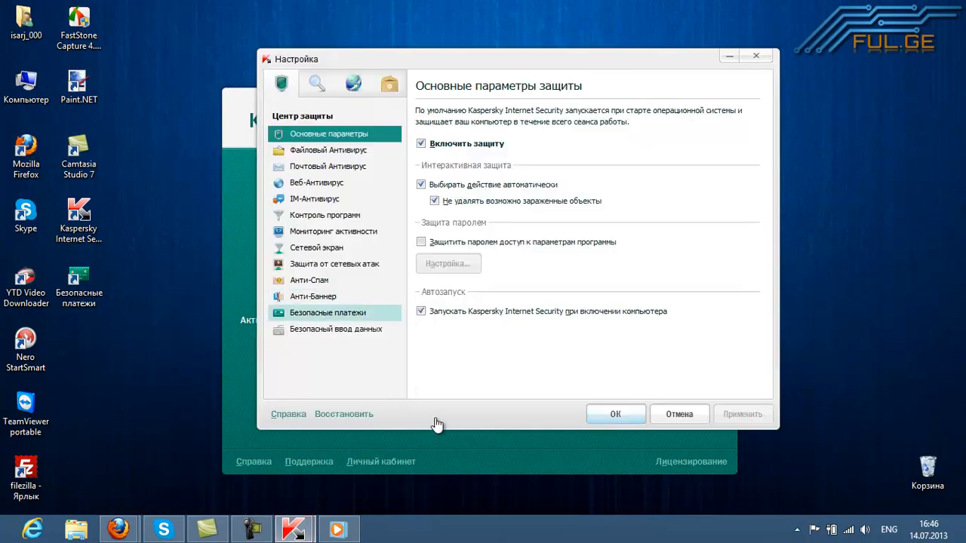
left_click(327, 313)
left_click(313, 297)
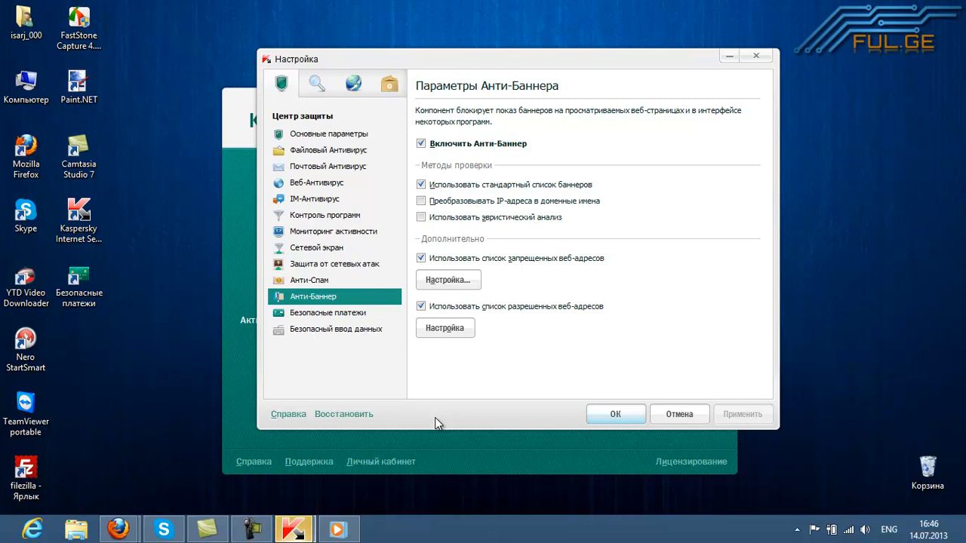
left_click(447, 280)
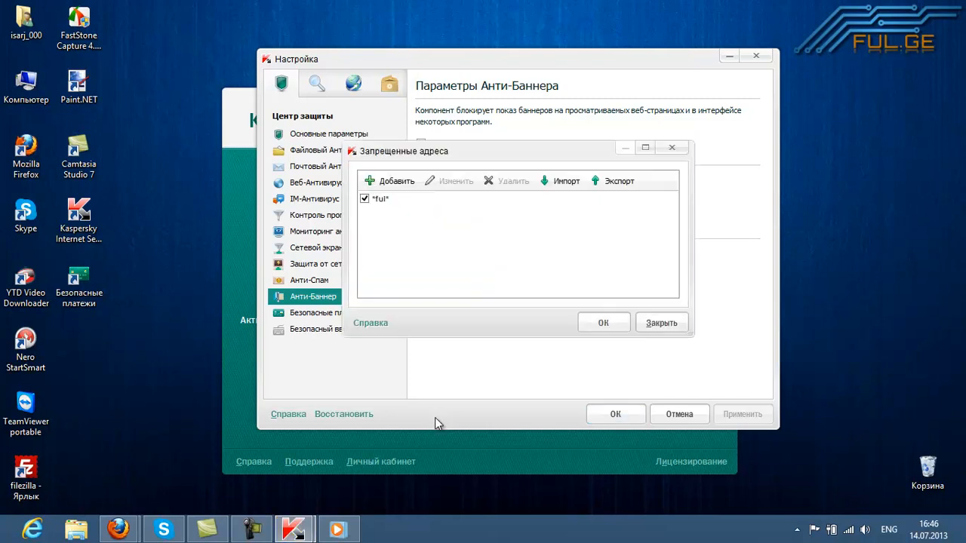
left_click(672, 147)
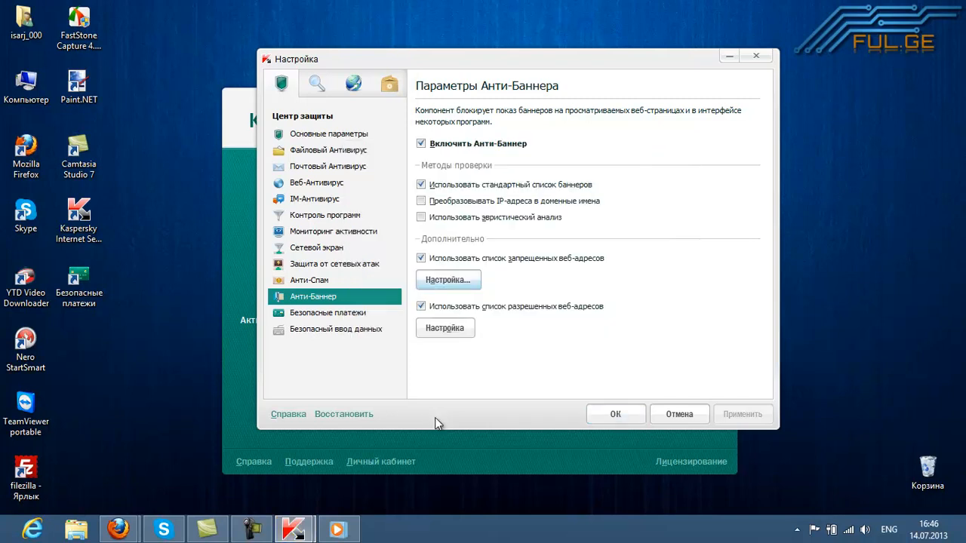
left_click(447, 328)
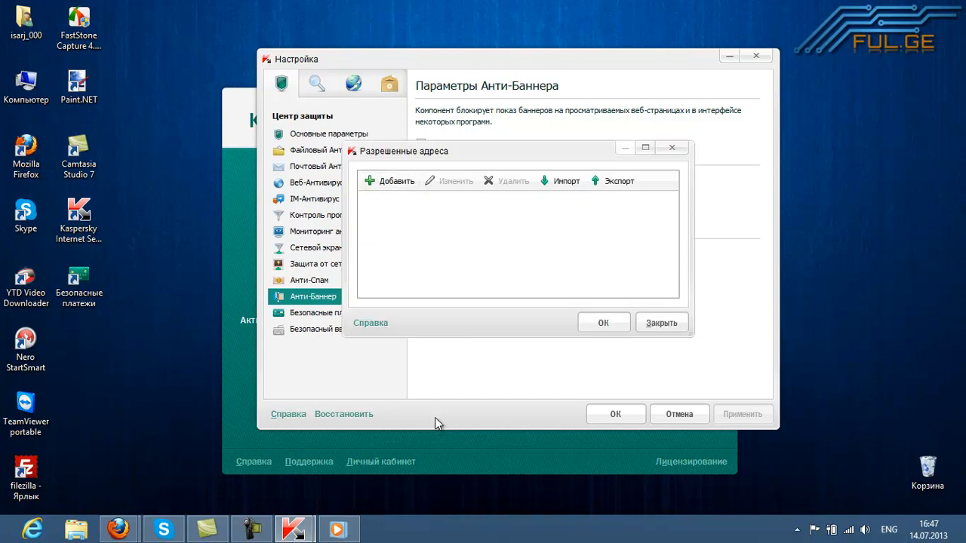
left_click(671, 147)
- Change the URL mask in the Анти-Баннер list of banned addresses to *f* and confirm the list
key("Down")
key("Tab")
key("Return")
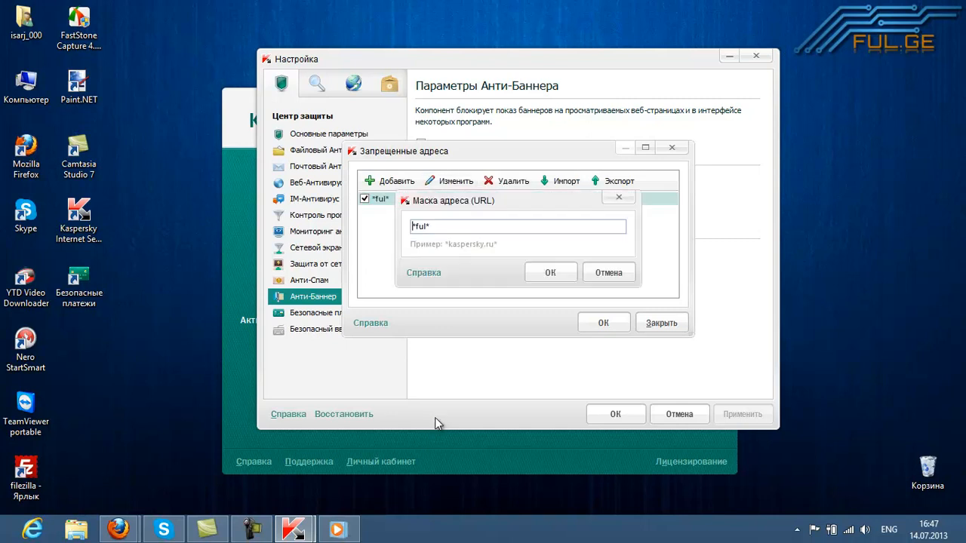
key("BackSpace")
key("BackSpace")
key("BackSpace")
key("Return")
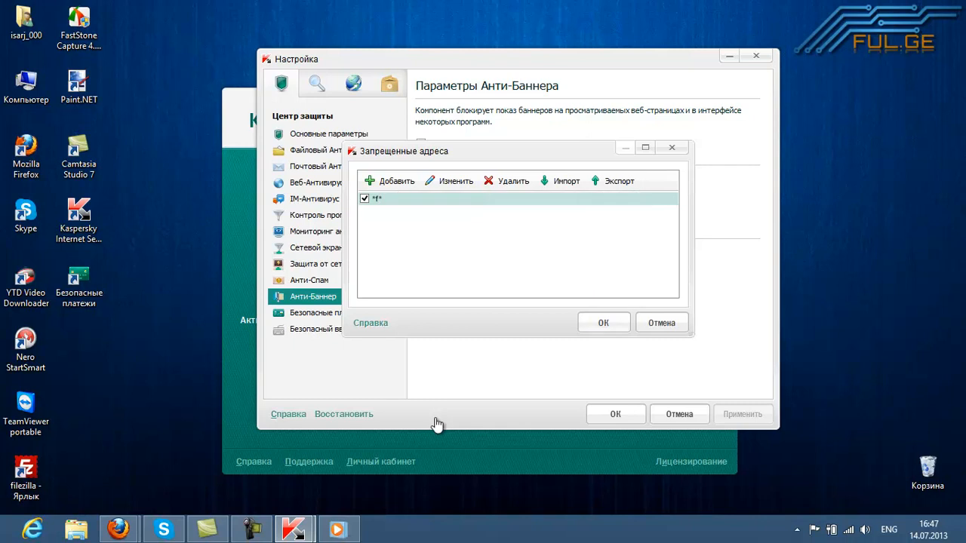
key("Return")
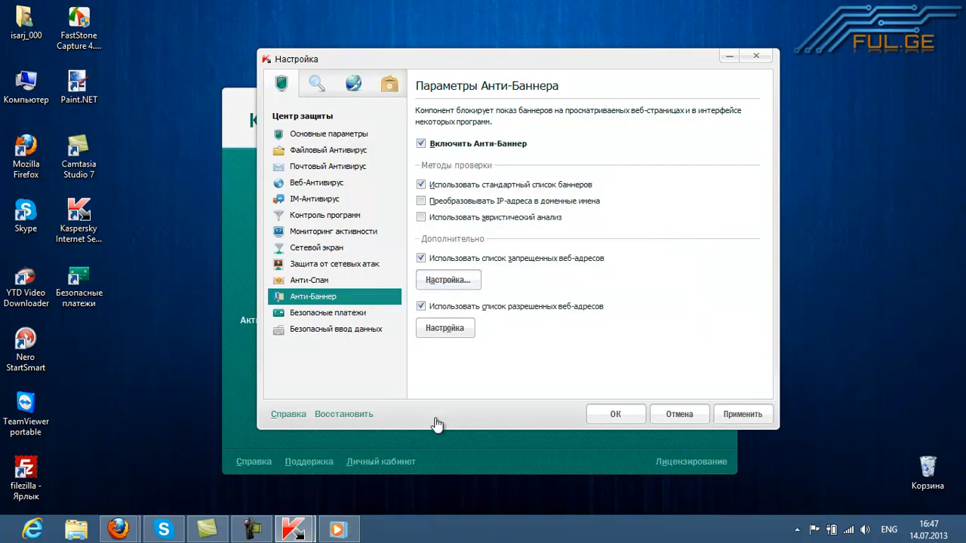
key("space")
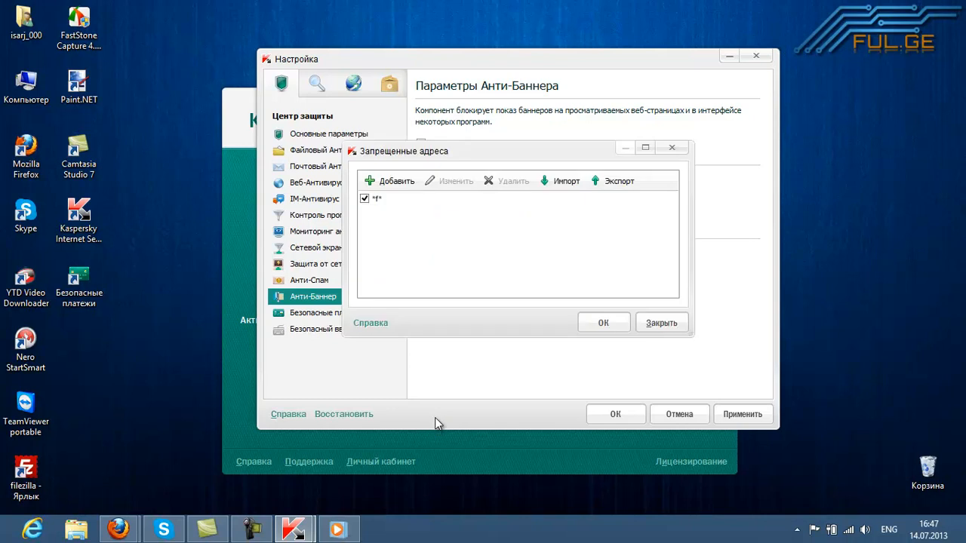
key("Return")
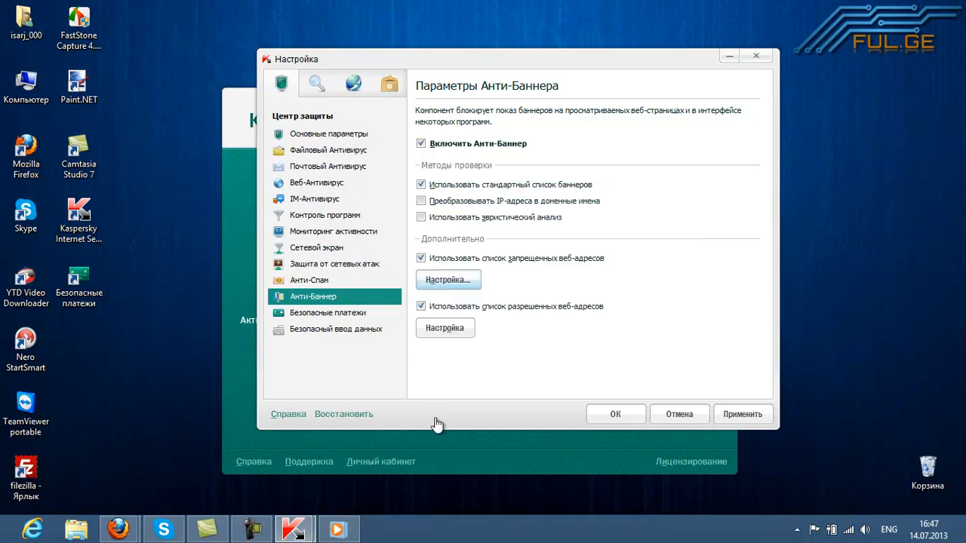
- Switch to Firefox, open file.ge in a new tab, and reload it after saving the Анти-Баннер settings
left_click(118, 530)
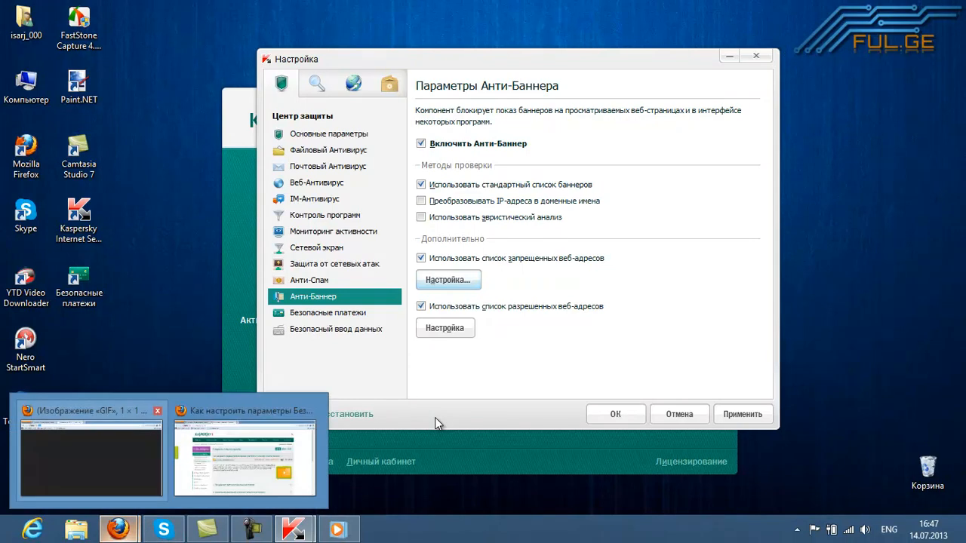
left_click(86, 458)
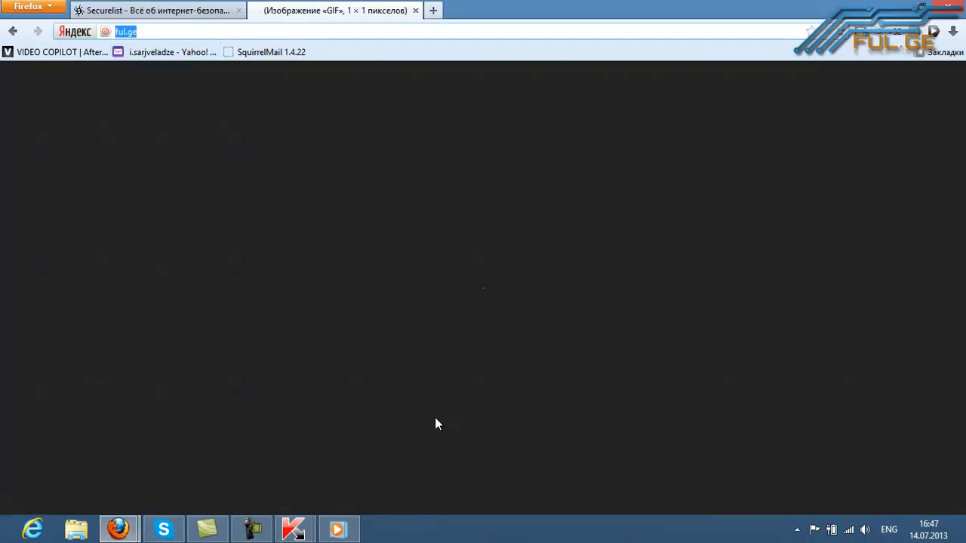
key("ctrl+t")
type("fil")
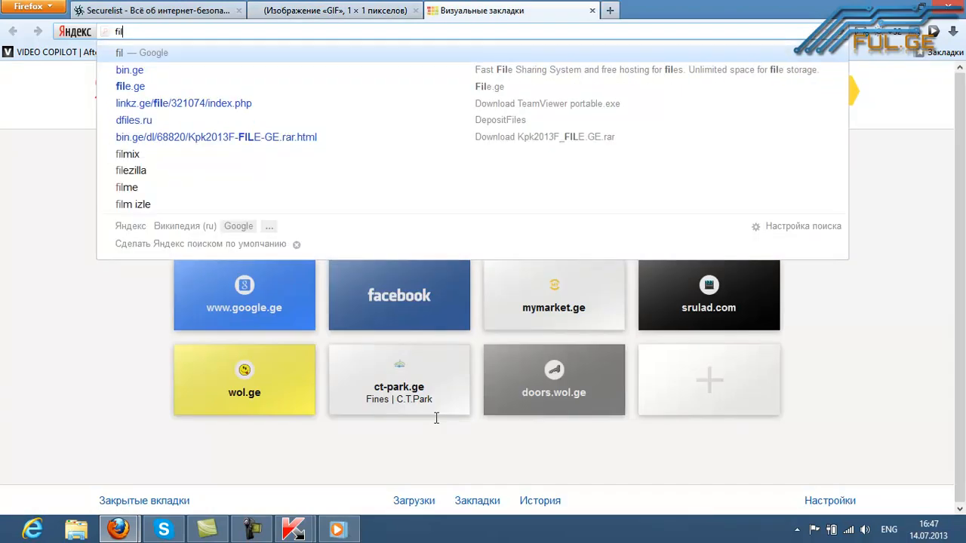
key("Down")
key("Down")
key("Return")
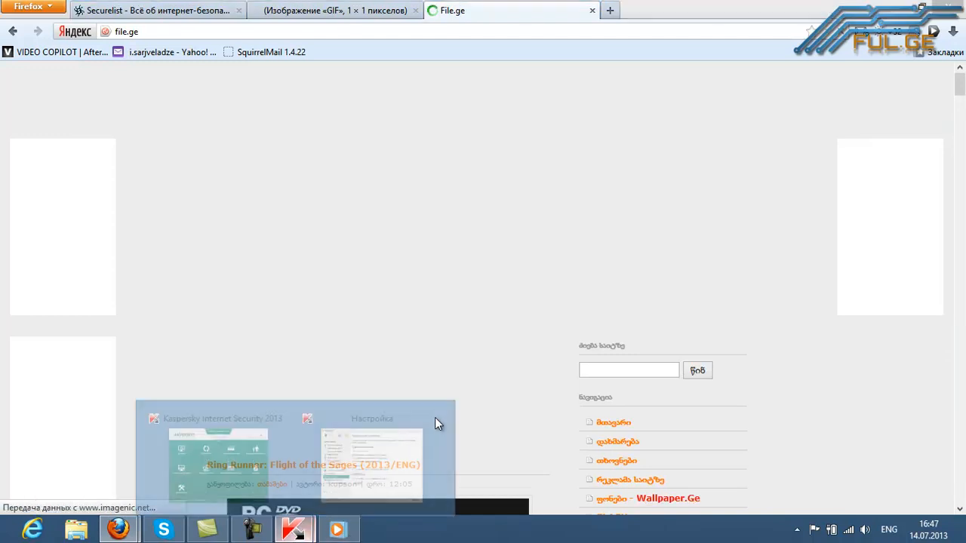
left_click(436, 424)
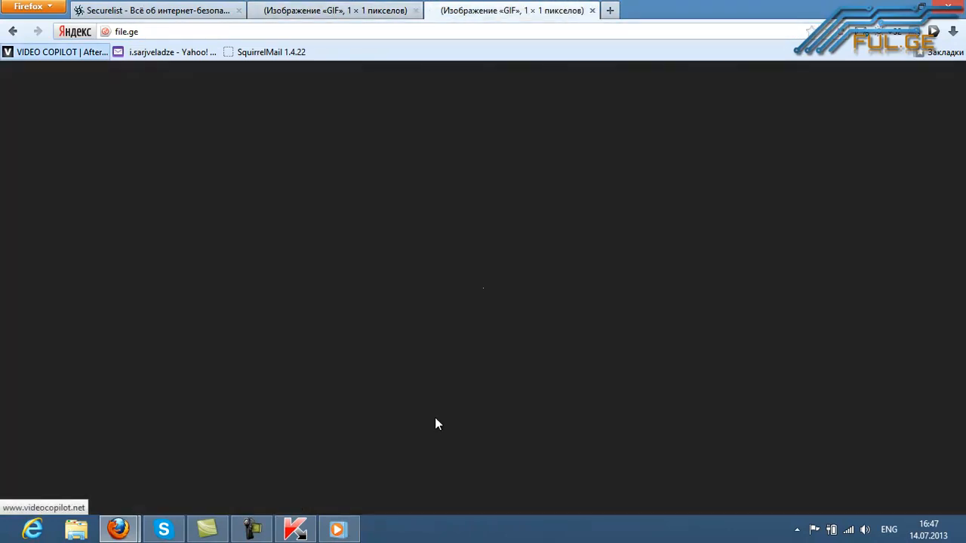
key("ctrl+l")
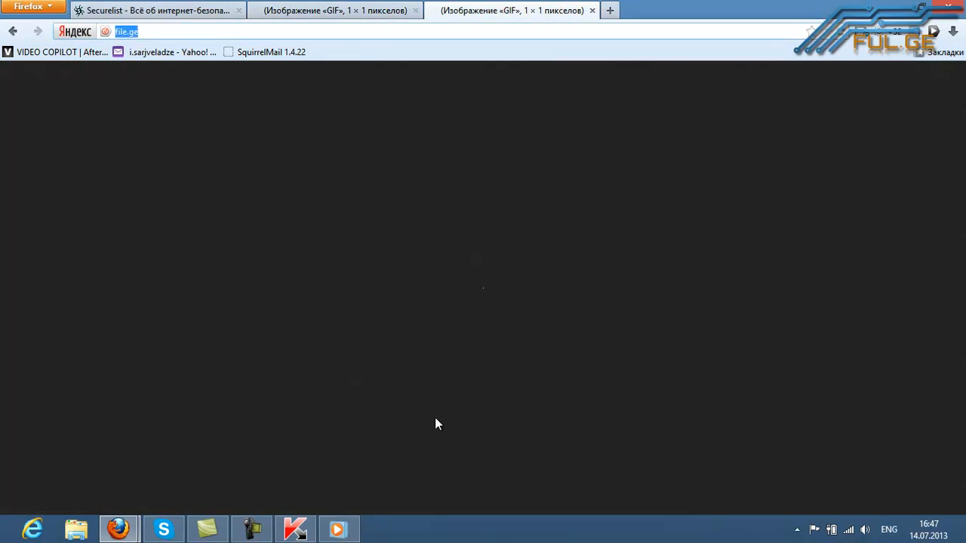
- In Kaspersky's Анти-Баннер settings, add the URL mask *ful* to the list of allowed addresses and save the settings
left_click(294, 529)
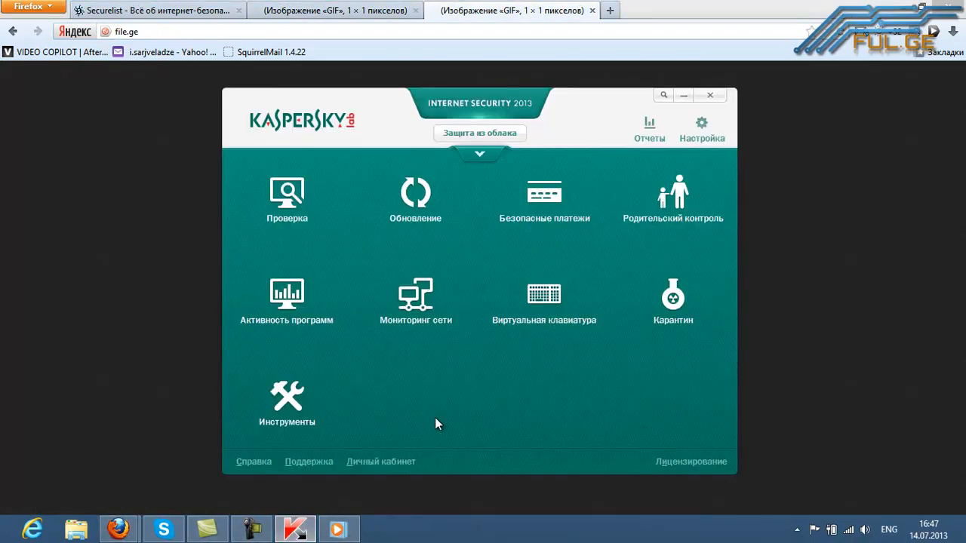
left_click(701, 132)
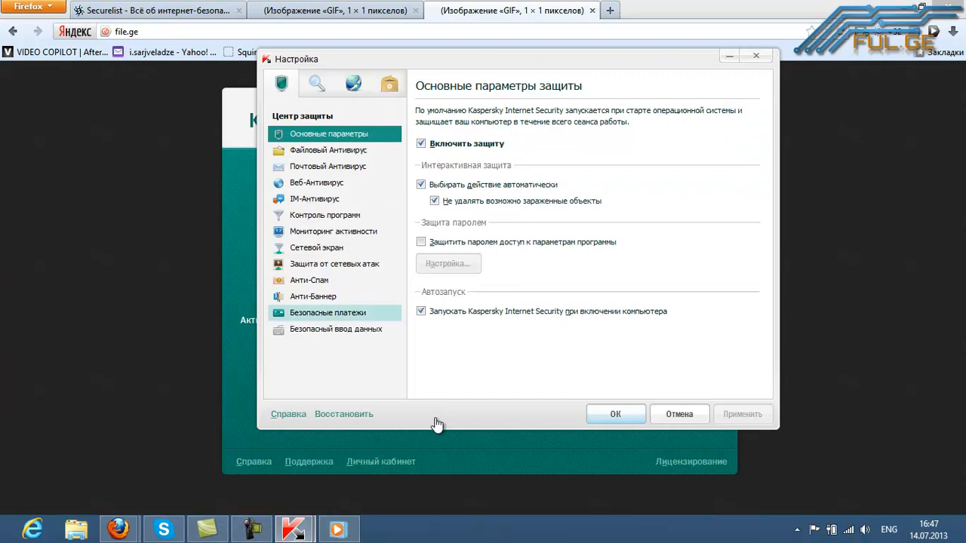
left_click(312, 296)
left_click(448, 330)
left_click_drag(407, 152, 419, 199)
left_click(683, 194)
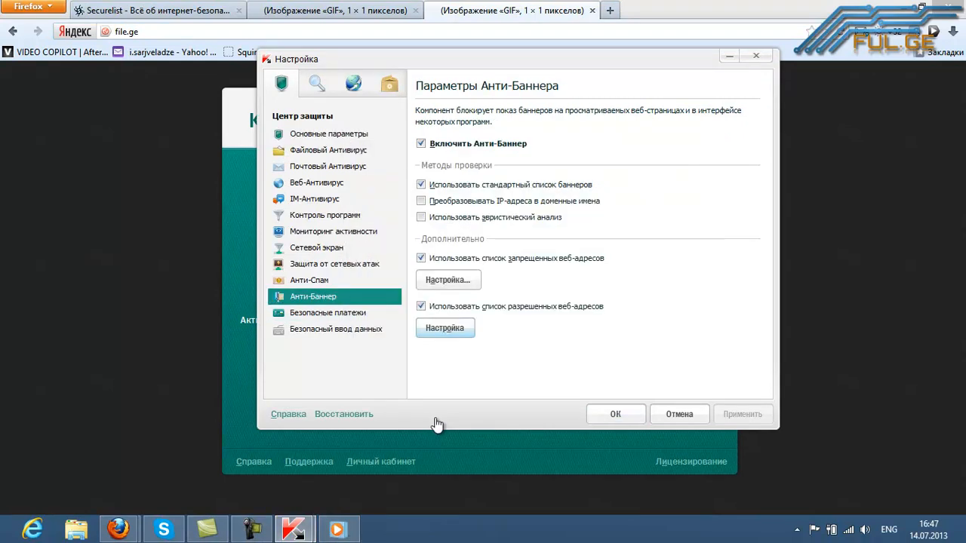
left_click(444, 328)
left_click(401, 228)
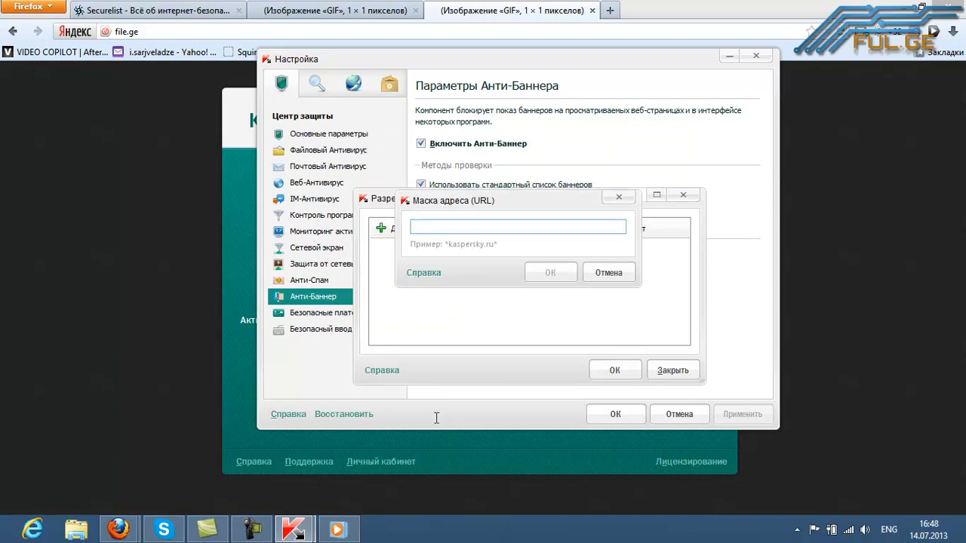
type("*ful*")
key("Return")
key("Return")
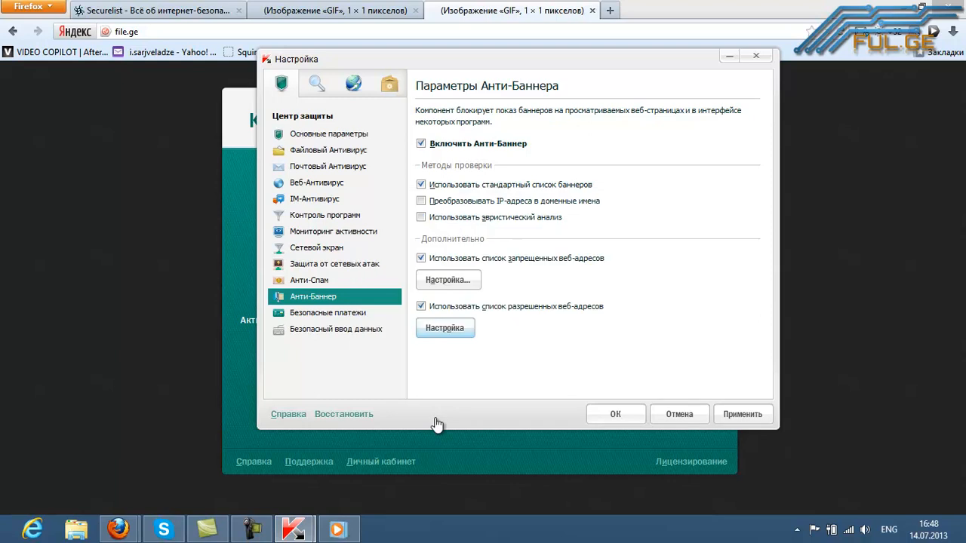
key("Return")
- Switch to Firefox, reload ful.ge and file.ge, and compare how the two sites load
key("alt+Tab")
key("ctrl+shift+Tab")
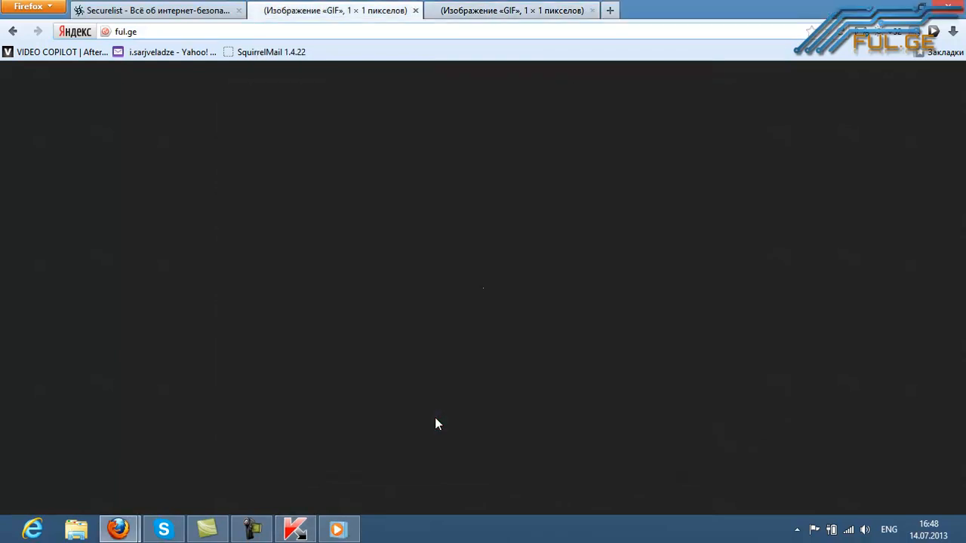
key("F5")
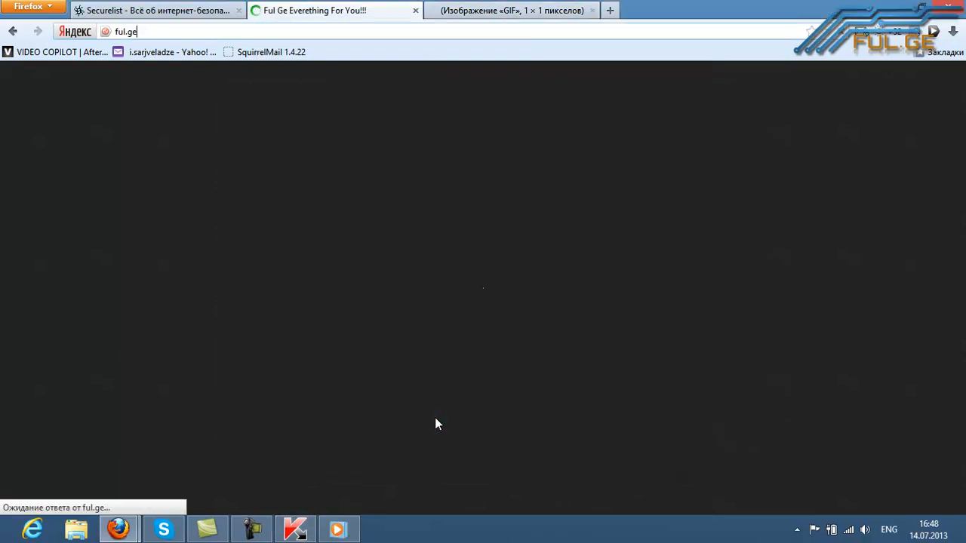
key("ctrl+Tab")
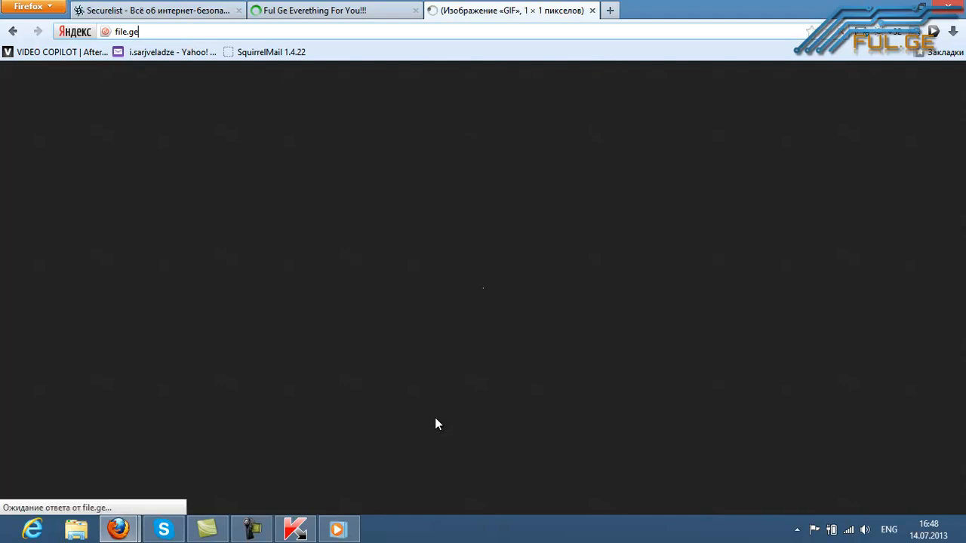
key("ctrl+shift+Tab")
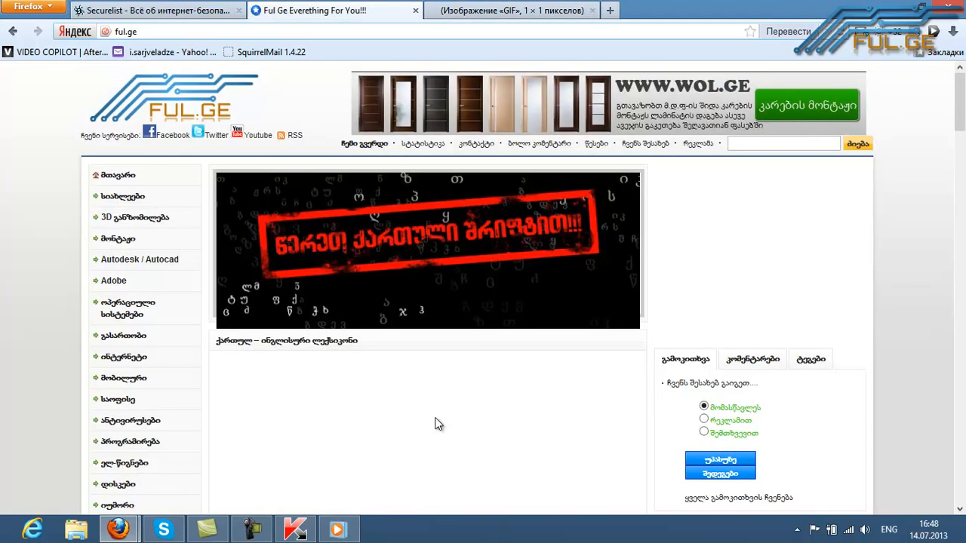
key("ctrl+Tab")
key("ctrl+shift+Tab")
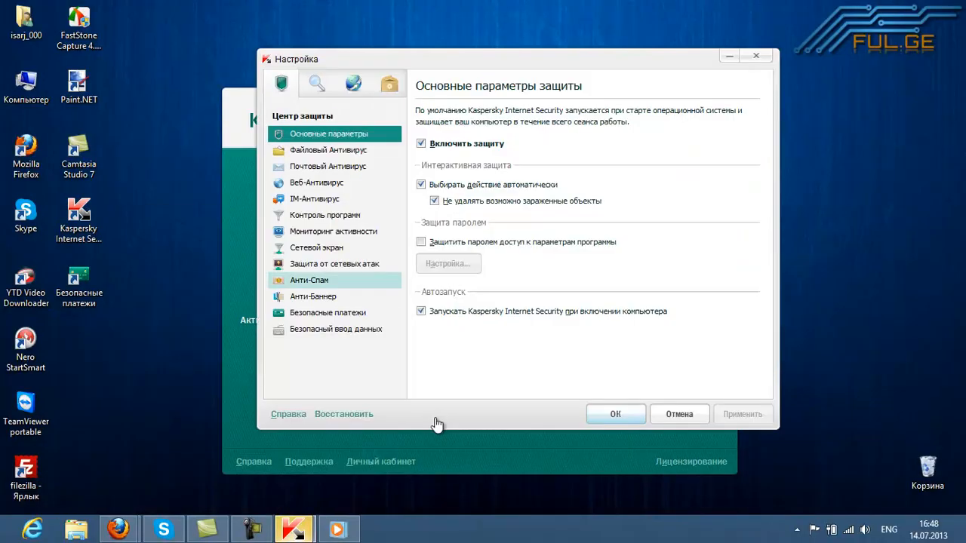
- Review the Анти-Баннер list of banned addresses, close it, and turn off the Анти-Баннер component
left_click(327, 313)
left_click(313, 296)
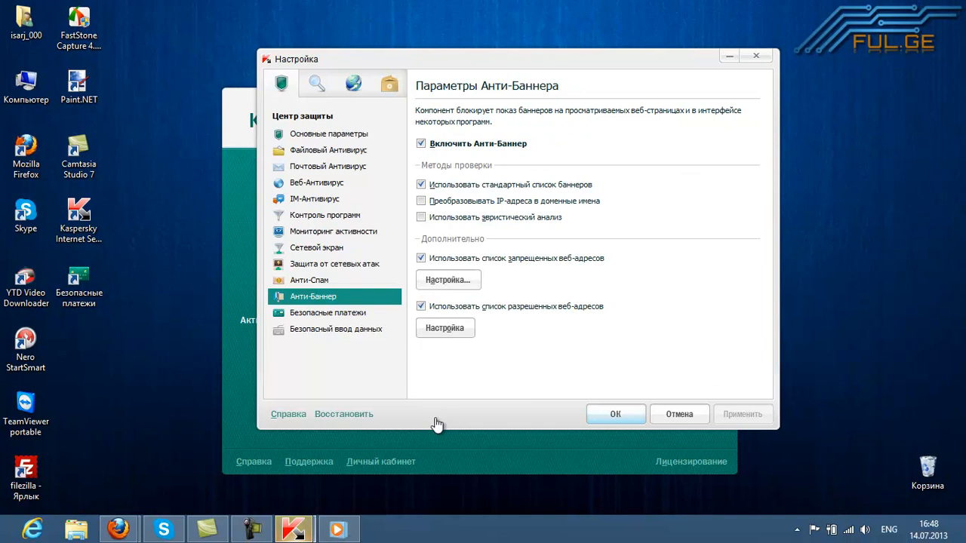
left_click(447, 280)
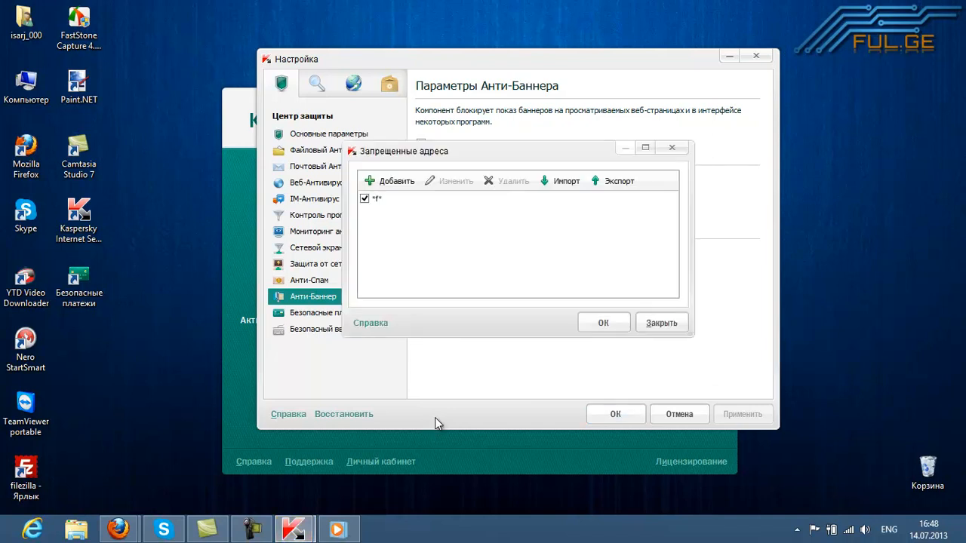
left_click(671, 147)
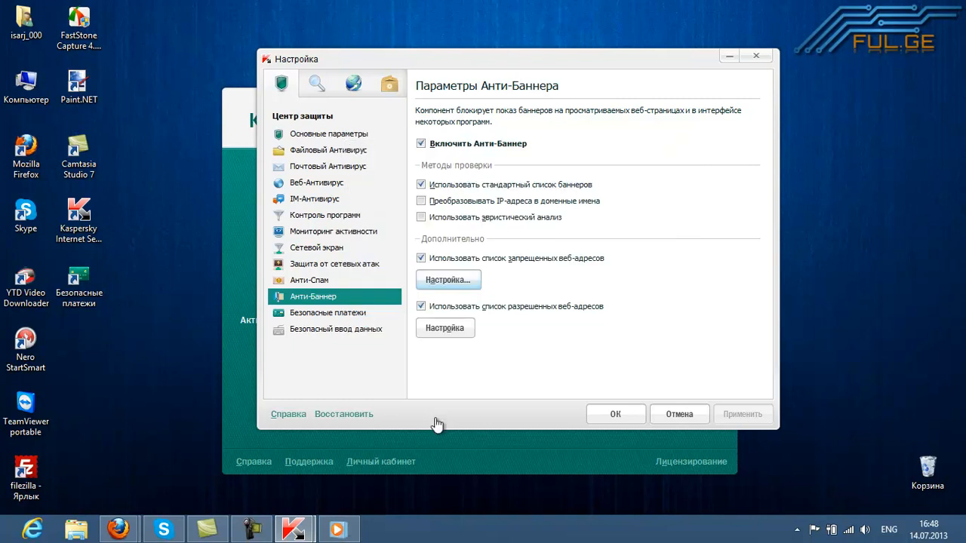
left_click(421, 143)
- Look over the Безопасные платежи and Безопасный ввод данных settings, and open the general computer scan settings
left_click(327, 312)
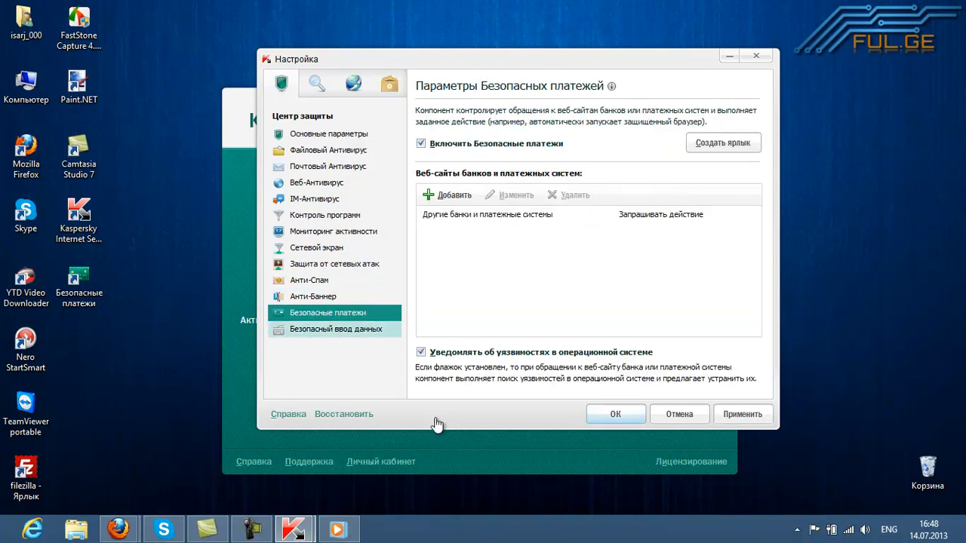
key("Down")
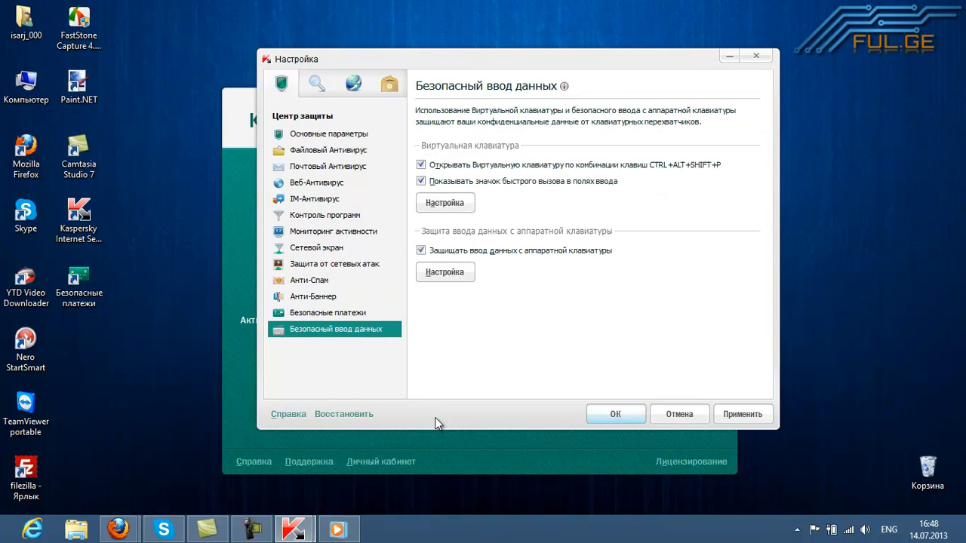
left_click(317, 84)
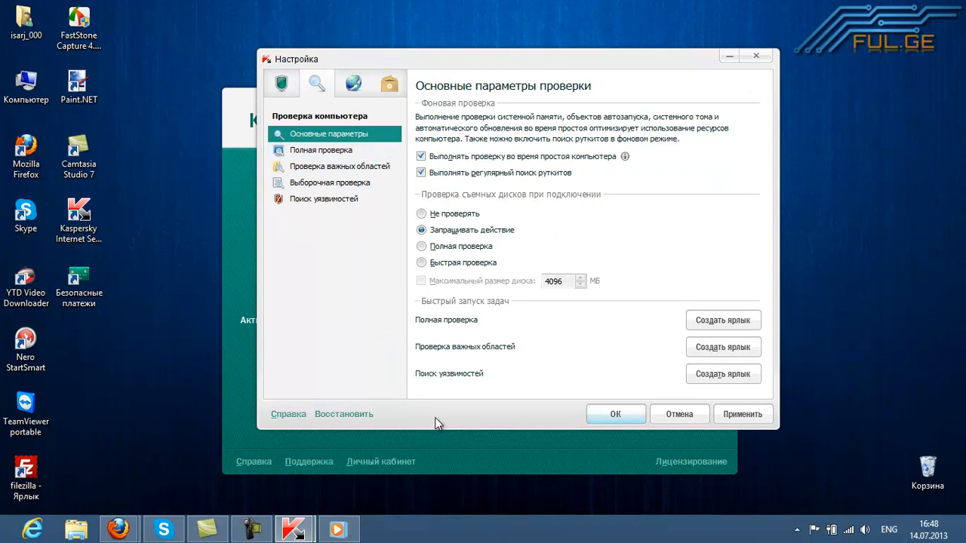
- Examine the detailed Полная проверка settings for schedule, scan methods and scope, and close them without saving
left_click(321, 149)
left_click(447, 193)
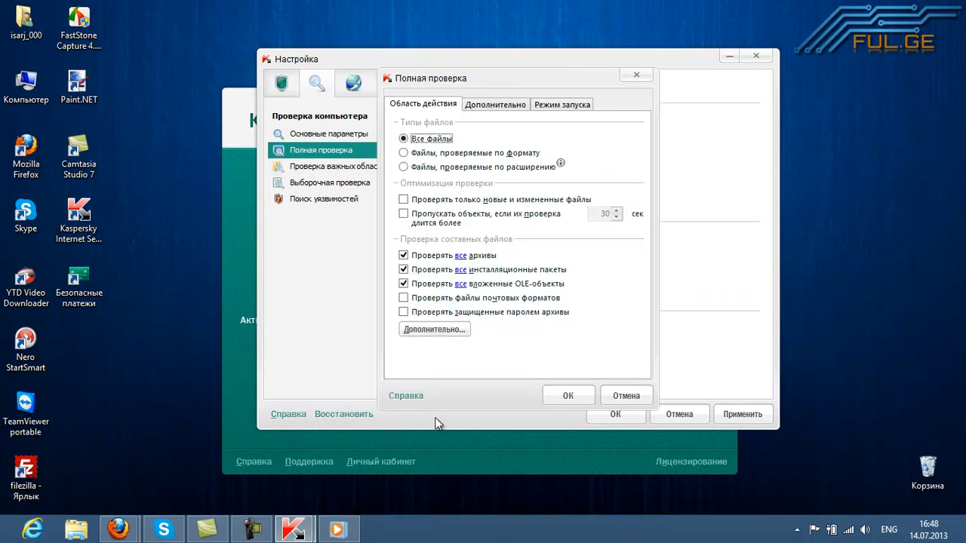
key("ctrl+Tab")
key("ctrl+Tab")
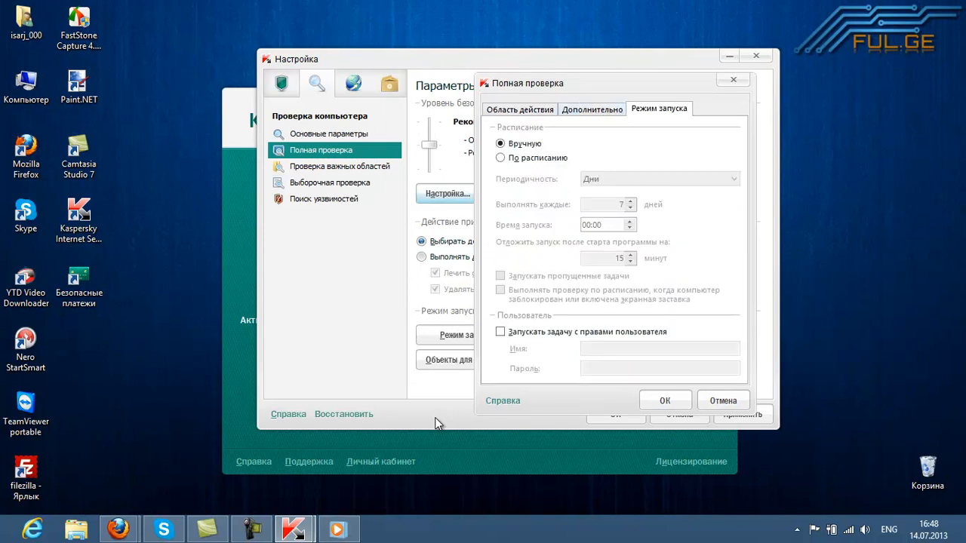
key("ctrl+shift+Tab")
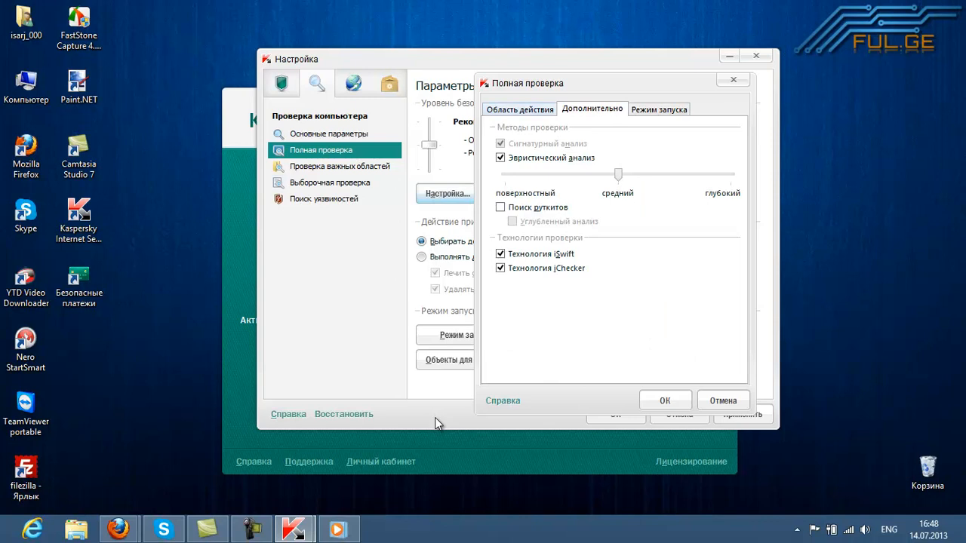
key("ctrl+shift+Tab")
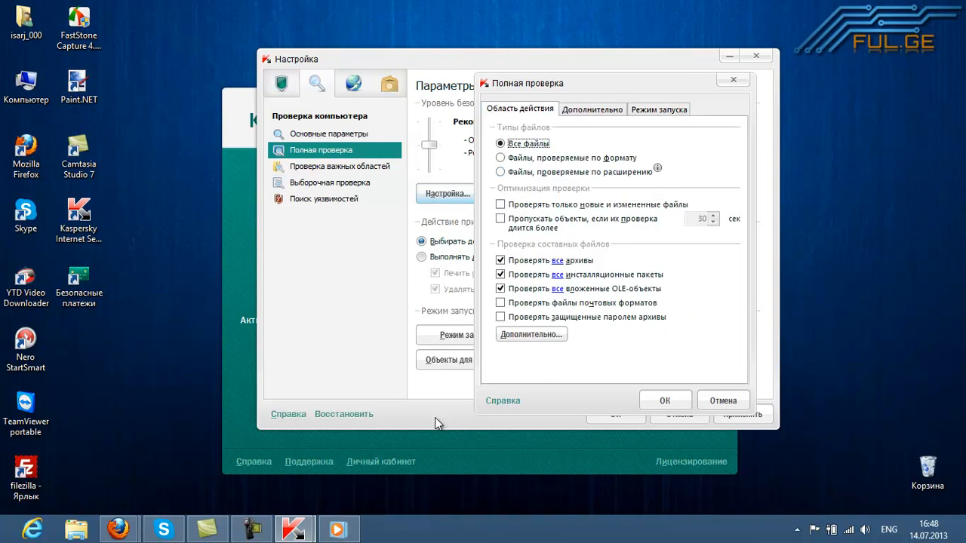
key("Down")
key("Up")
key("Escape")
- Compare the settings pages for Проверка важных областей, Выборочная проверка and Поиск уязвимостей, and return to Полная проверка
key("Down")
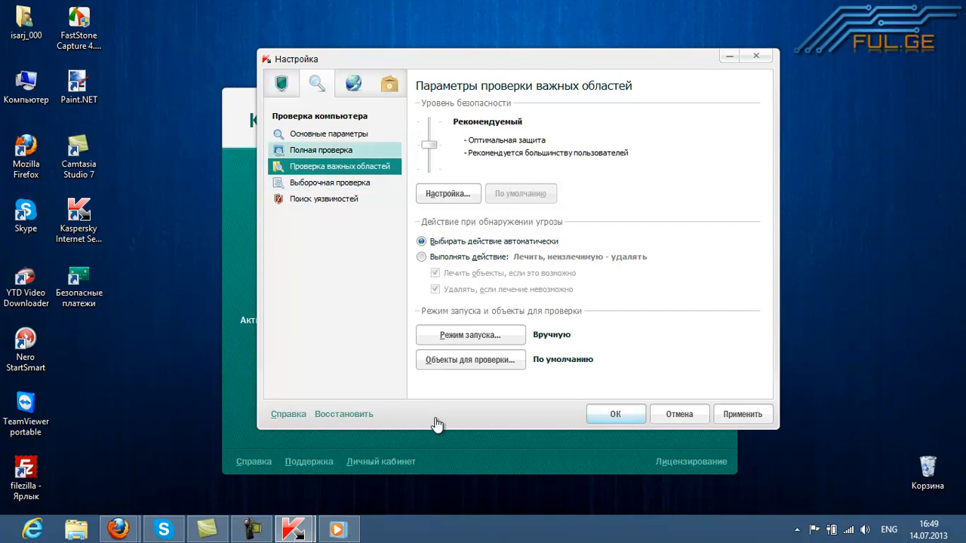
key("Up")
key("Down")
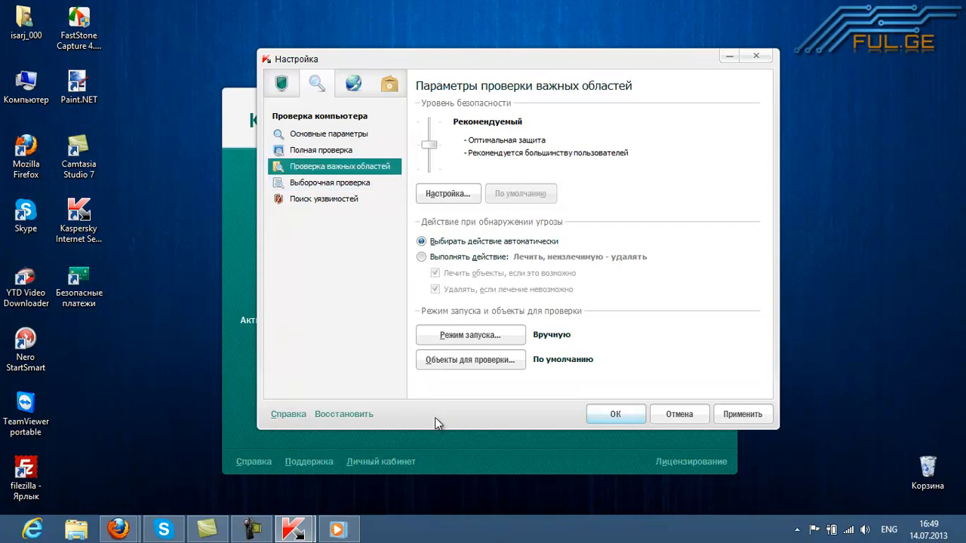
key("Down")
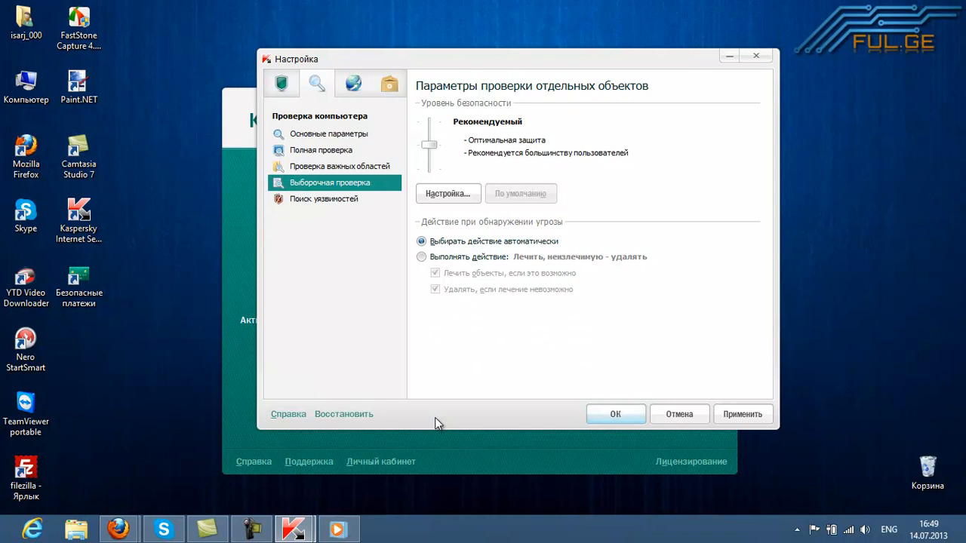
key("Up")
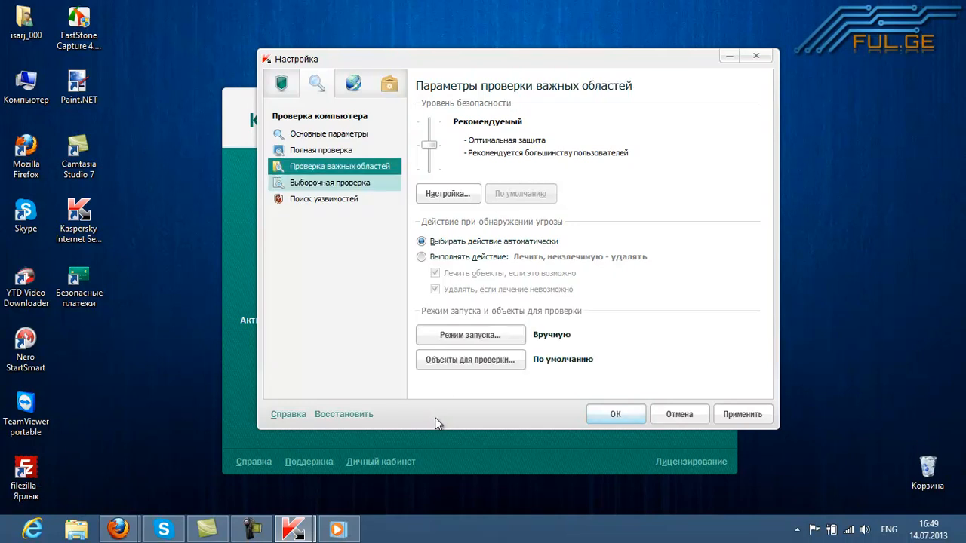
key("Down")
key("Down")
key("Up")
key("Up")
key("Up")
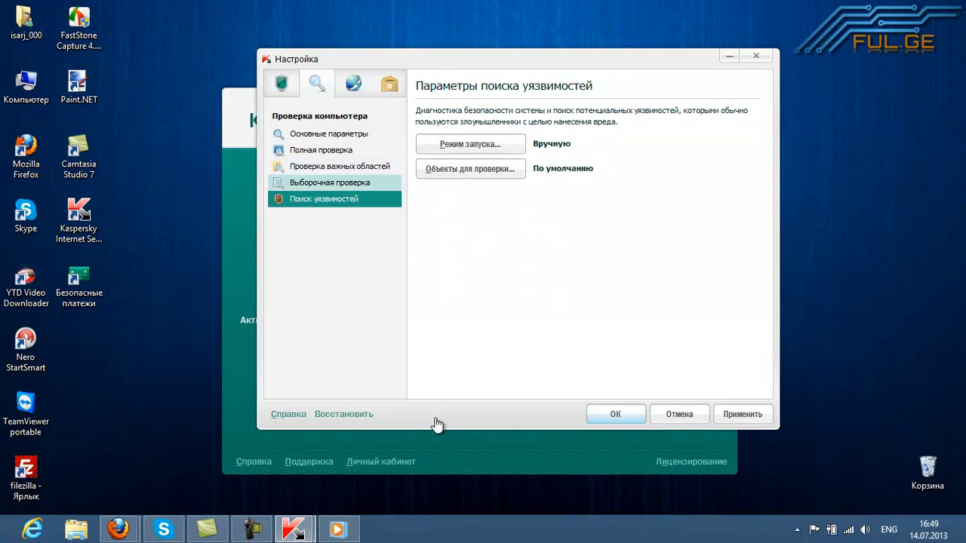
- Open the Проверка page in the main Kaspersky window and arrange it side by side with the scan settings
left_click_drag(370, 59, 651, 60)
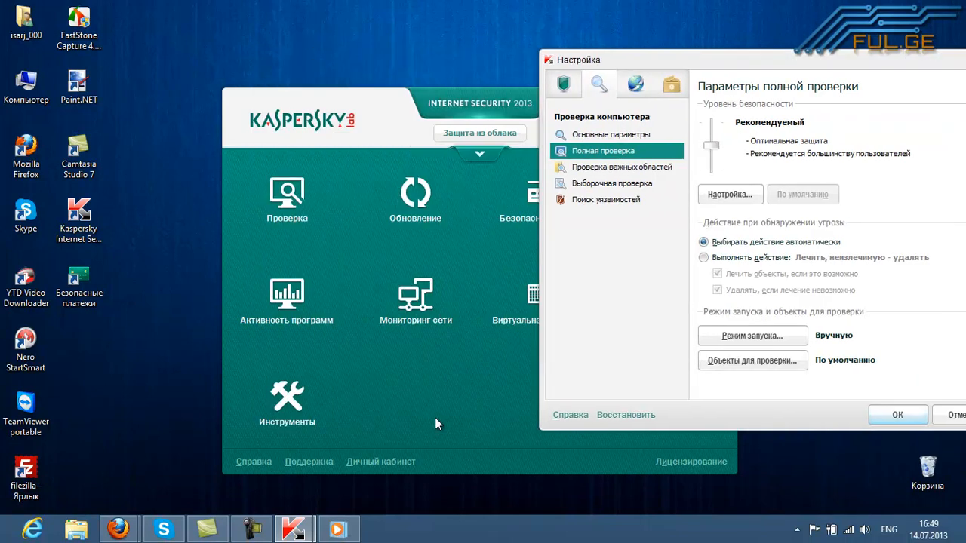
left_click(436, 424)
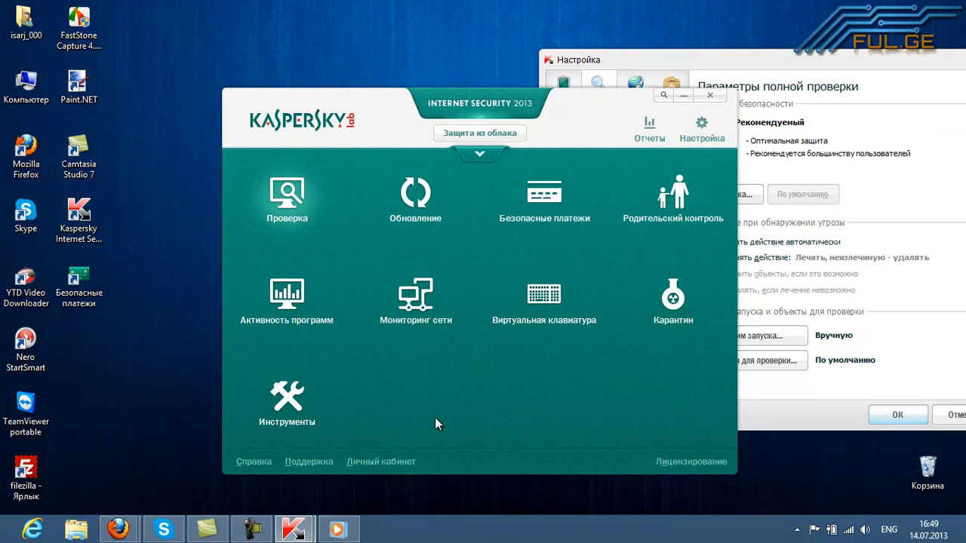
left_click(287, 200)
left_click_drag(483, 103, 290, 57)
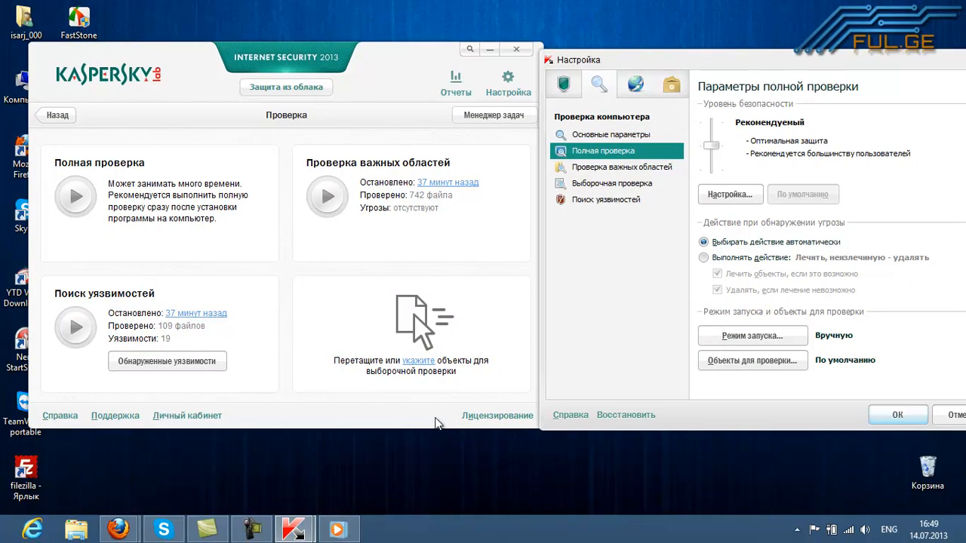
- View the update settings, followed by the Угрозы и исключения and Самозащита pages of the additional settings
left_click(635, 84)
left_click_drag(679, 60, 611, 55)
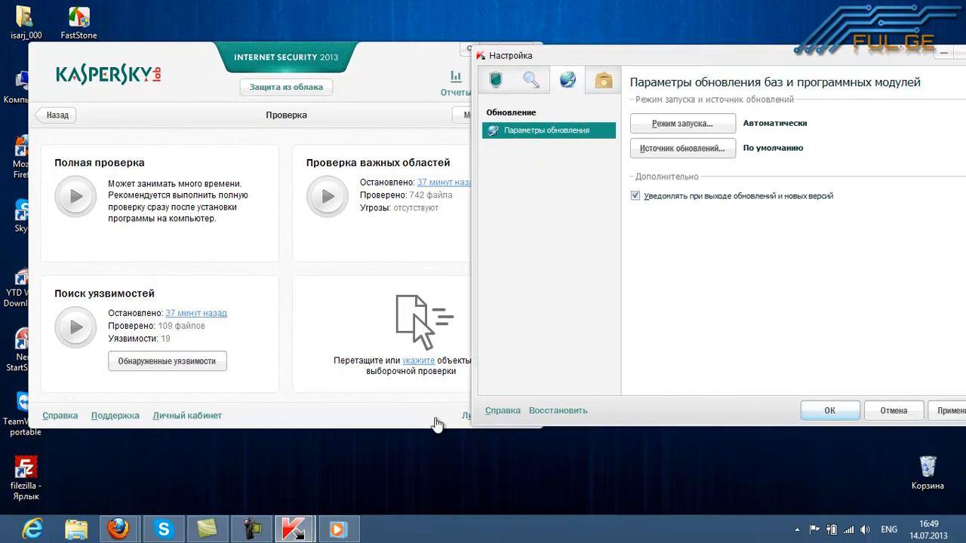
left_click(604, 80)
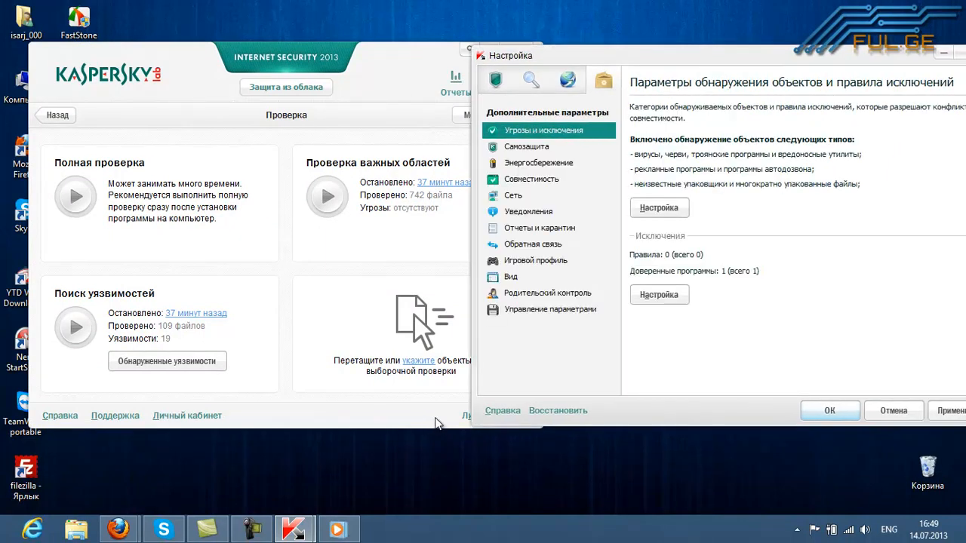
left_click(526, 146)
mouse_move(679, 55)
left_mouse_down()
mouse_move(631, 60)
mouse_move(620, 72)
left_mouse_up()
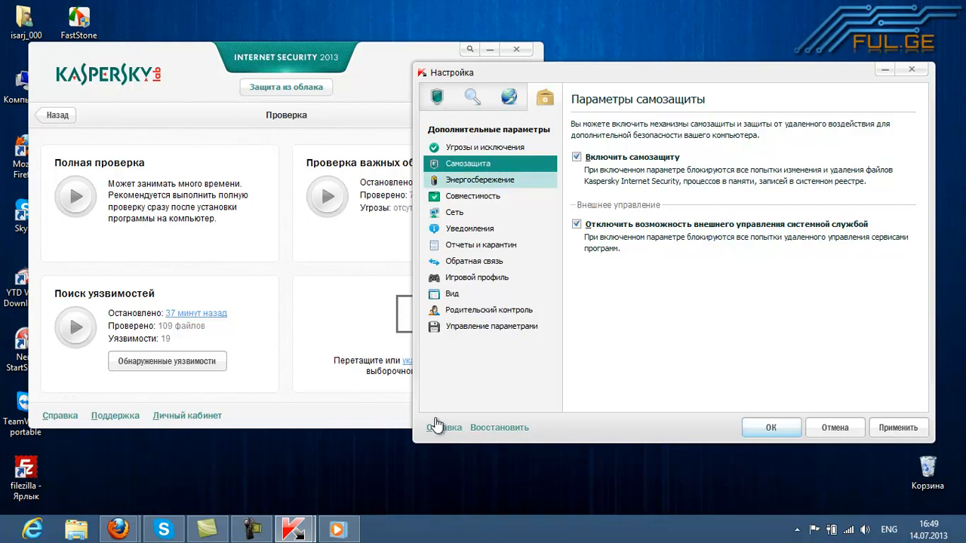
- Look through the Энергосбережение, Совместимость, Сеть and Уведомления pages of the additional settings
left_click(480, 179)
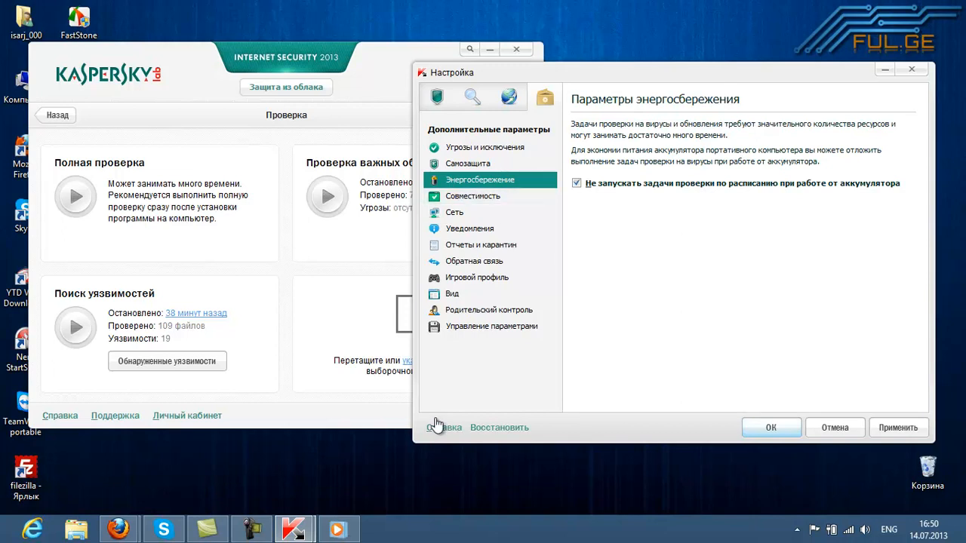
left_click(483, 196)
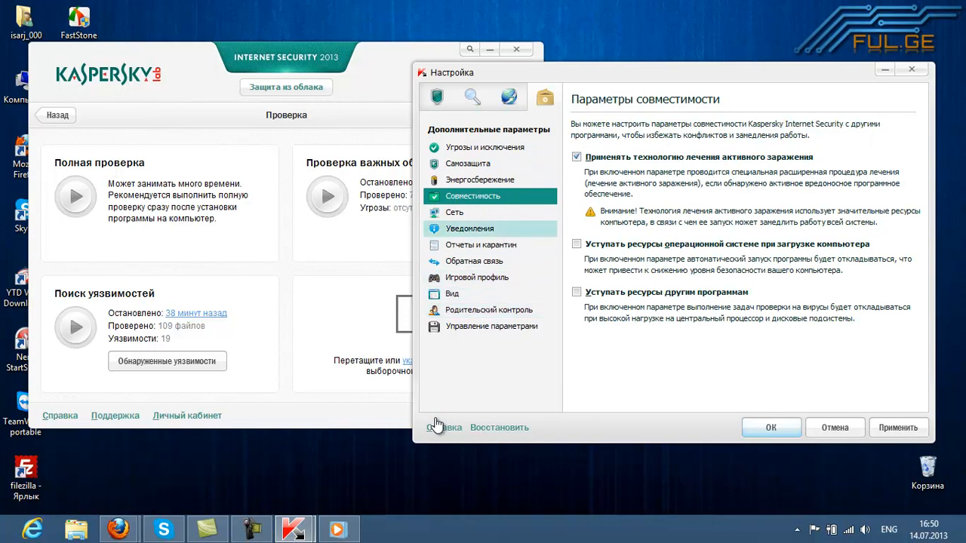
left_click(454, 212)
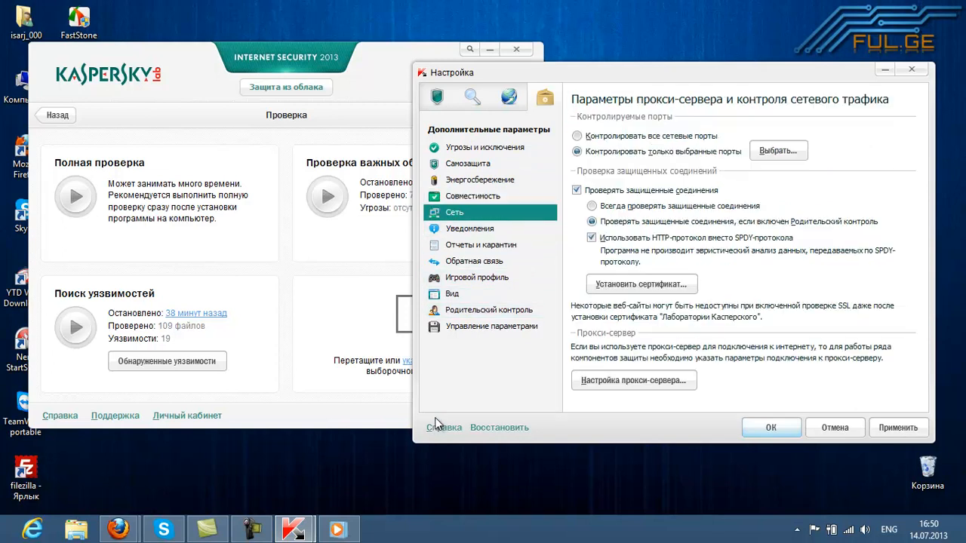
left_click(469, 229)
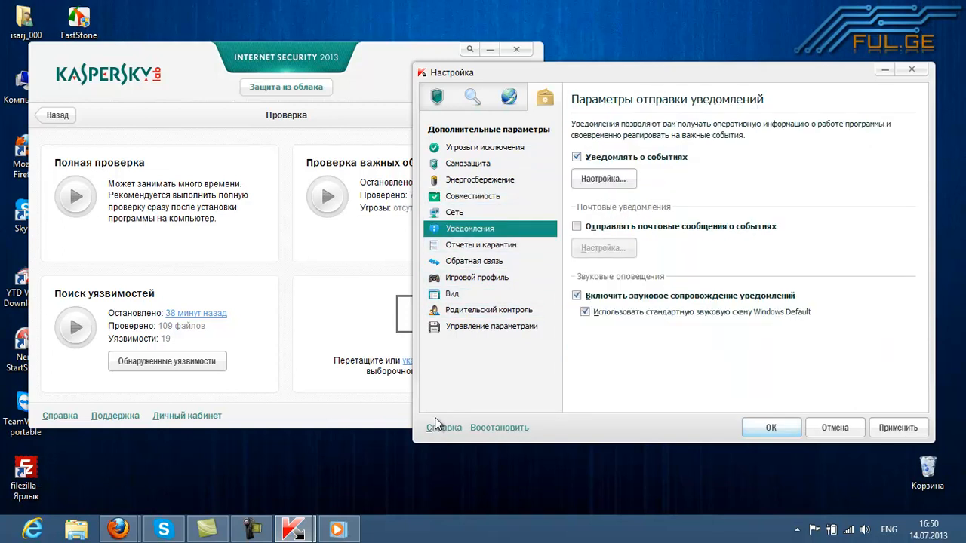
- Review the Отчеты и карантин settings and highlight the number of days reports are stored
left_click(480, 244)
left_click(477, 277)
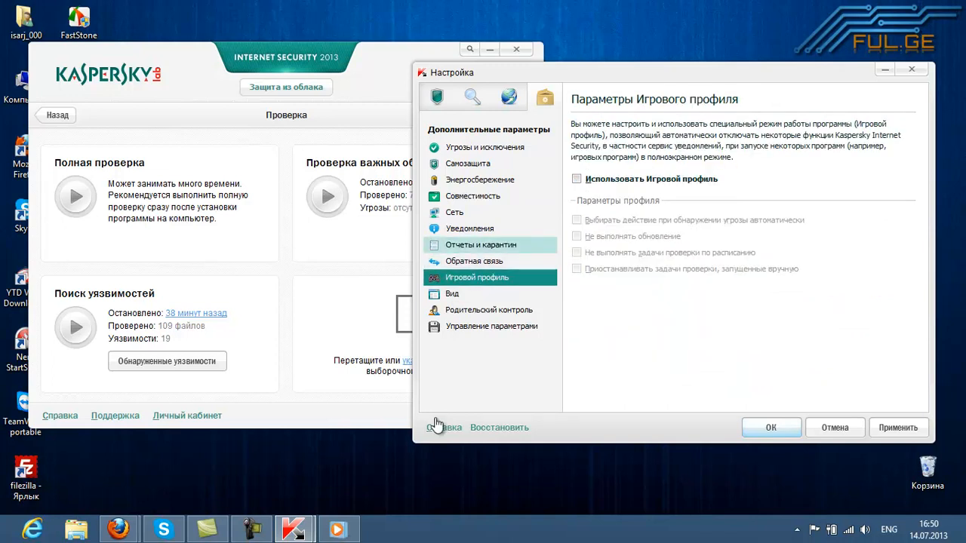
left_click(481, 244)
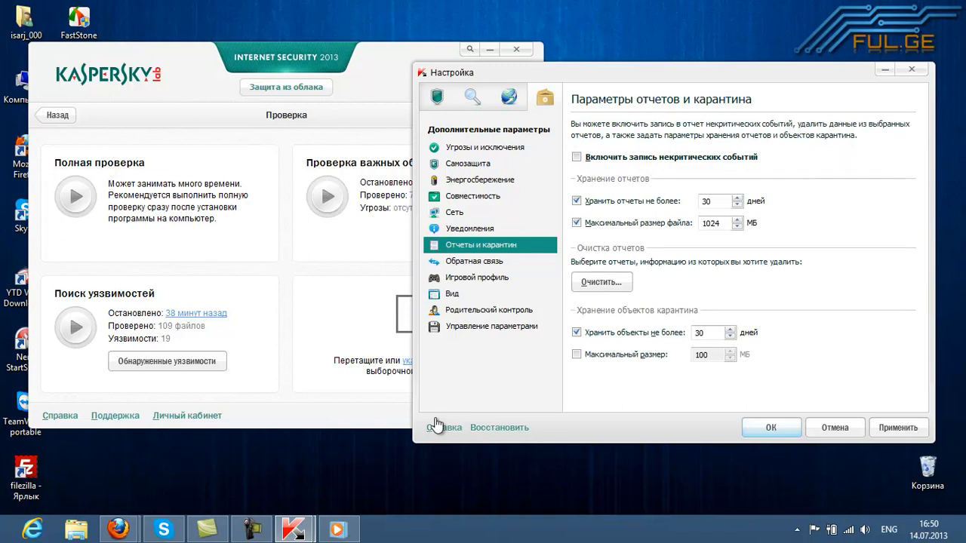
left_click_drag(712, 202, 701, 201)
- Open Карантин from the main Kaspersky screen, view it beside the Отчеты и карантин settings, and close it
left_click(58, 116)
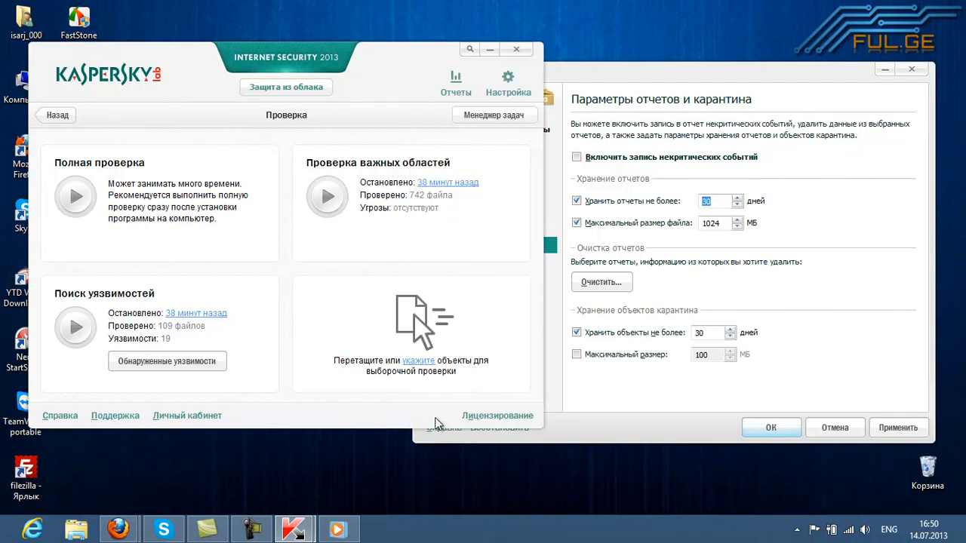
left_click(478, 254)
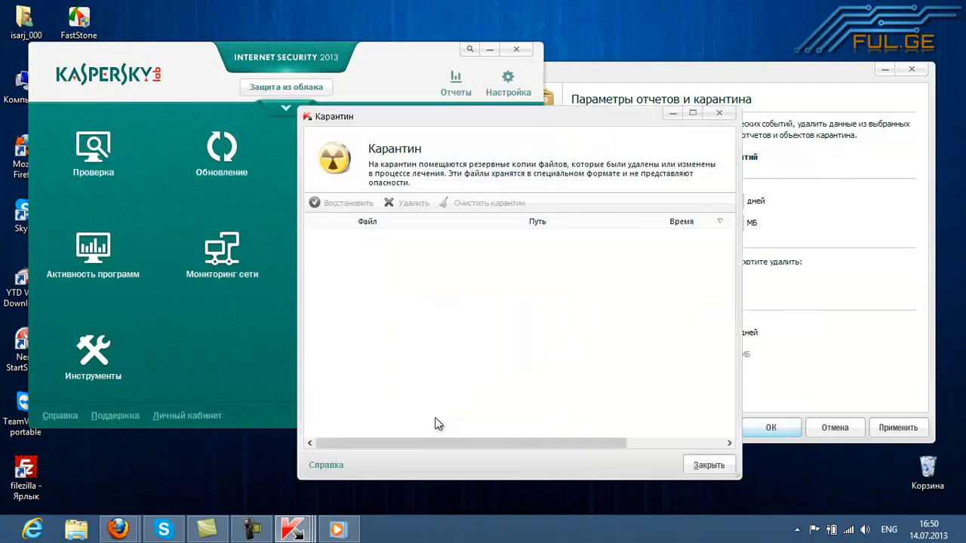
left_click_drag(483, 115, 318, 106)
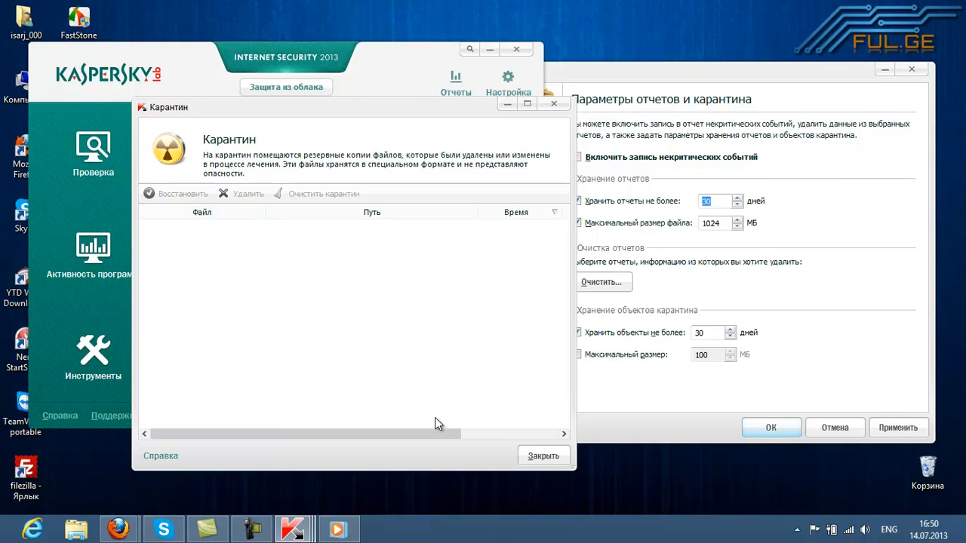
left_click_drag(347, 107, 261, 101)
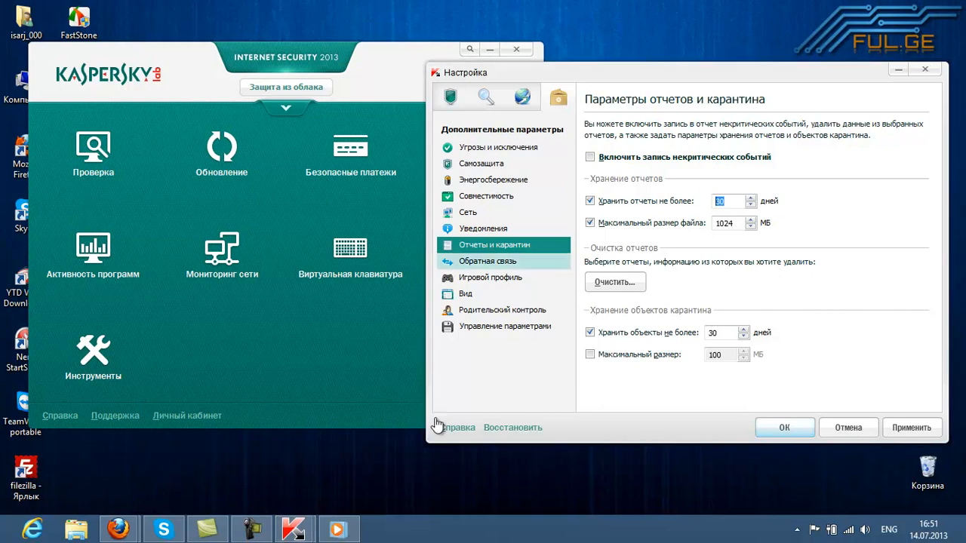
- View the Обратная связь and Игровой профиль settings, briefly enabling Использовать Игровой профиль and clearing it again
key("Down")
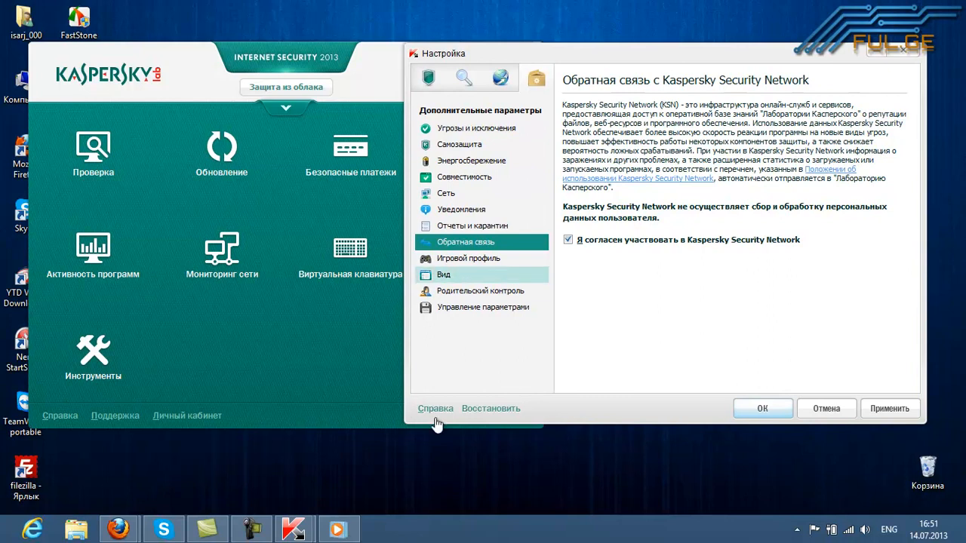
key("Down")
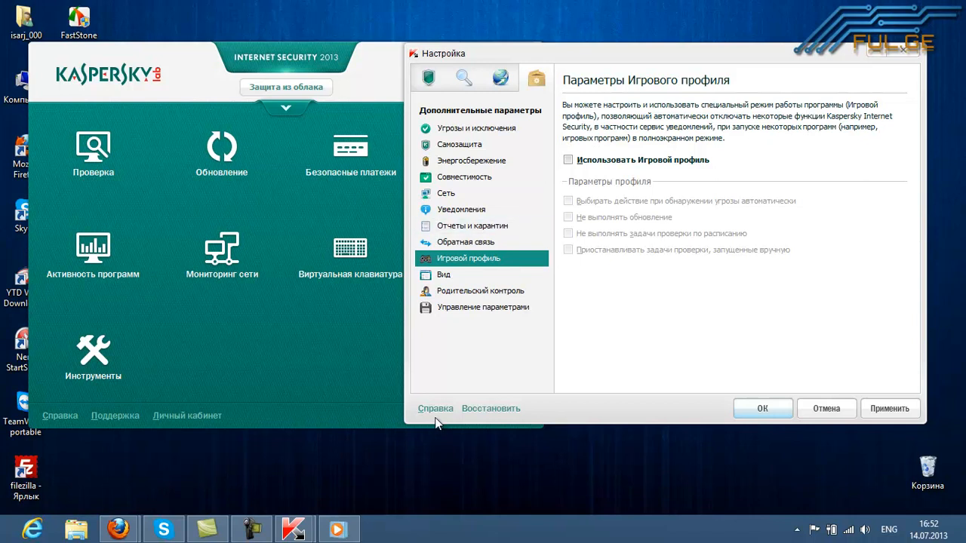
key("space")
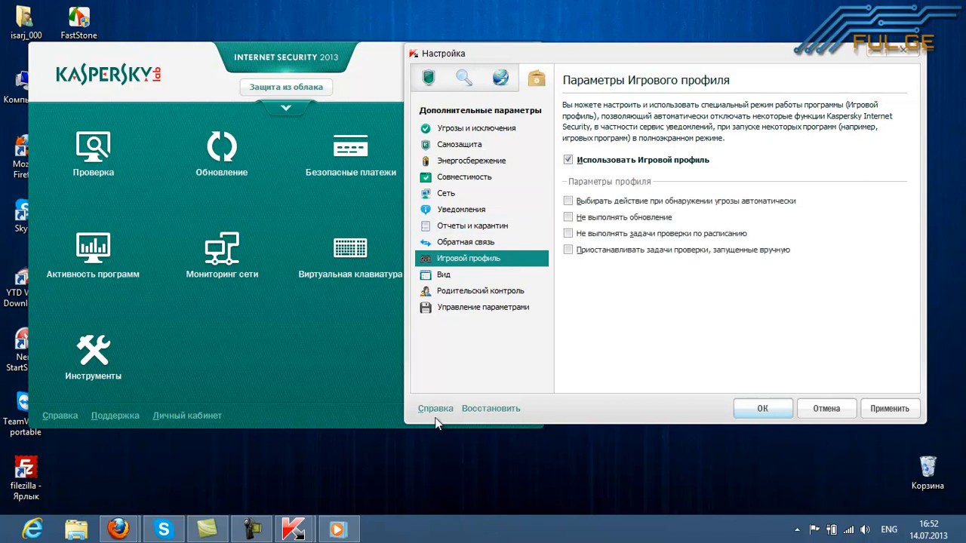
key("space")
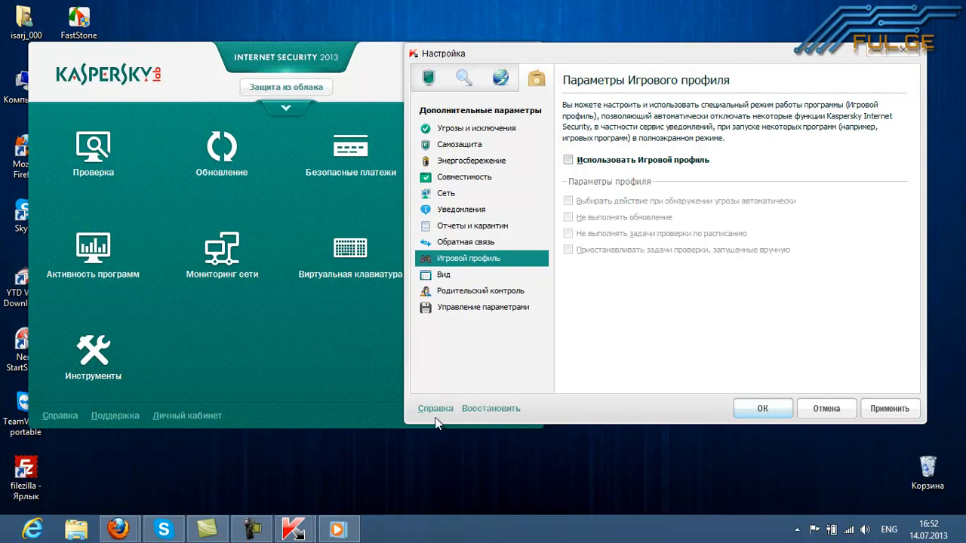
- Look through the Вид, Родительский контроль and Управление параметрами pages of the additional settings, and return to the protection settings
left_click(443, 274)
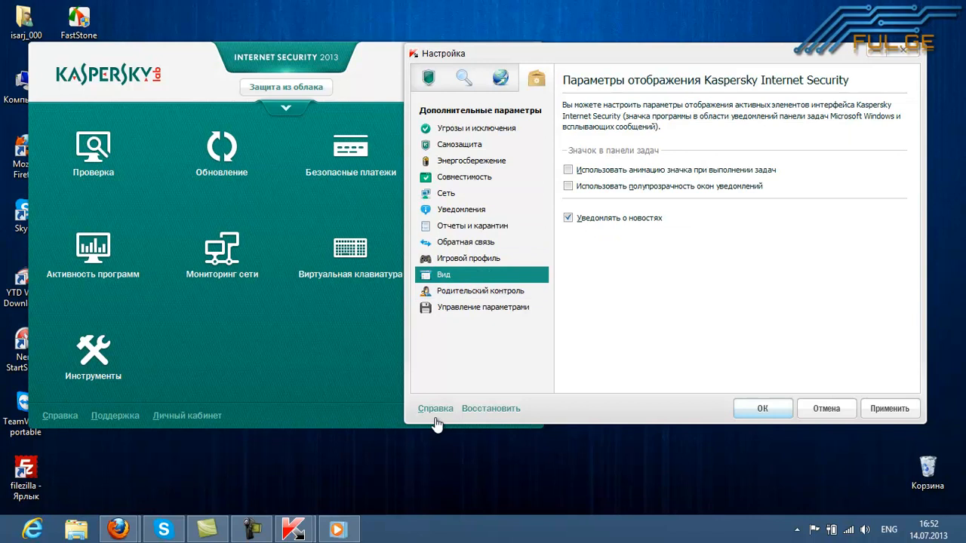
left_click(480, 290)
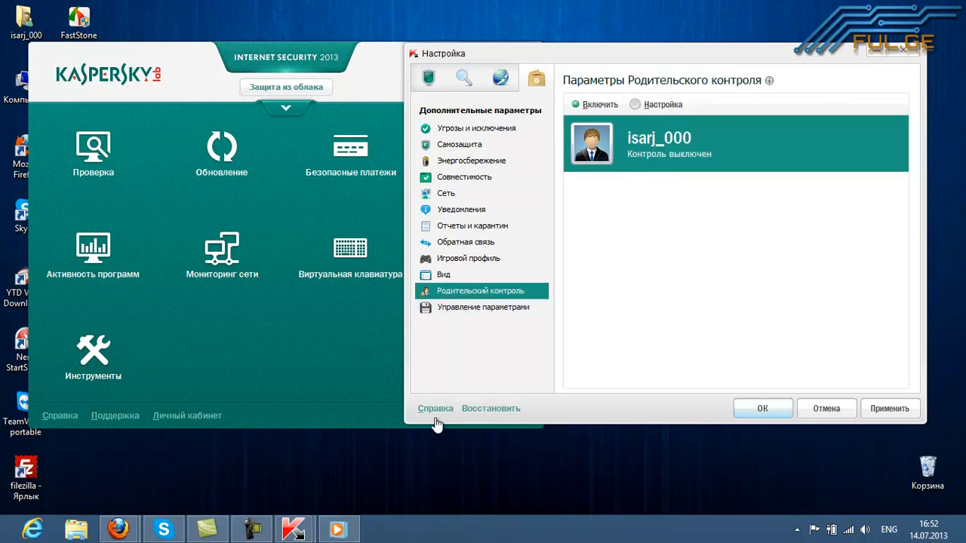
left_click(483, 307)
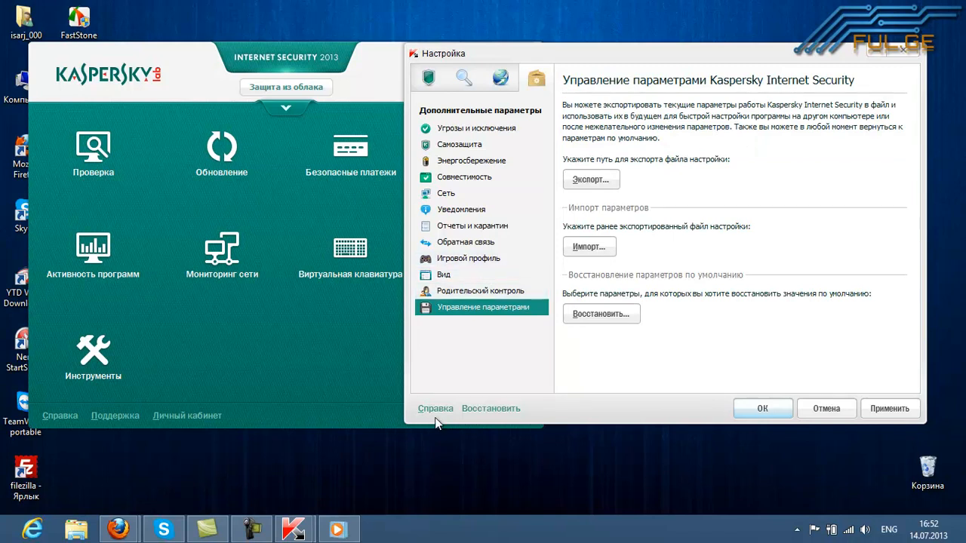
left_click(480, 291)
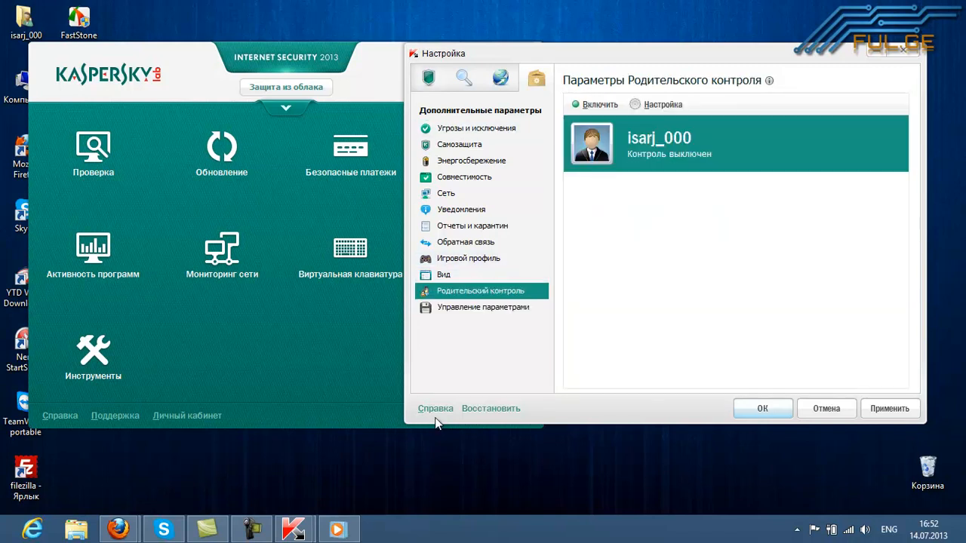
left_click(429, 77)
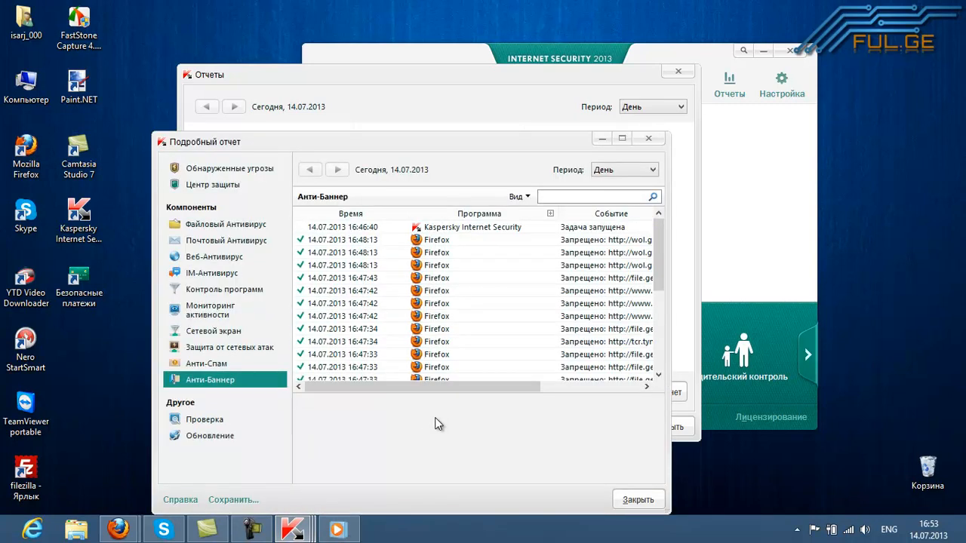
scroll(435, 419, "right", 4)
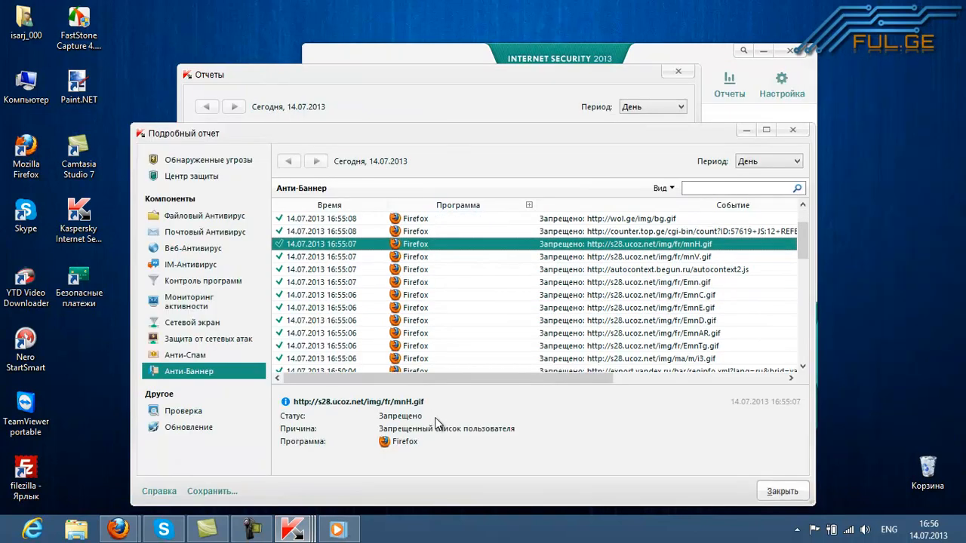
scroll(435, 422, "down", 10)
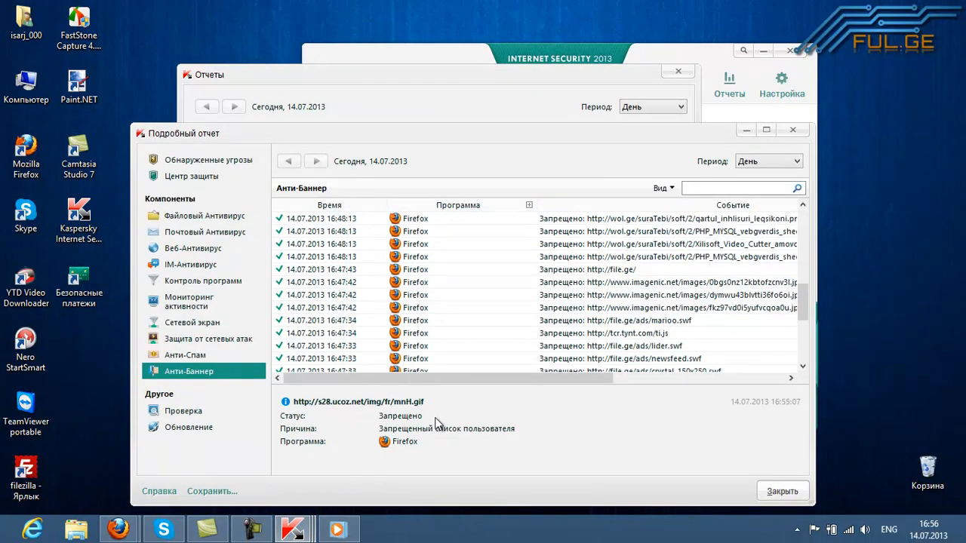
left_click(633, 345)
scroll(436, 423, "down", 5)
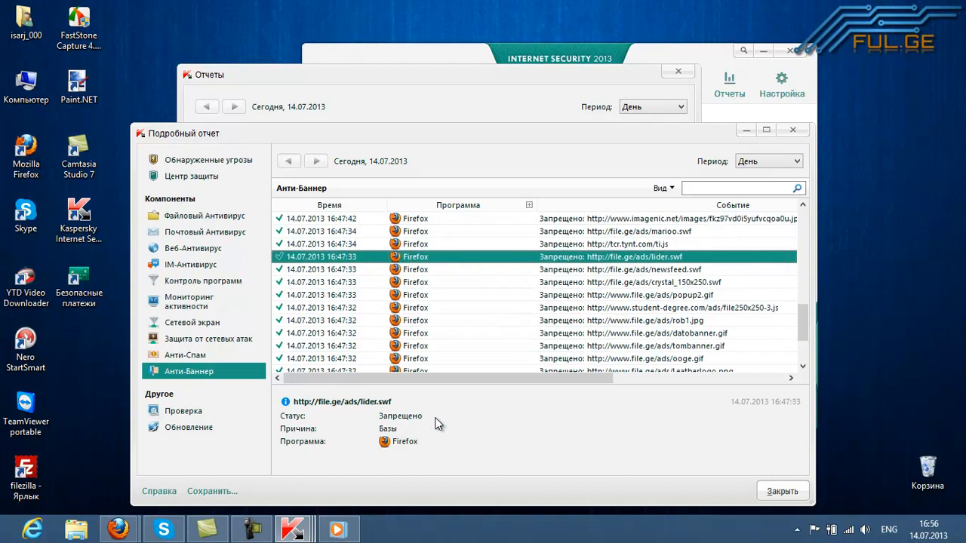
scroll(436, 424, "up", 1)
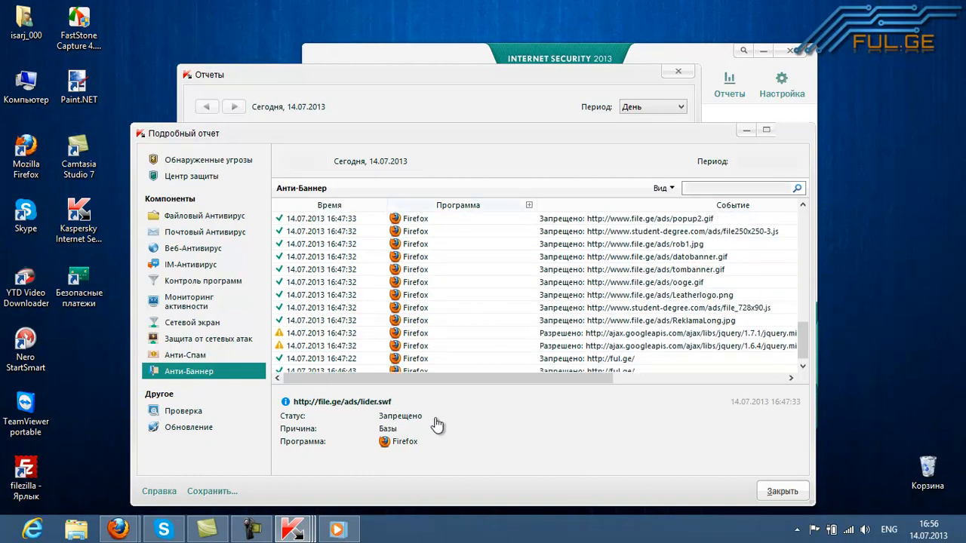
- Close the reports and, in the Анти-Баннер settings, modify the list of blocked web addresses for the selected entry
left_click(792, 131)
left_click(678, 71)
left_click(781, 86)
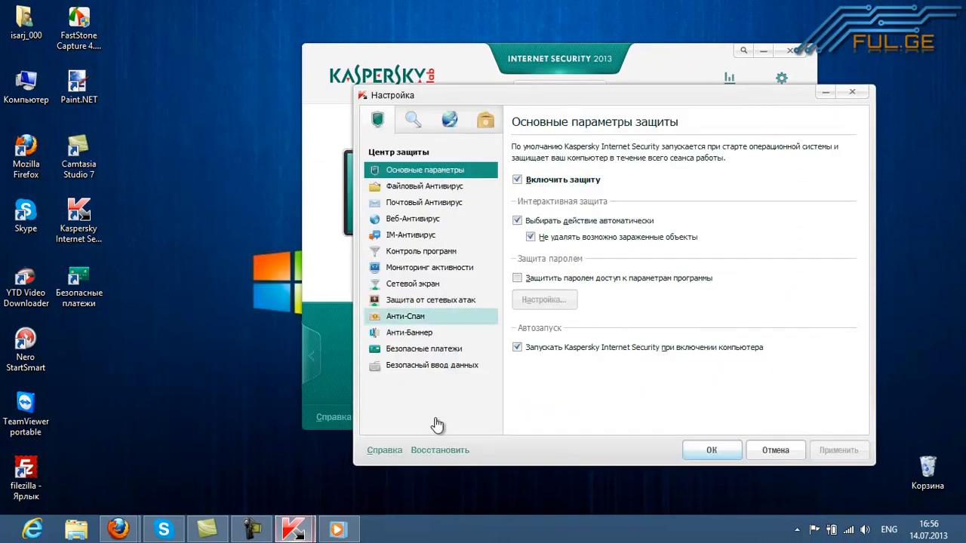
left_click(409, 332)
left_click(544, 316)
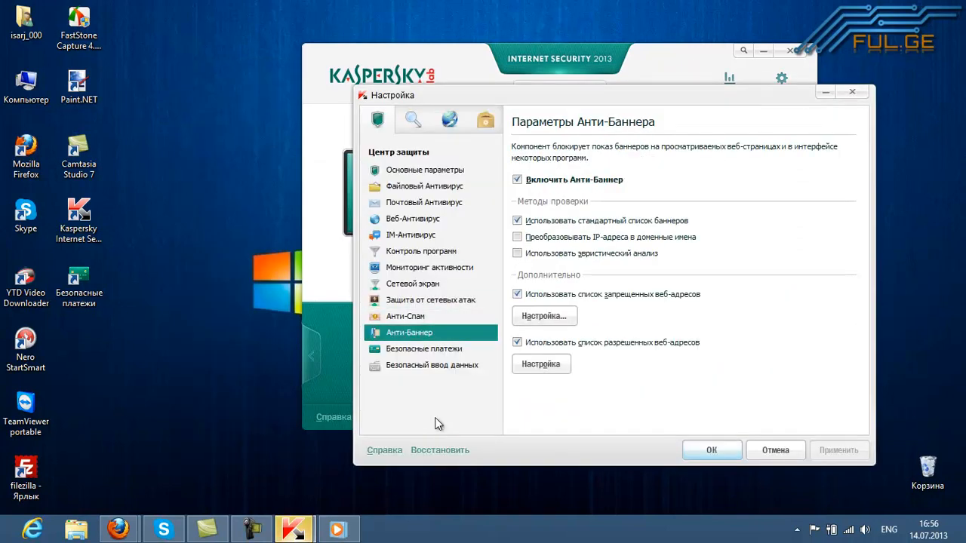
left_click(376, 198)
left_click(508, 181)
left_click(603, 322)
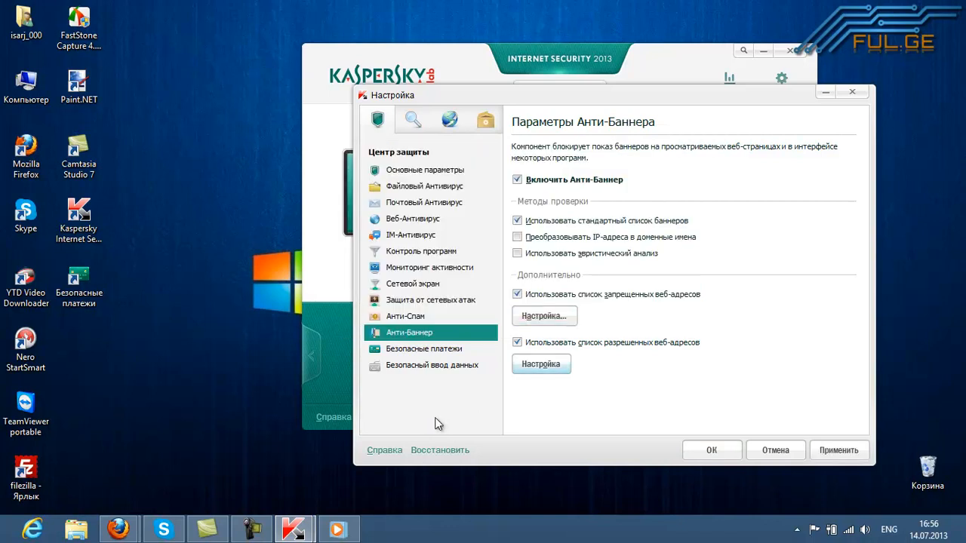
- Modify the Анти-Баннер list of allowed web addresses for the selected entry and accept the list
left_click(541, 364)
left_click(392, 246)
left_click(518, 228)
left_click(614, 370)
- Disable Анти-Баннер, save the settings, and reload the ful.ge page in Firefox
left_click(516, 180)
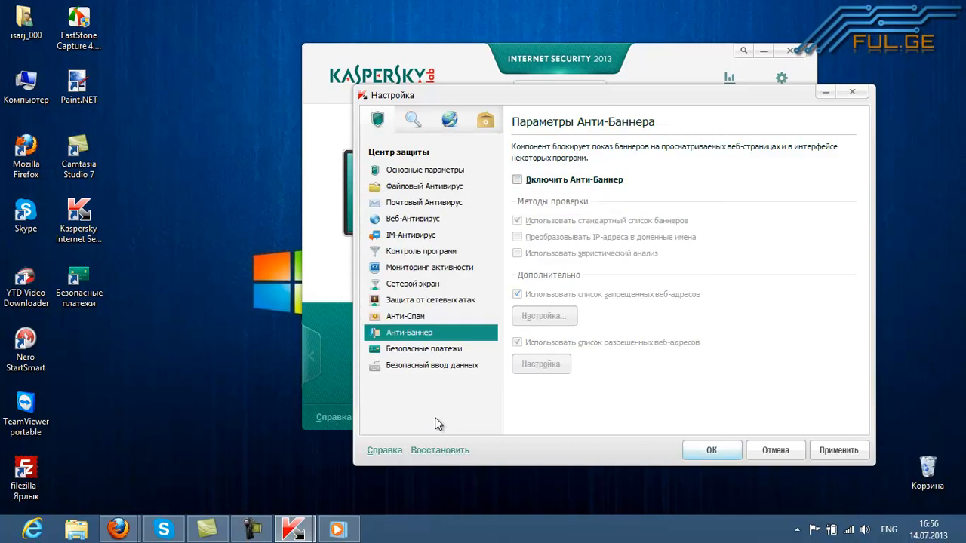
left_click(712, 449)
left_click(84, 470)
scroll(435, 423, "down", 3)
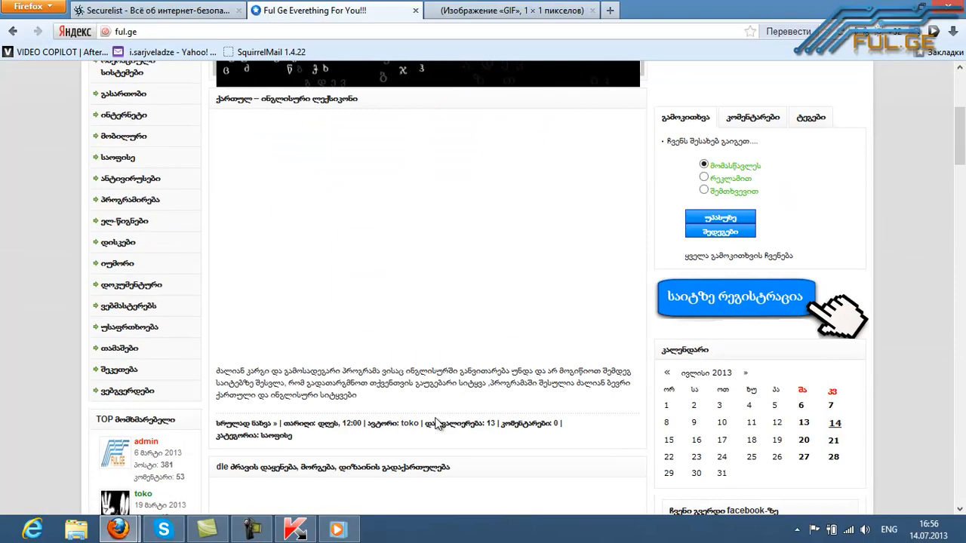
key("F5")
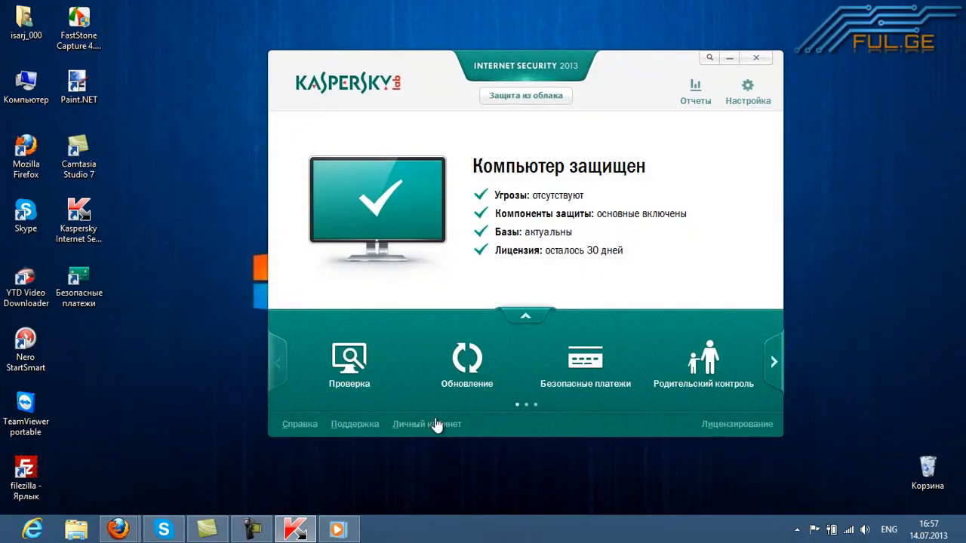
- View the Internet Security 2013 version information, close it, and move the main window slightly higher
left_click(526, 67)
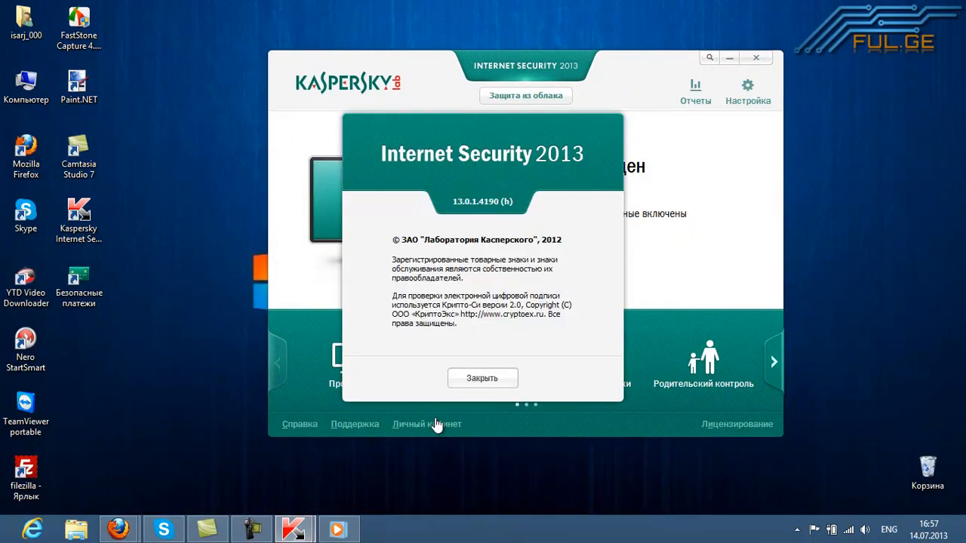
left_click(481, 377)
mouse_move(423, 71)
left_mouse_down()
mouse_move(505, 151)
mouse_move(458, 60)
mouse_move(425, 52)
left_mouse_up()
right_click(461, 73)
left_click(513, 132)
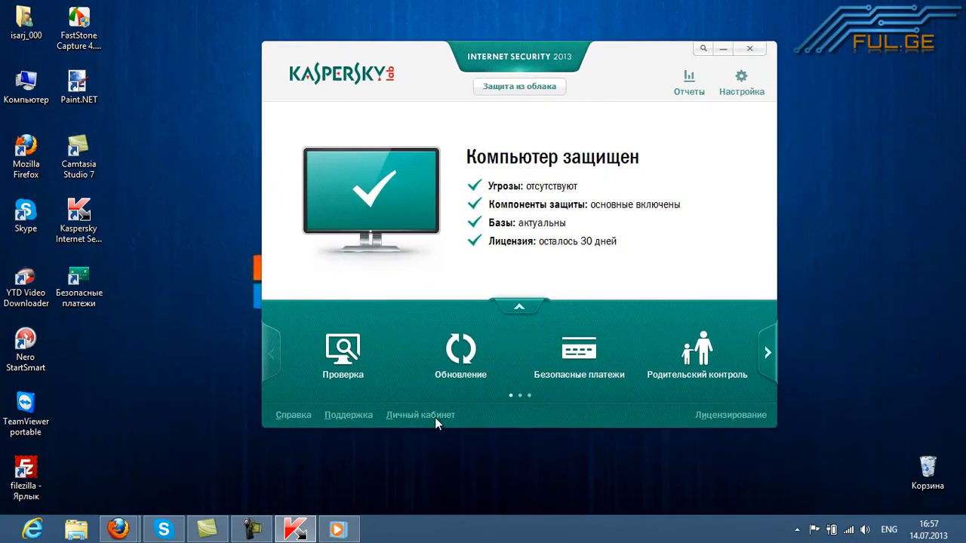
right_click(574, 17)
left_click(617, 76)
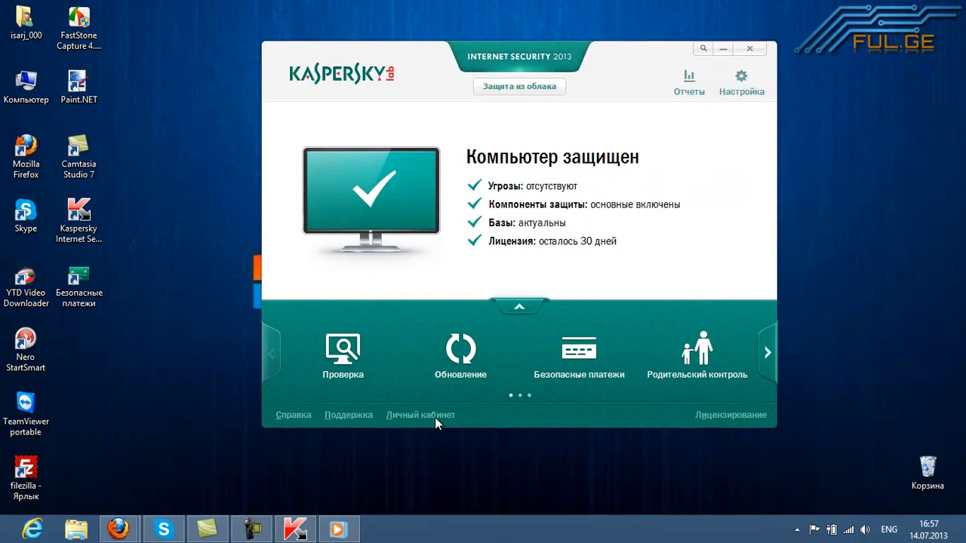